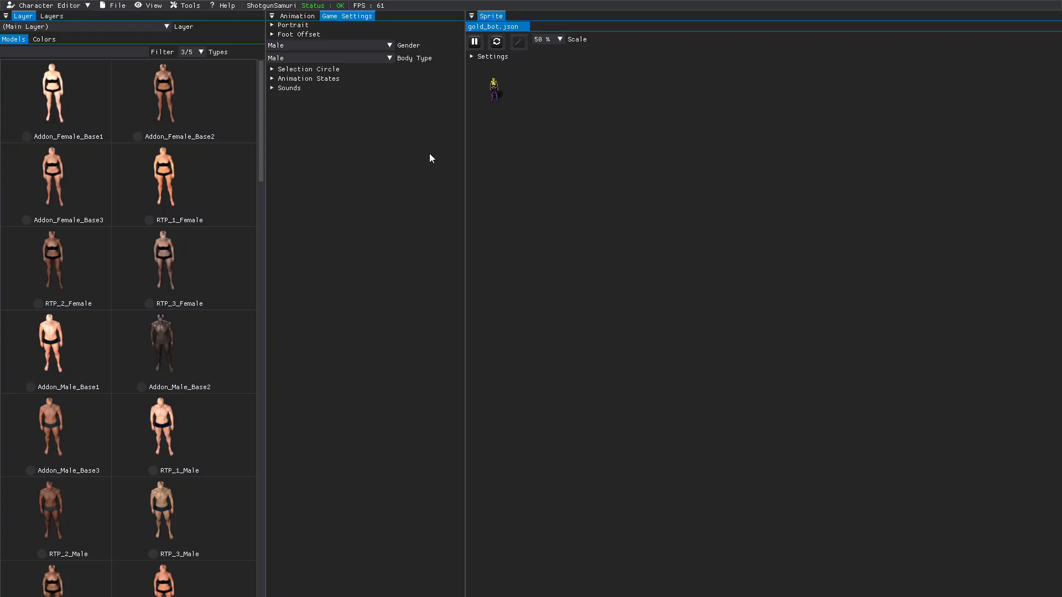
Close gold_bot.json, create a new empty character document, and close the earlier unsaved document
{"action": "left_click", "coordinate": [523, 27]}
{"action": "left_click", "coordinate": [115, 6]}
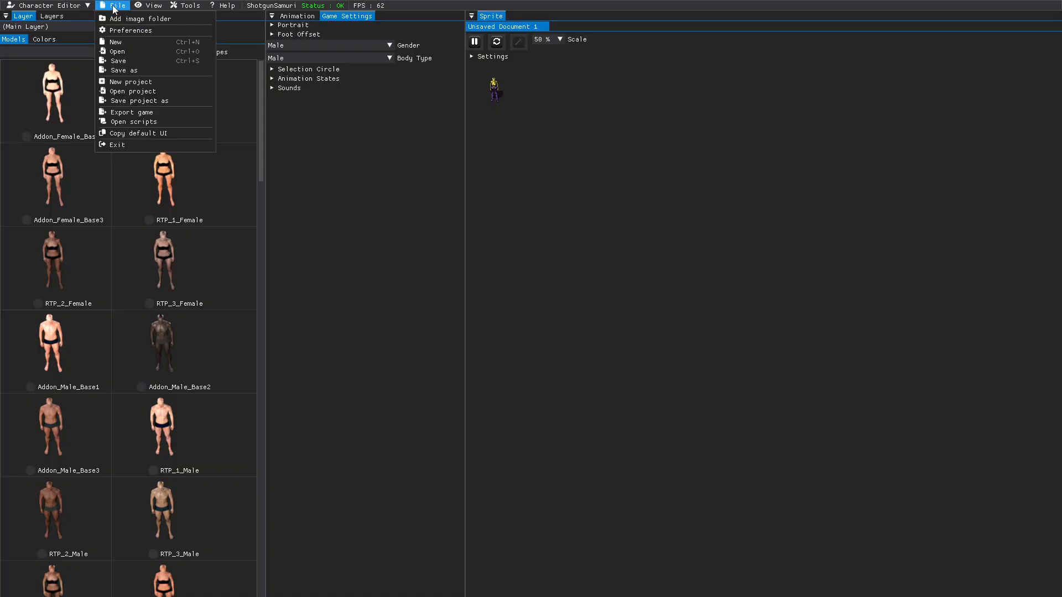
{"action": "left_click", "coordinate": [118, 44]}
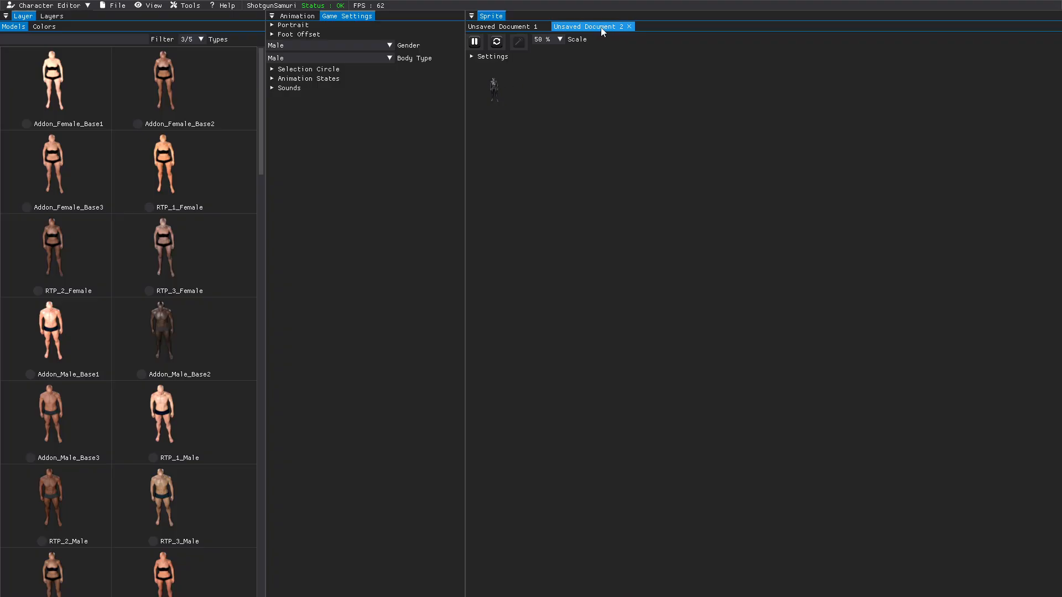
{"action": "left_click", "coordinate": [543, 26]}
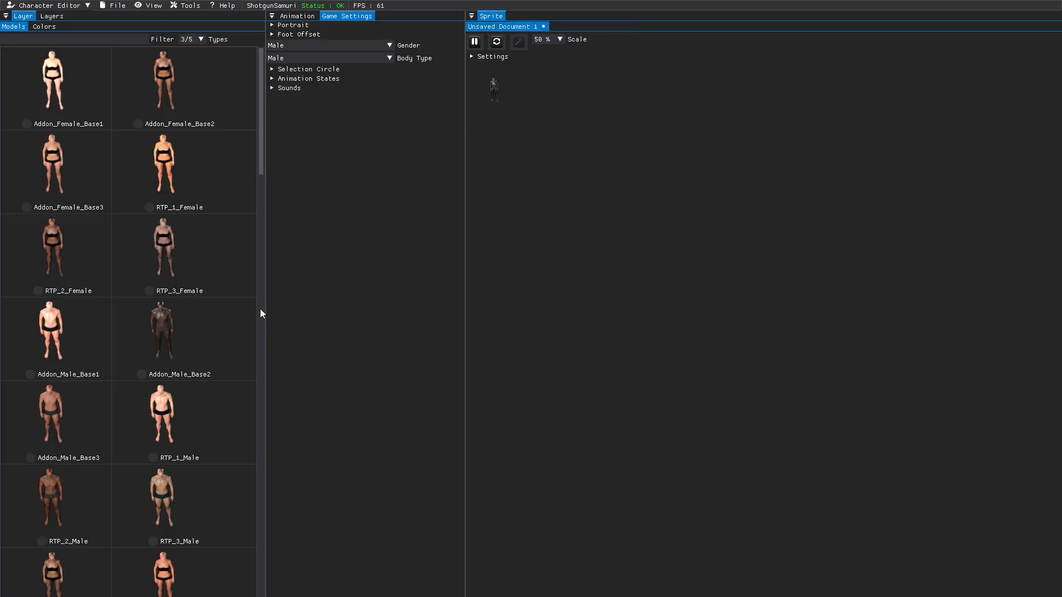
Choose RTP_1_Female as the main layer's body model and preview it with the Portrait Thoughtful 1 animation
{"action": "left_click", "coordinate": [149, 208]}
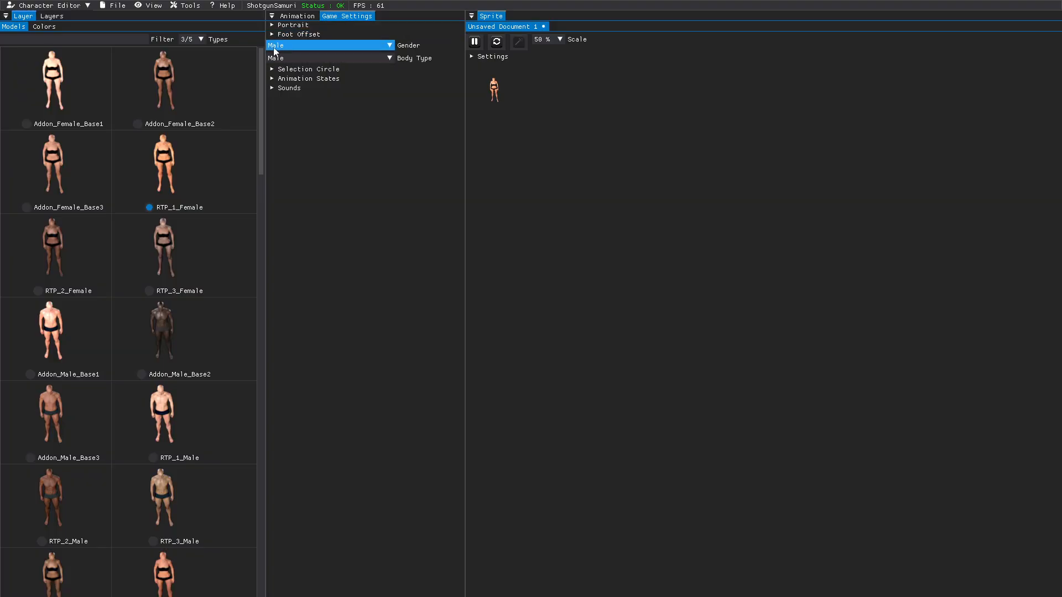
{"action": "left_click", "coordinate": [274, 26]}
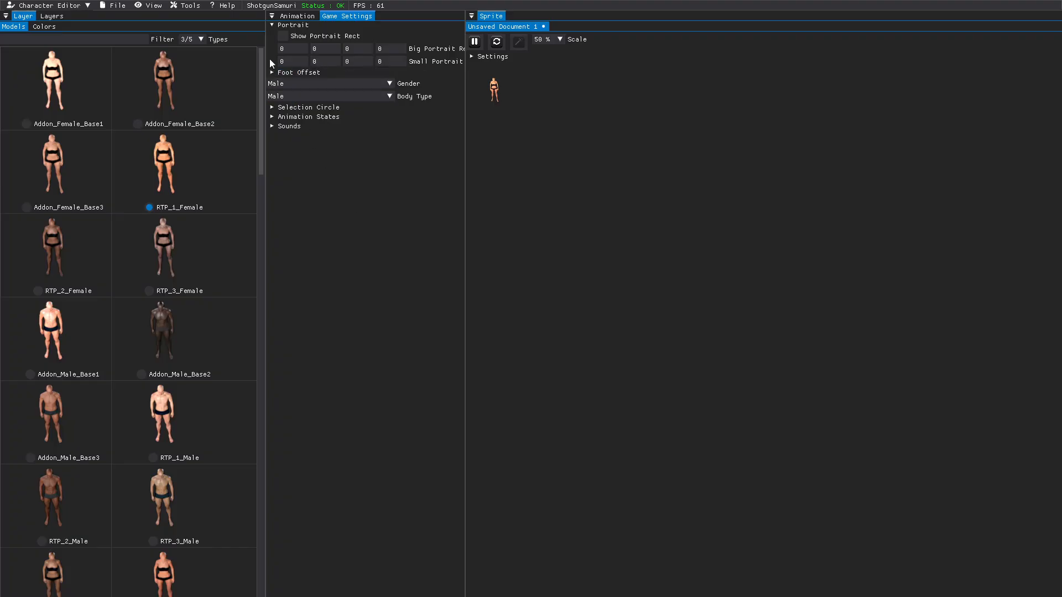
{"action": "left_click", "coordinate": [274, 25]}
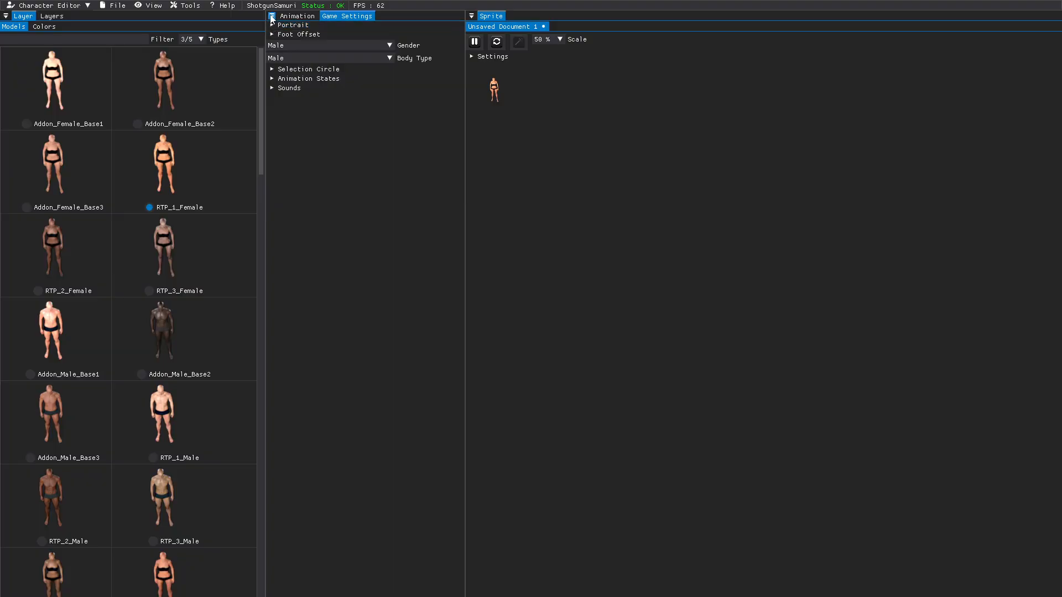
{"action": "left_click", "coordinate": [284, 16]}
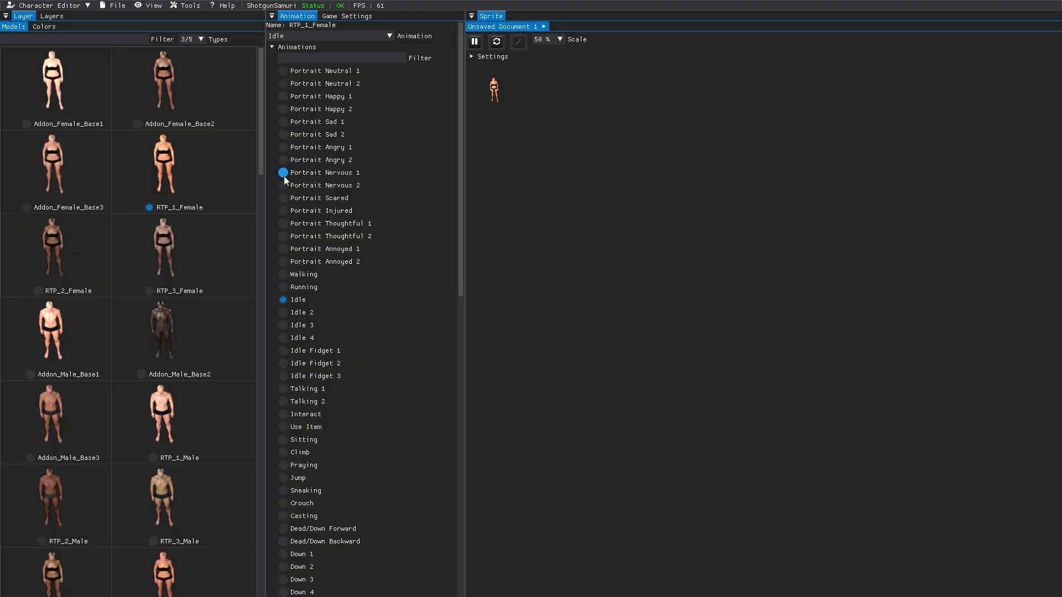
{"action": "left_click", "coordinate": [283, 224]}
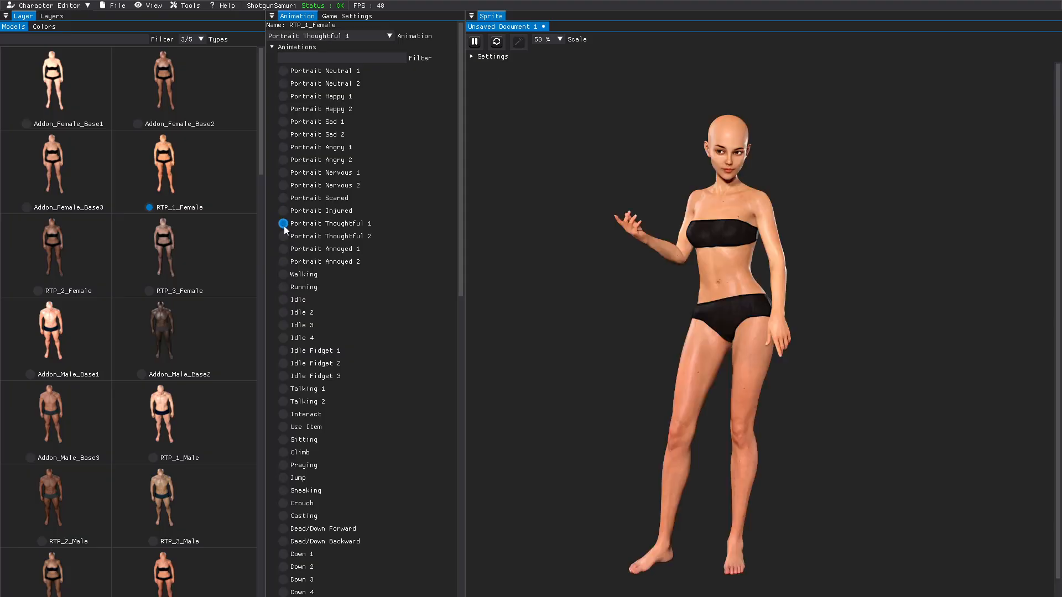
Widen the animation and layer areas, collapse the animation list, and show the full sprite at 50 % scale
{"action": "left_click", "coordinate": [560, 40]}
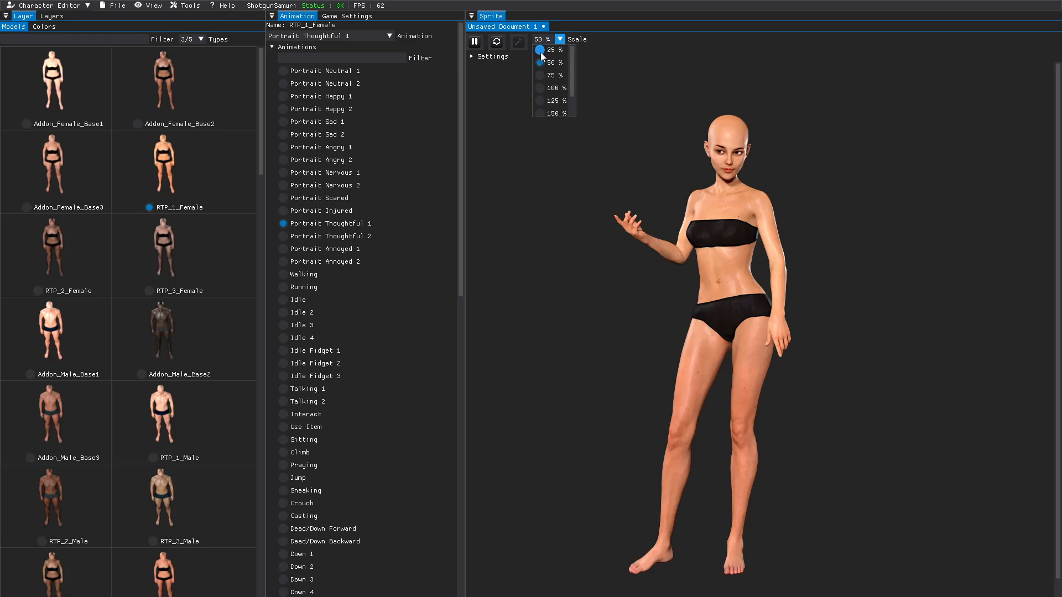
{"action": "left_click", "coordinate": [540, 51]}
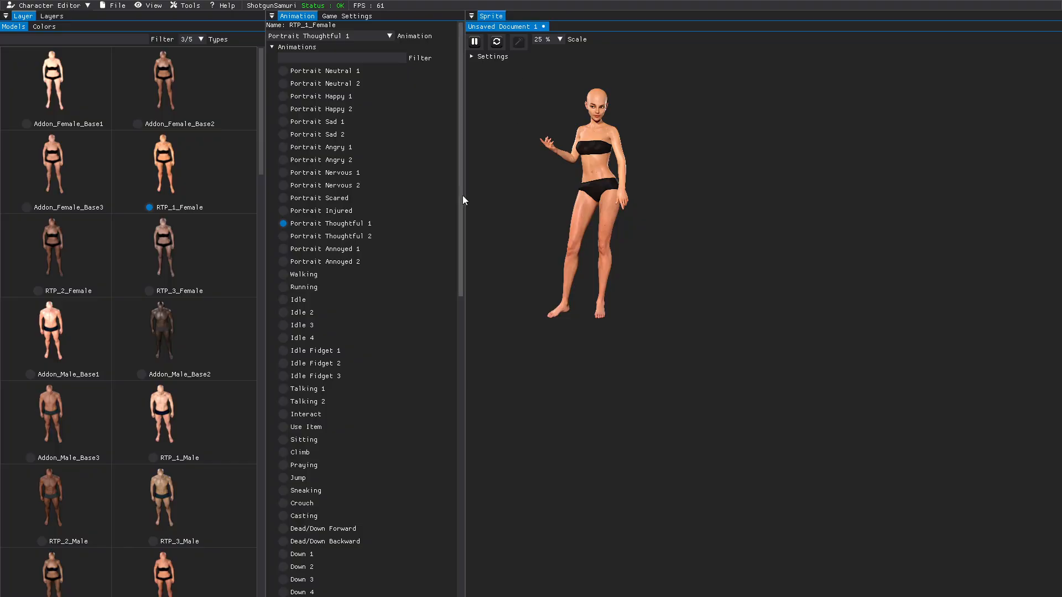
{"action": "left_click_drag", "start_coordinate": [465, 199], "coordinate": [773, 211]}
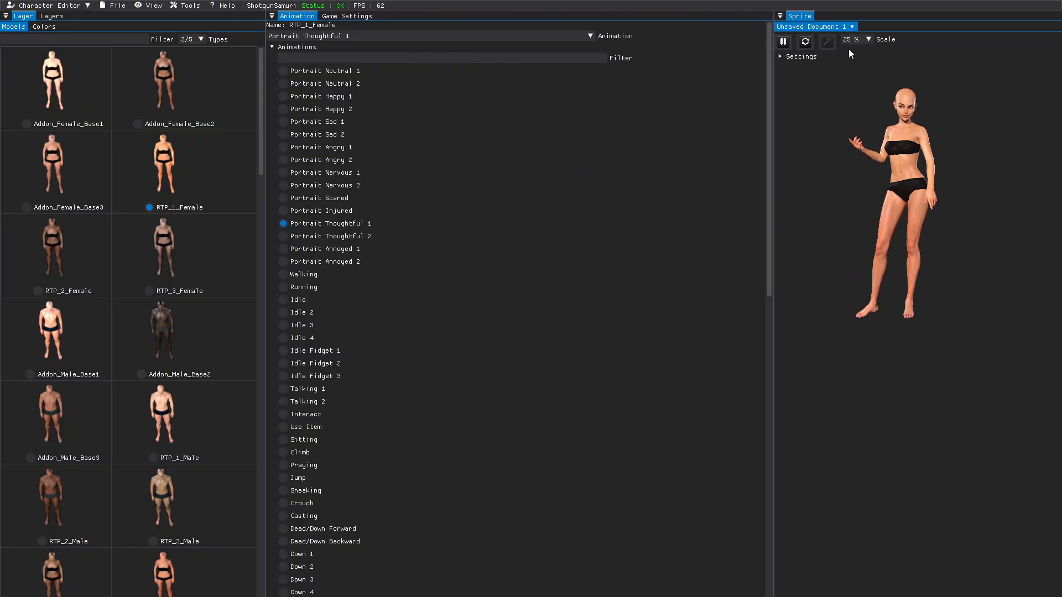
{"action": "left_click", "coordinate": [871, 41]}
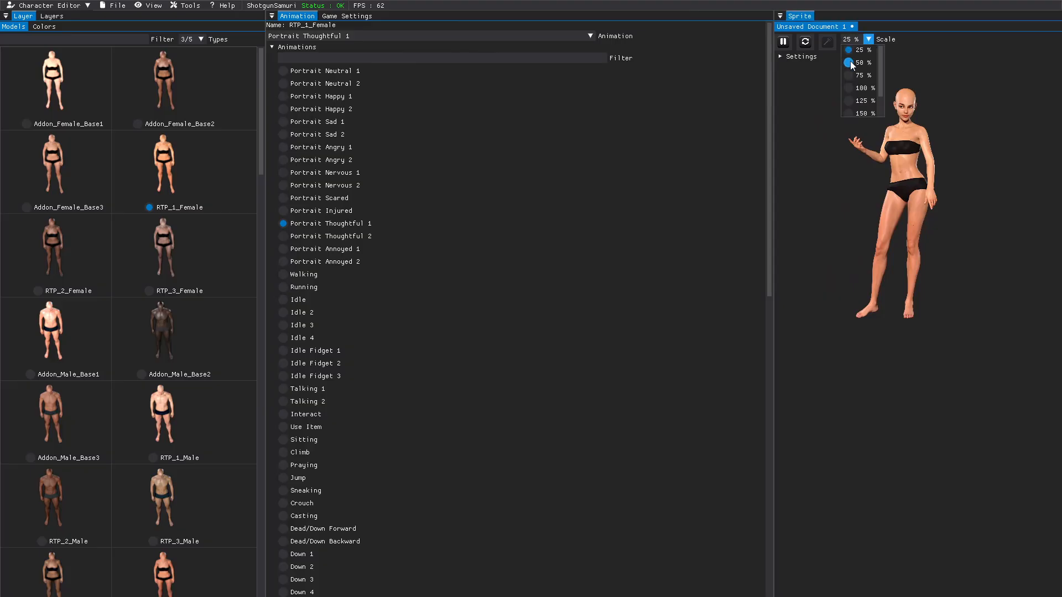
{"action": "left_click", "coordinate": [851, 61]}
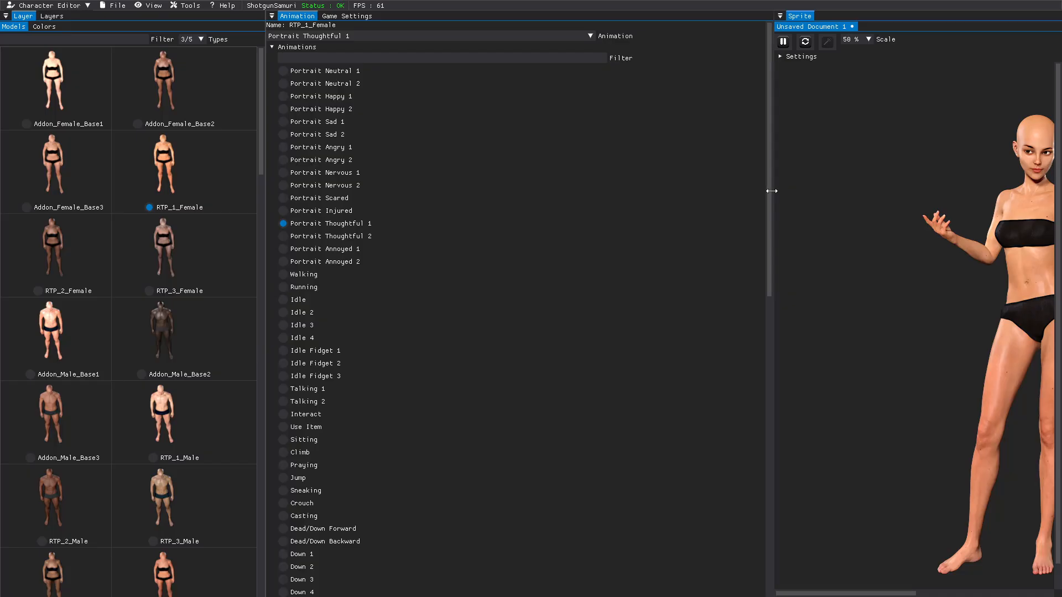
{"action": "left_click_drag", "start_coordinate": [836, 593], "coordinate": [869, 595]}
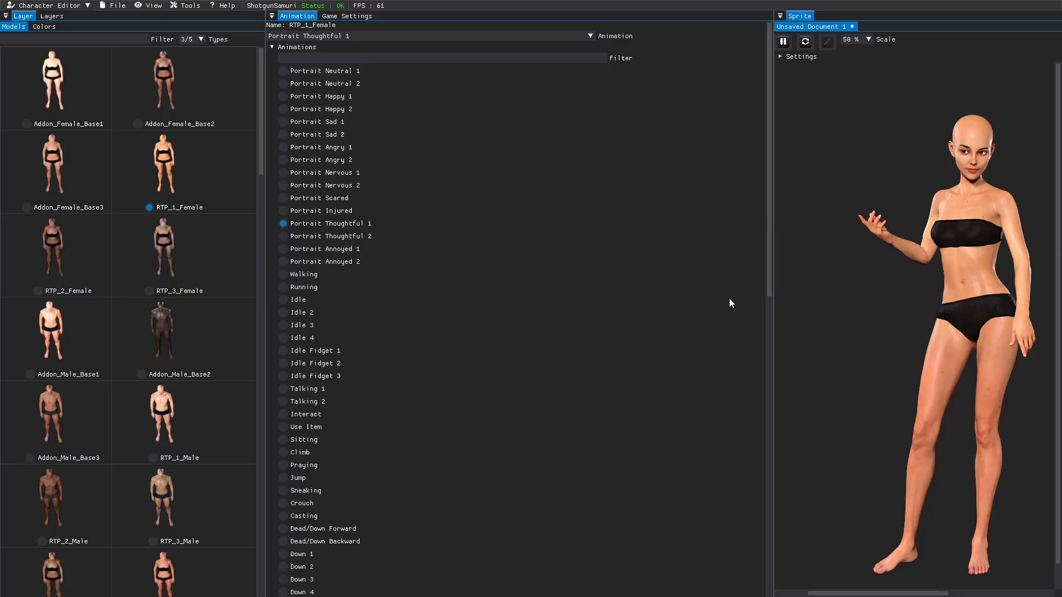
{"action": "left_click", "coordinate": [271, 47]}
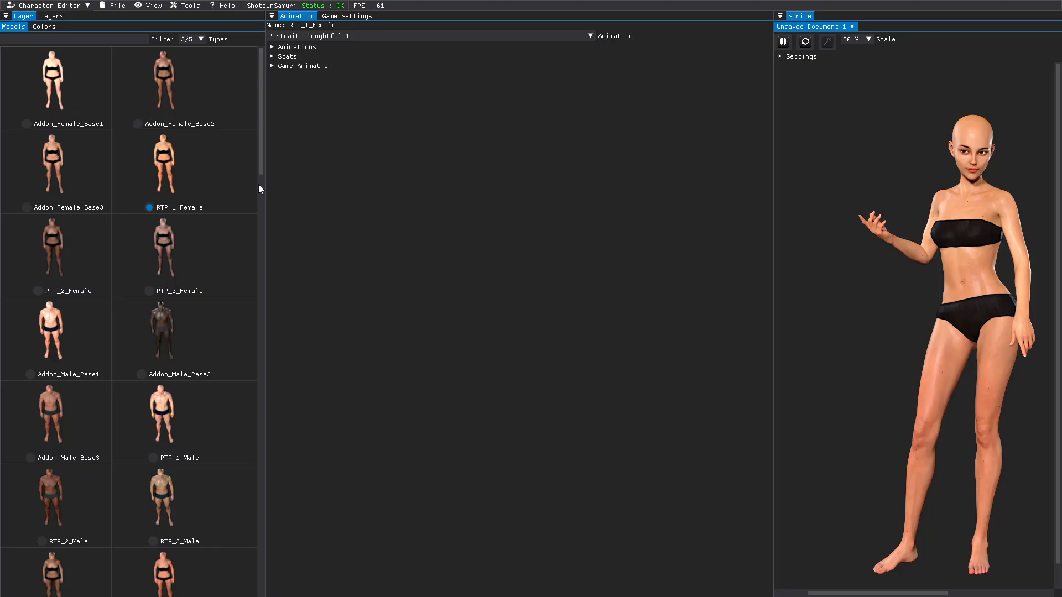
{"action": "left_click_drag", "start_coordinate": [265, 203], "coordinate": [379, 213]}
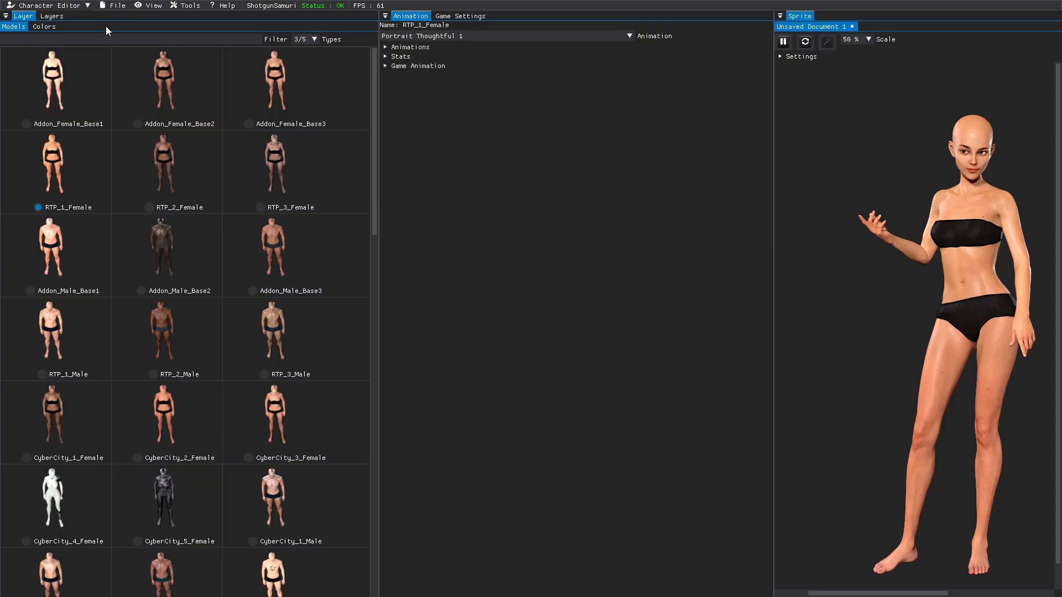
Add a first equipment layer to the character and expand the render order section
{"action": "left_click", "coordinate": [50, 17]}
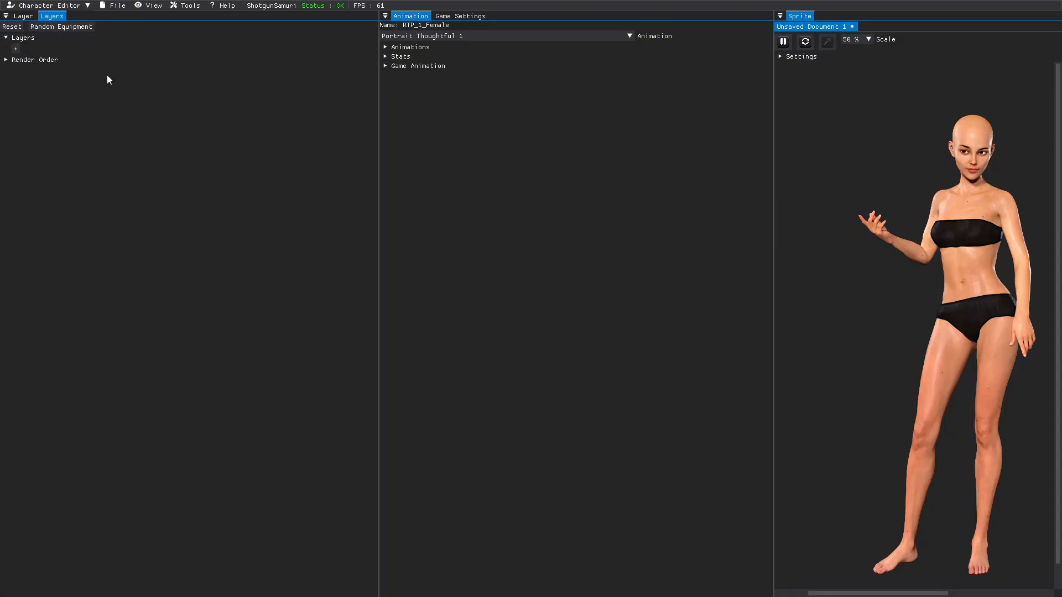
{"action": "left_click", "coordinate": [15, 49]}
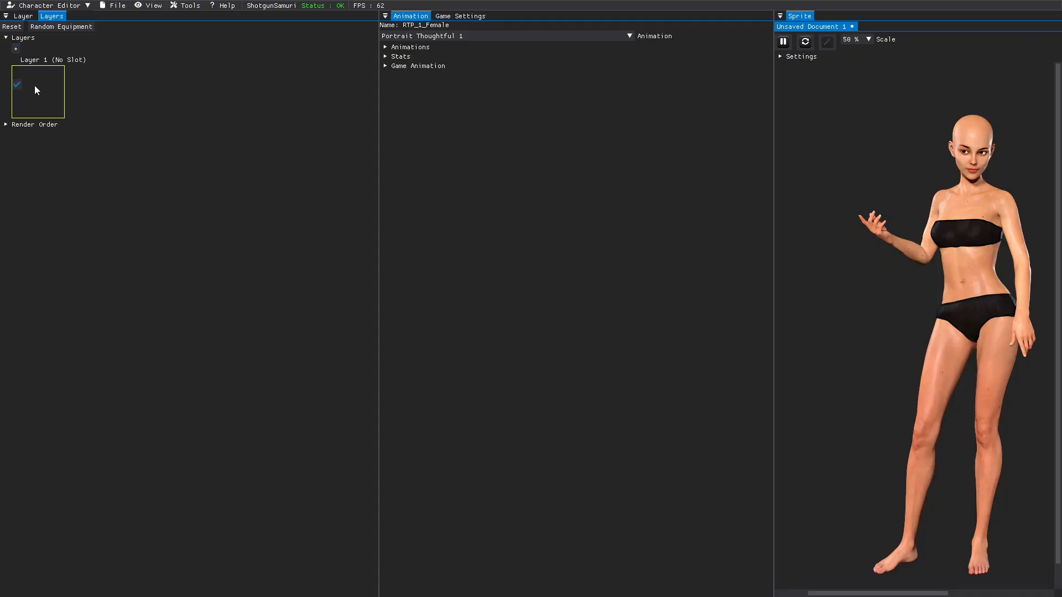
{"action": "left_click", "coordinate": [8, 124]}
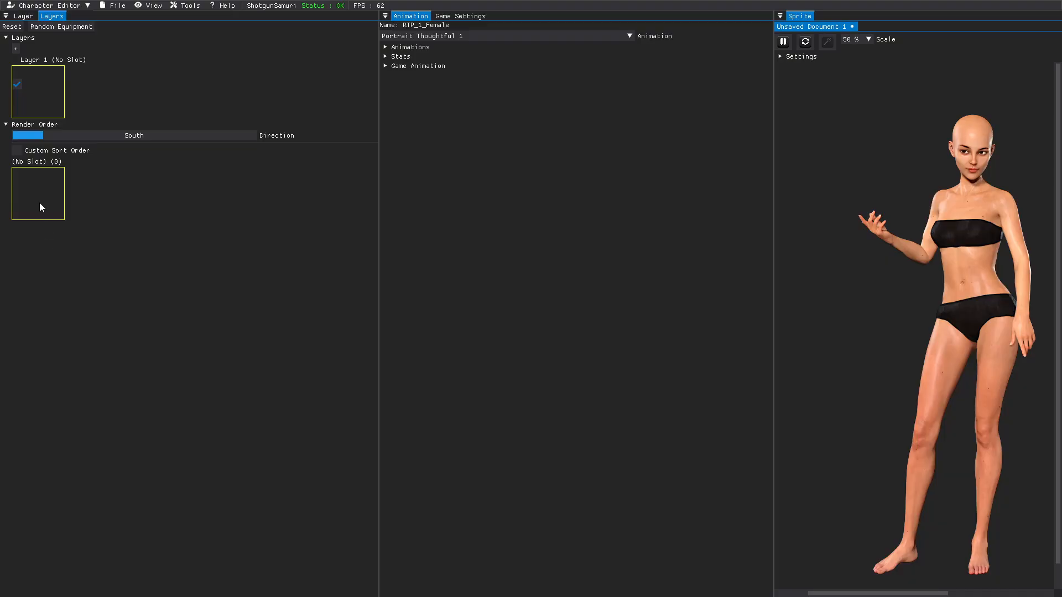
Include shadows in the equipment models and assign Shadow_Female_1 to the first layer
{"action": "left_click", "coordinate": [20, 17]}
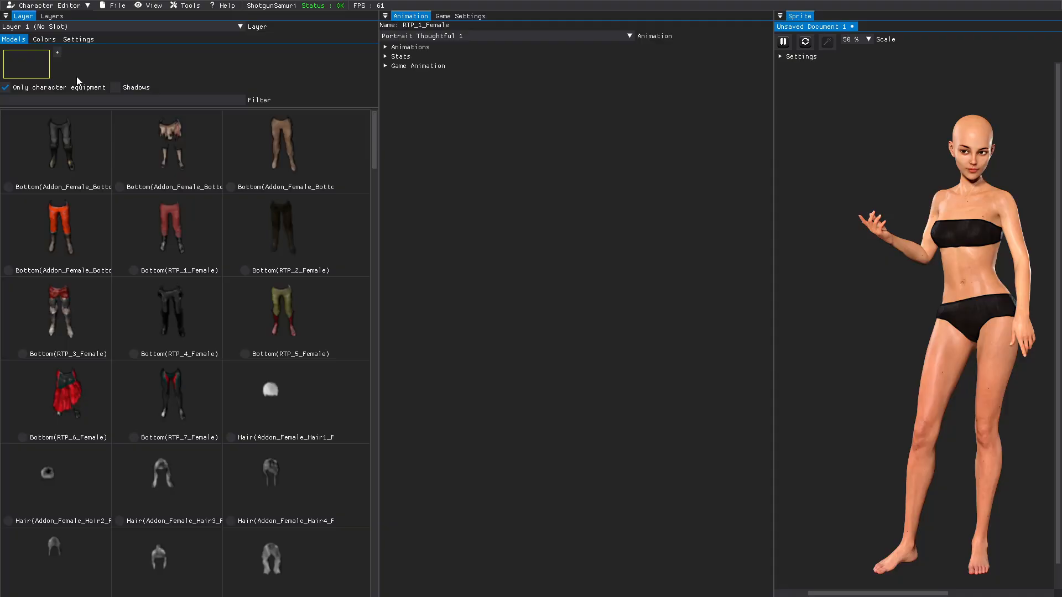
{"action": "left_click", "coordinate": [115, 88]}
{"action": "scroll", "coordinate": [234, 256], "scroll_direction": "down", "scroll_amount": 10}
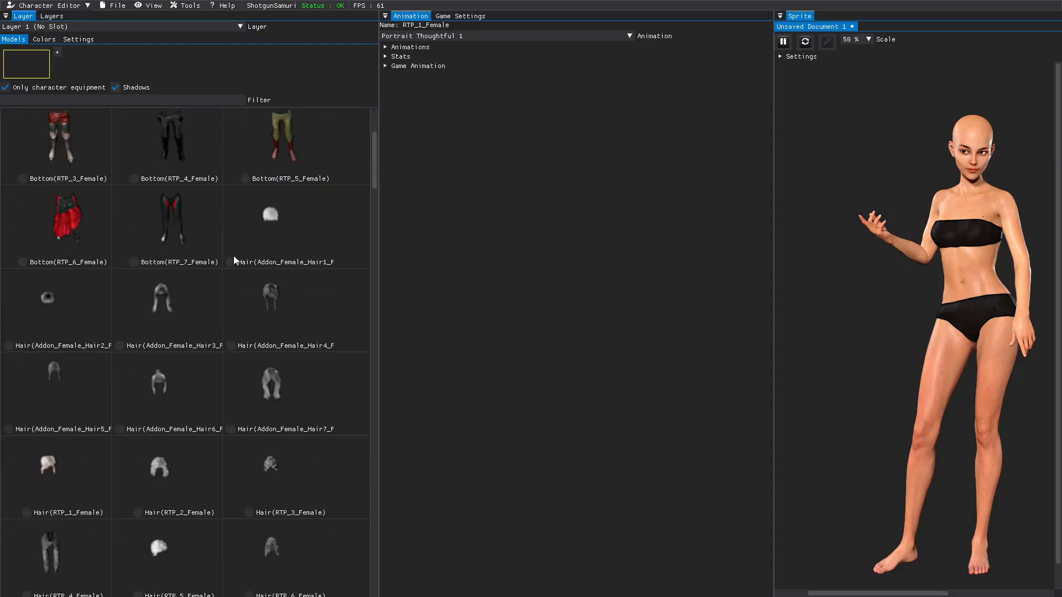
{"action": "scroll", "coordinate": [234, 256], "scroll_direction": "down", "scroll_amount": 10}
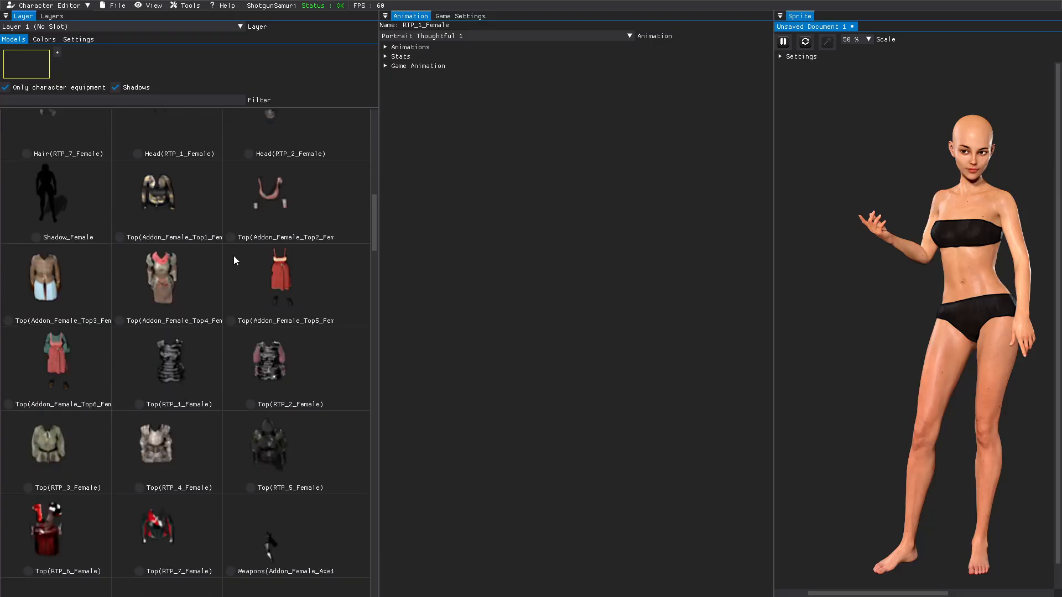
{"action": "scroll", "coordinate": [233, 256], "scroll_direction": "down", "scroll_amount": 10}
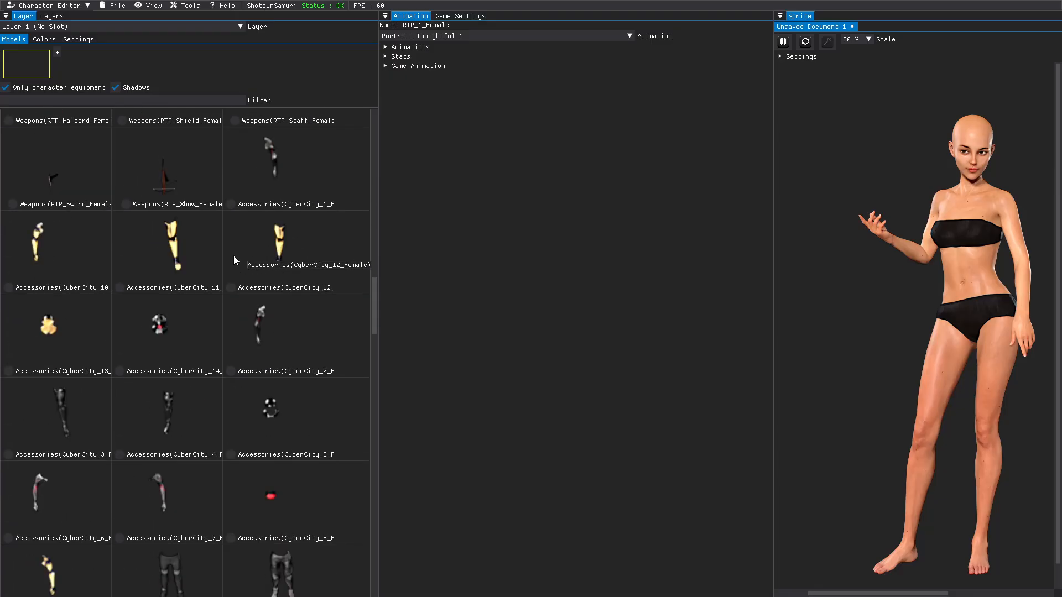
{"action": "scroll", "coordinate": [234, 256], "scroll_direction": "down", "scroll_amount": 5}
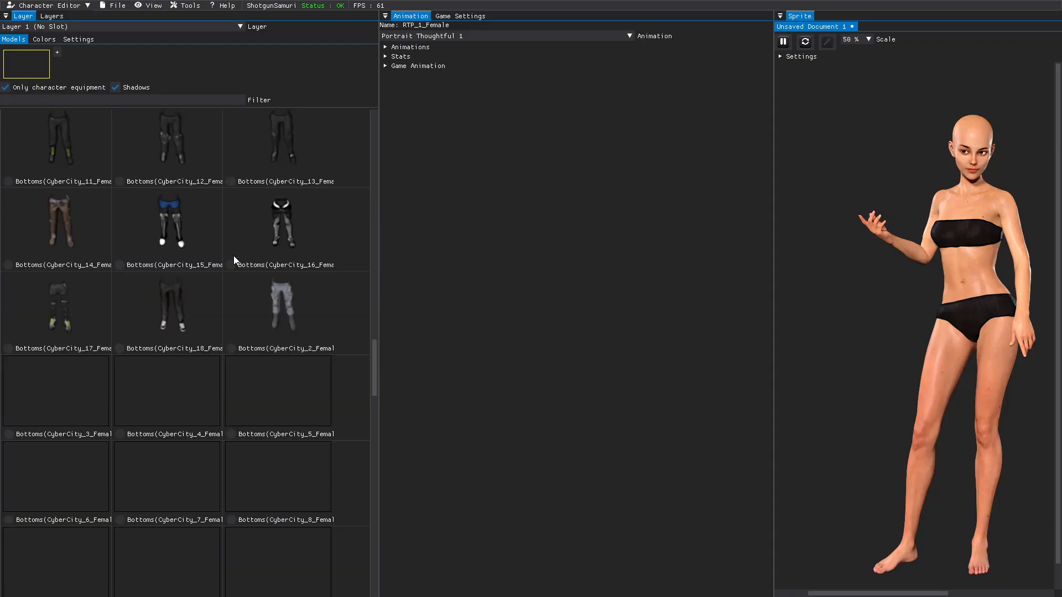
{"action": "scroll", "coordinate": [233, 255], "scroll_direction": "down", "scroll_amount": 3}
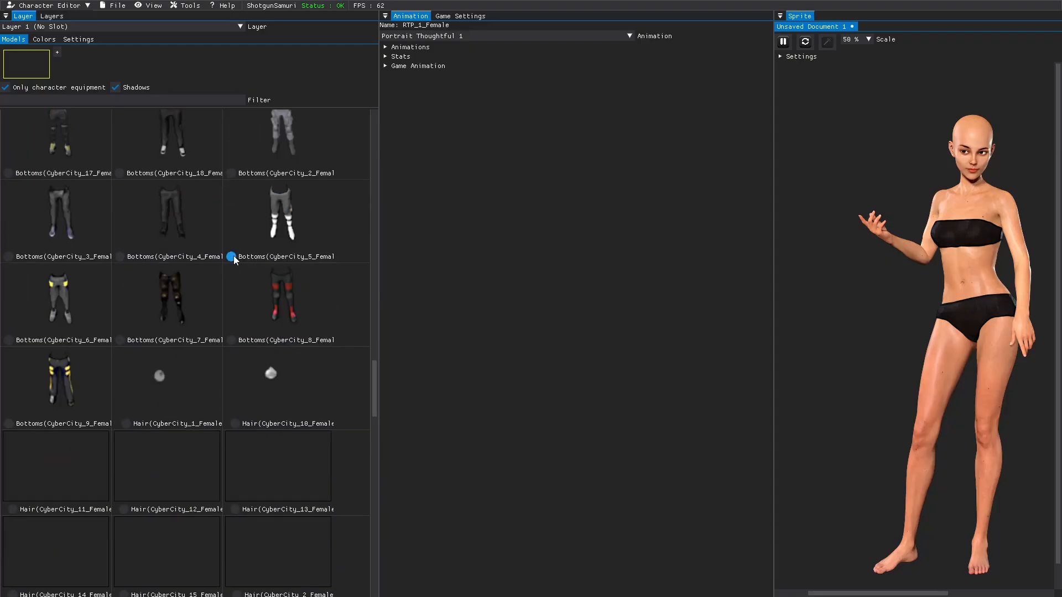
{"action": "scroll", "coordinate": [234, 257], "scroll_direction": "down", "scroll_amount": 5}
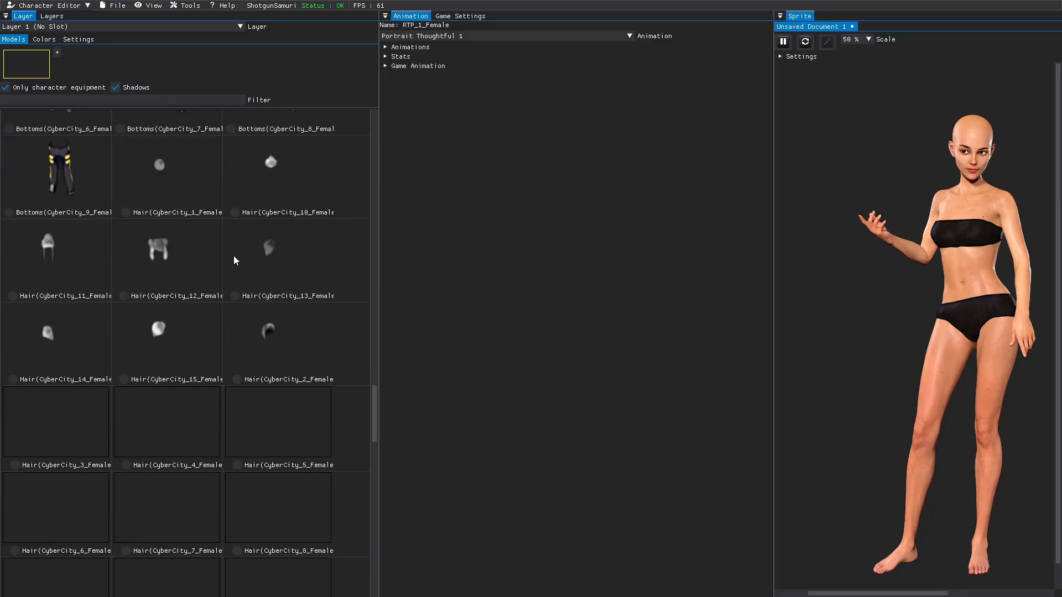
{"action": "scroll", "coordinate": [233, 256], "scroll_direction": "down", "scroll_amount": 7}
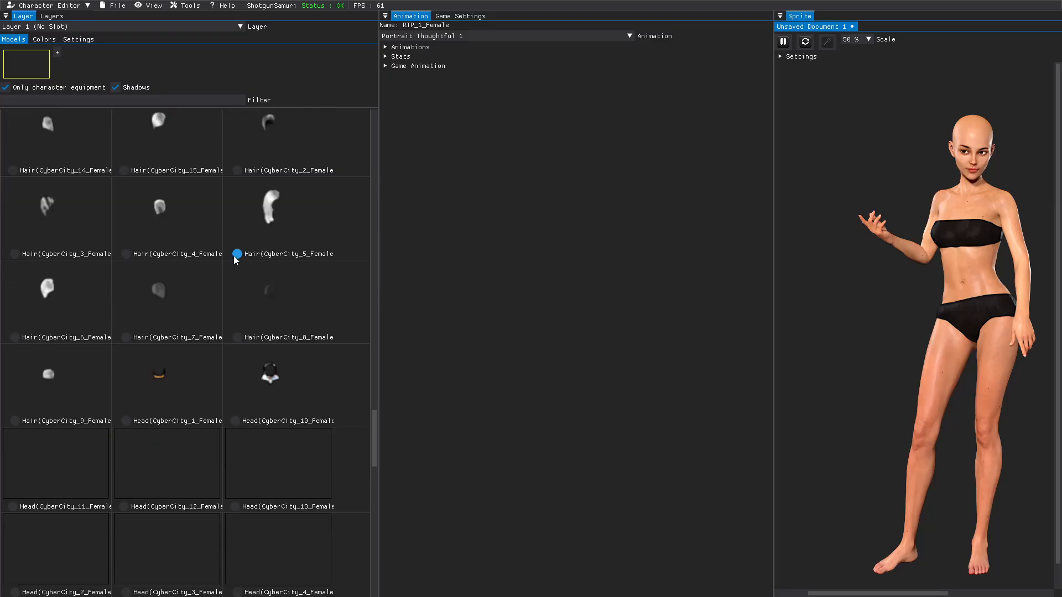
{"action": "scroll", "coordinate": [233, 256], "scroll_direction": "down", "scroll_amount": 3}
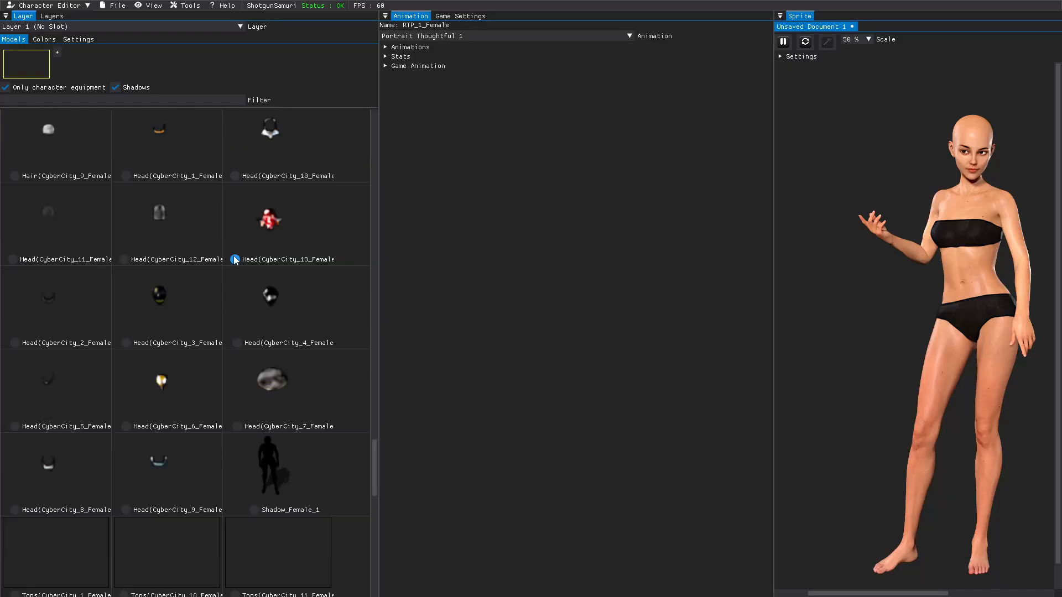
{"action": "scroll", "coordinate": [233, 257], "scroll_direction": "down", "scroll_amount": 1}
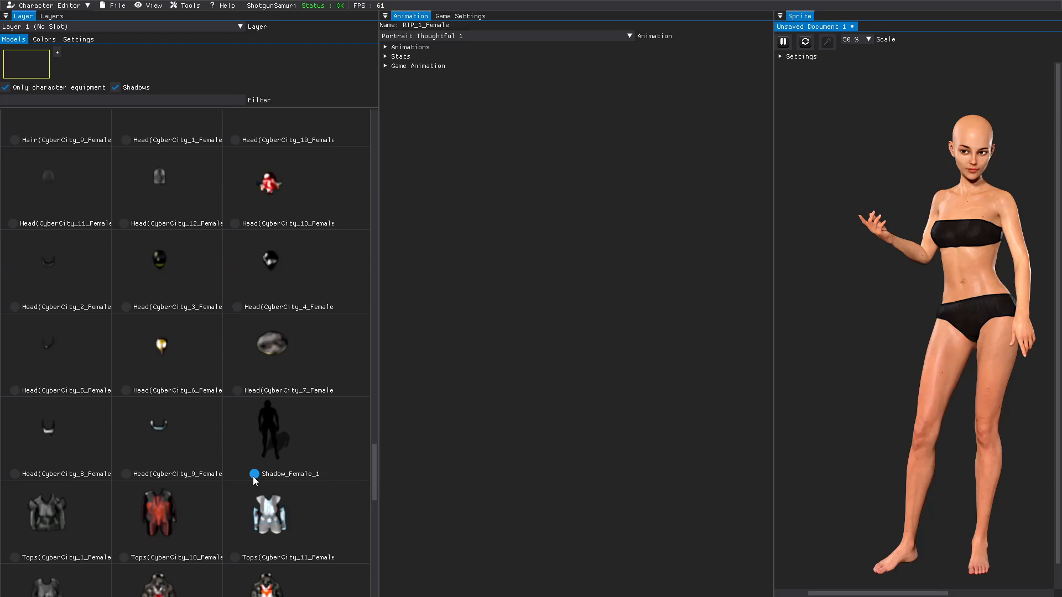
{"action": "left_click", "coordinate": [254, 475]}
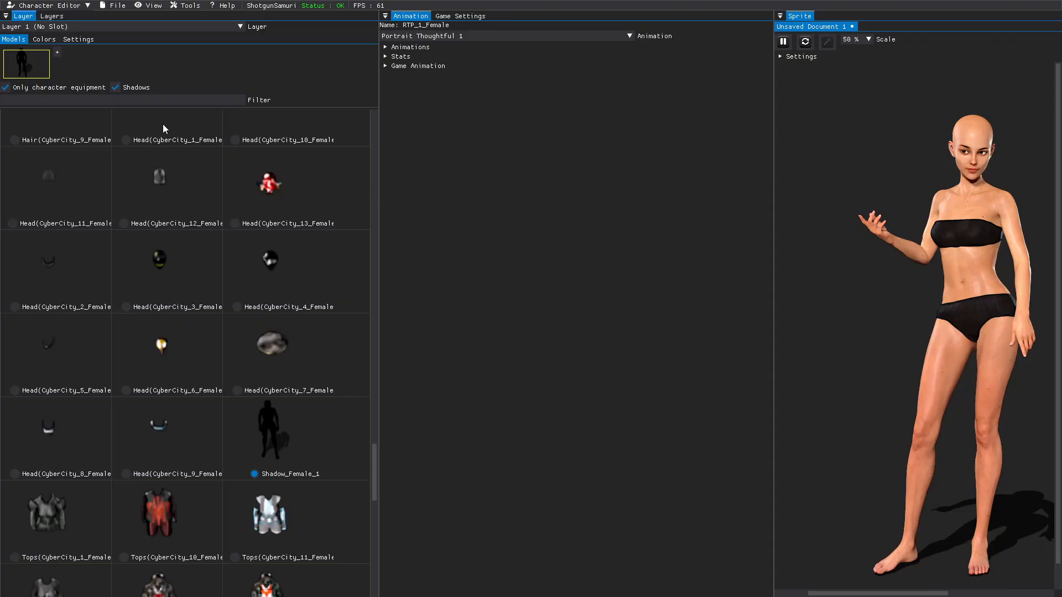
Add a second equipment layer and make it the active layer
{"action": "left_click", "coordinate": [51, 16]}
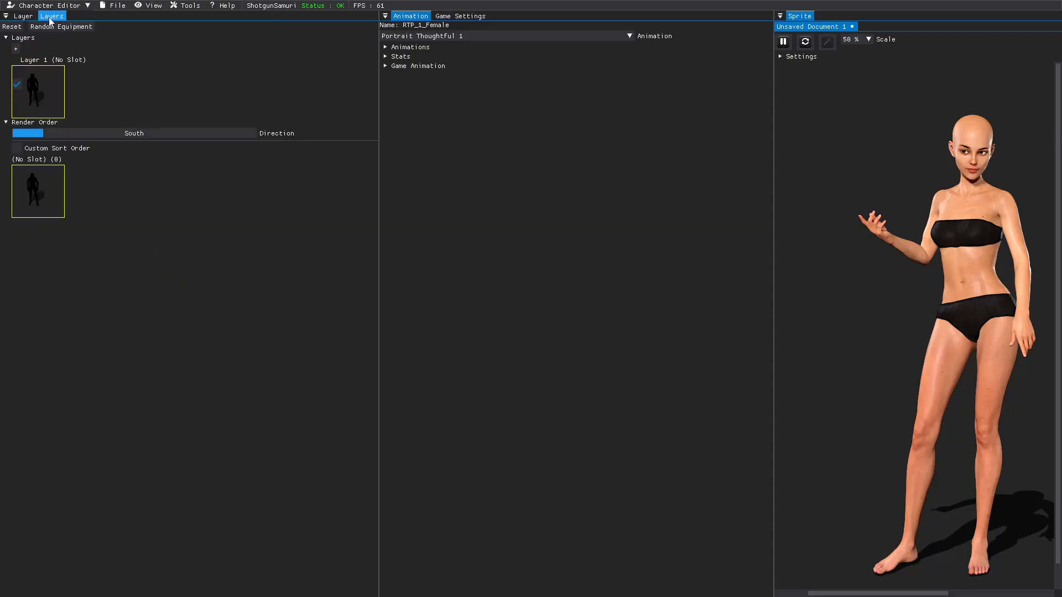
{"action": "left_click", "coordinate": [16, 49]}
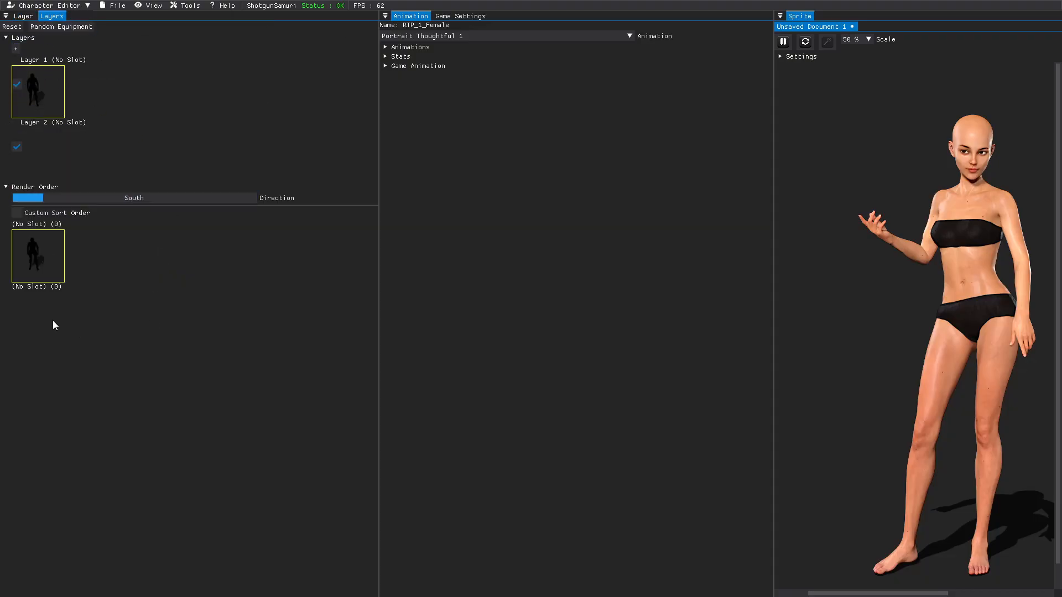
{"action": "left_click", "coordinate": [53, 161]}
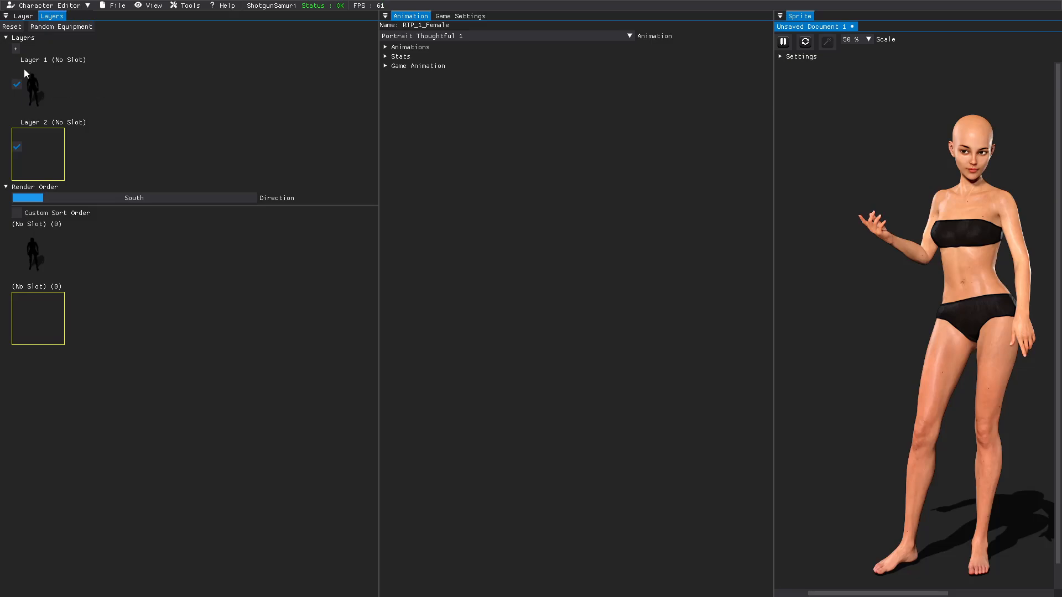
Browse the tops, head pieces and weapons among the equipment models available for the second layer
{"action": "left_click", "coordinate": [23, 17]}
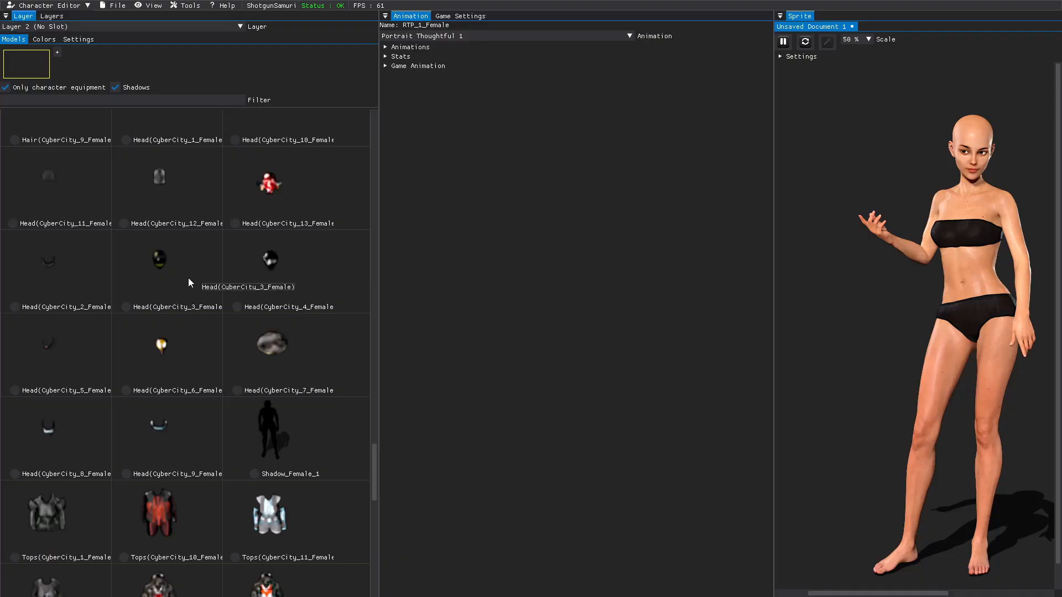
{"action": "scroll", "coordinate": [191, 328], "scroll_direction": "down", "scroll_amount": 3}
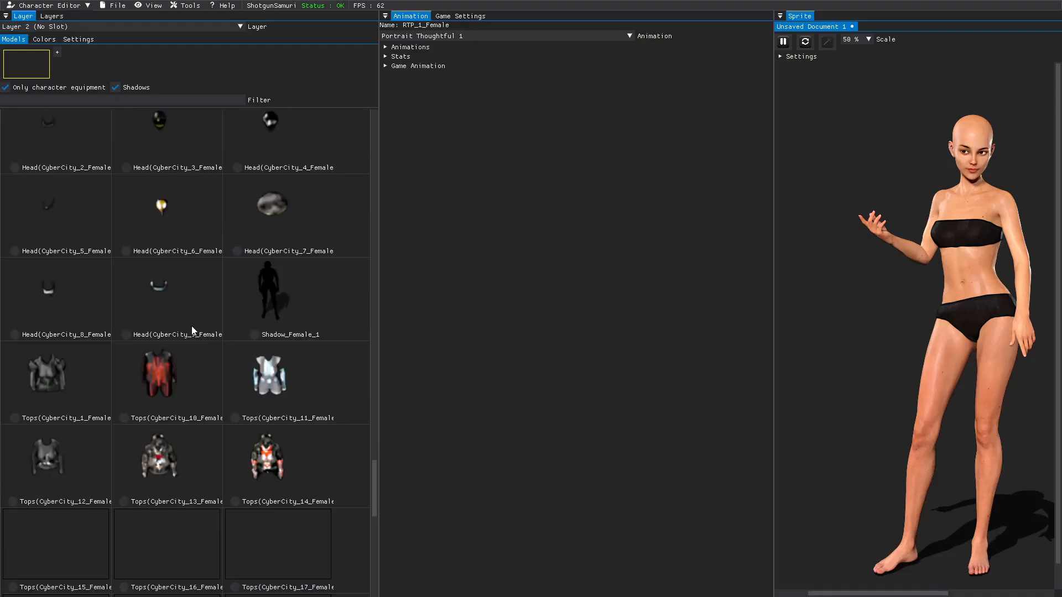
{"action": "scroll", "coordinate": [192, 330], "scroll_direction": "down", "scroll_amount": 3}
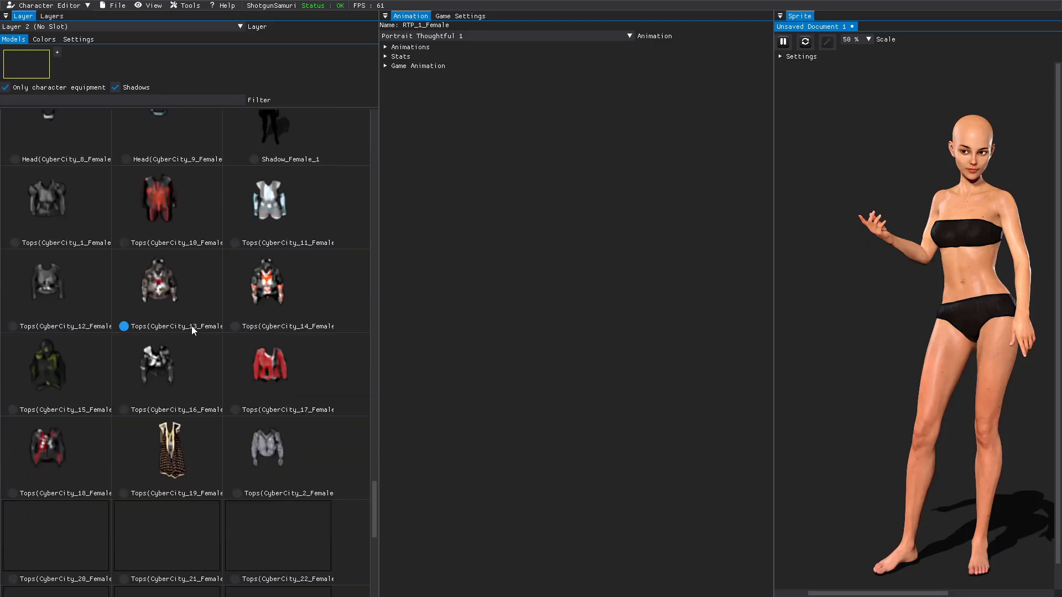
{"action": "scroll", "coordinate": [191, 331], "scroll_direction": "down", "scroll_amount": 3}
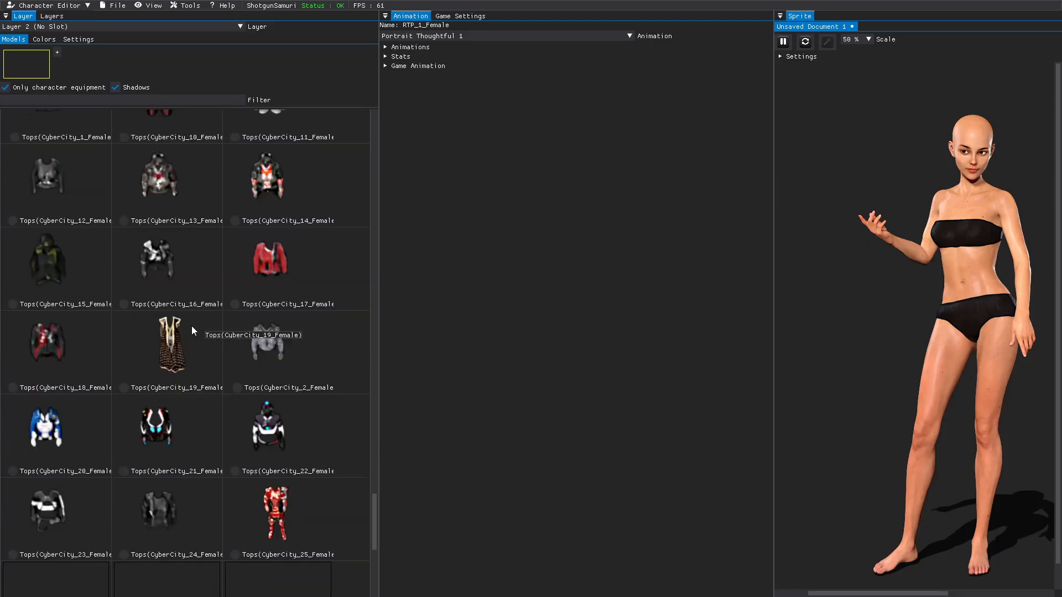
{"action": "scroll", "coordinate": [192, 330], "scroll_direction": "down", "scroll_amount": 3}
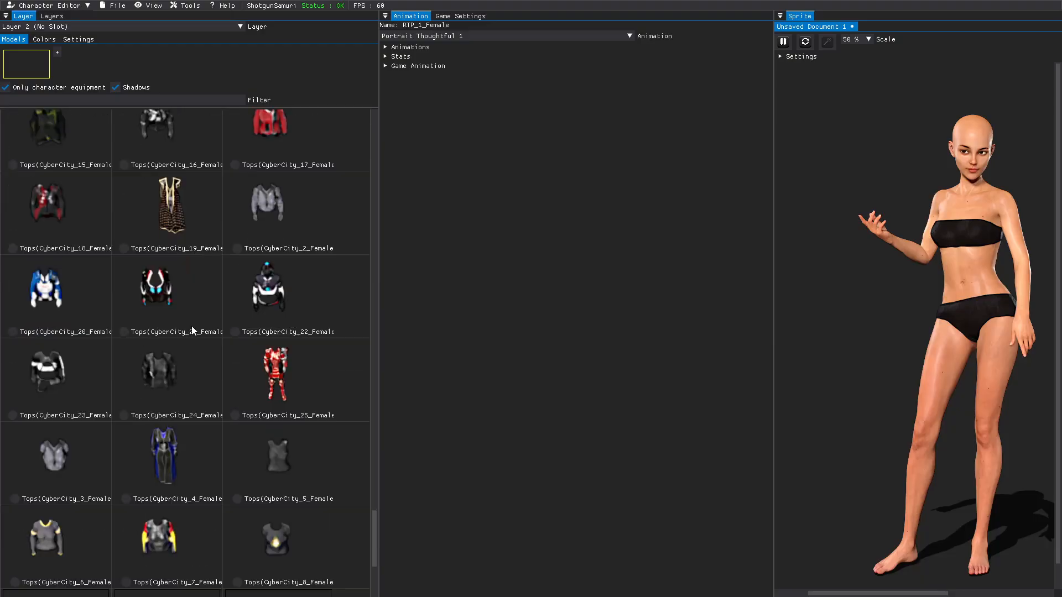
{"action": "scroll", "coordinate": [191, 331], "scroll_direction": "down", "scroll_amount": 3}
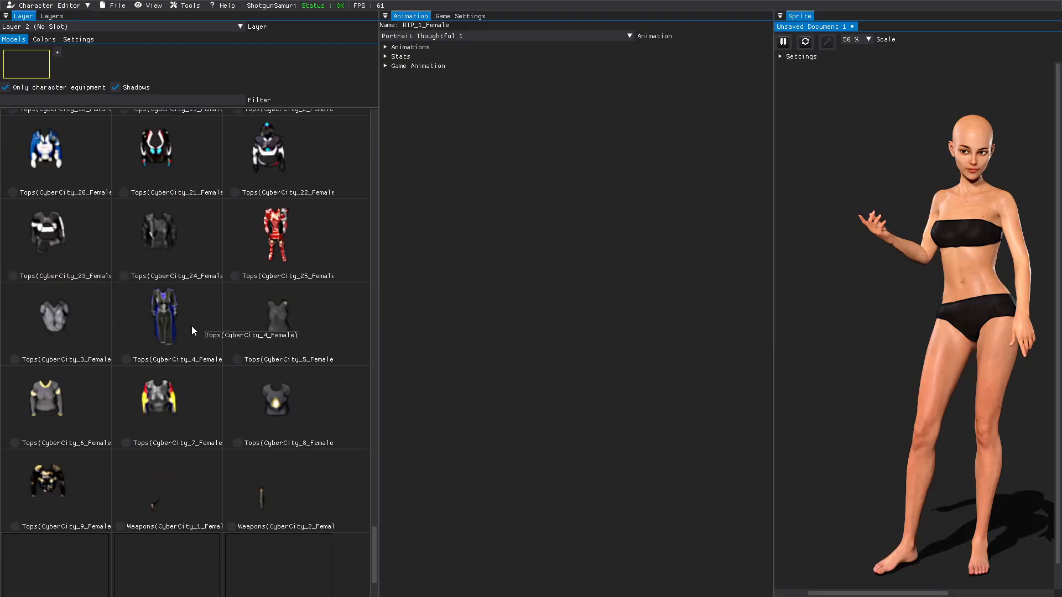
{"action": "scroll", "coordinate": [192, 327], "scroll_direction": "down", "scroll_amount": 3}
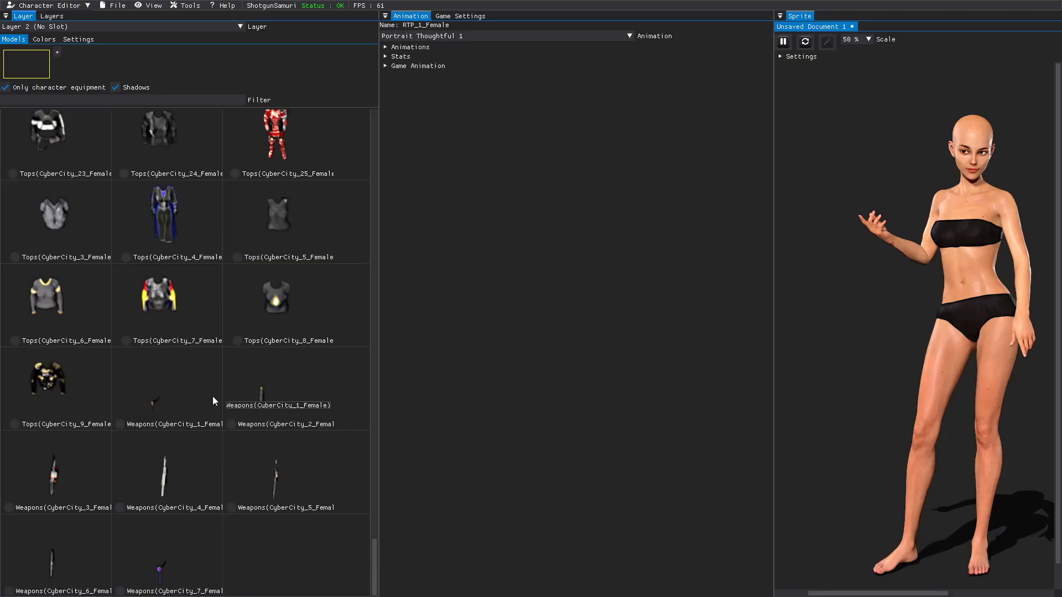
{"action": "scroll", "coordinate": [209, 396], "scroll_direction": "up", "scroll_amount": 2}
{"action": "scroll", "coordinate": [209, 396], "scroll_direction": "up", "scroll_amount": 1}
{"action": "scroll", "coordinate": [209, 396], "scroll_direction": "down", "scroll_amount": 3}
{"action": "scroll", "coordinate": [209, 396], "scroll_direction": "up", "scroll_amount": 6}
{"action": "scroll", "coordinate": [209, 398], "scroll_direction": "up", "scroll_amount": 20}
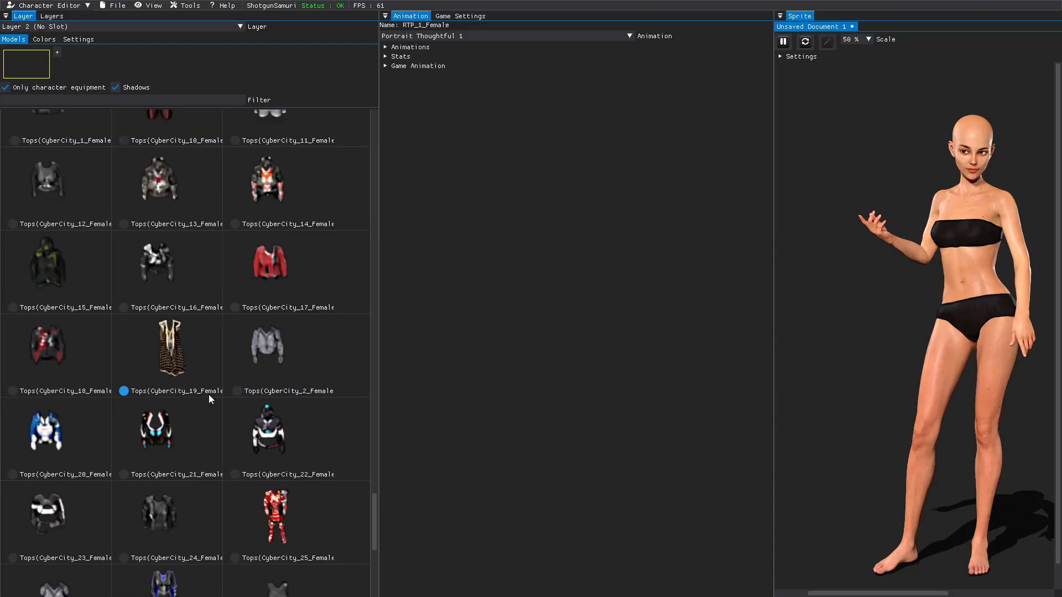
Try Bottoms(CyberCity_4_Female) on the second layer, and replace it with Bottoms(CyberCity_15_Female)
{"action": "scroll", "coordinate": [209, 398], "scroll_direction": "up", "scroll_amount": 15}
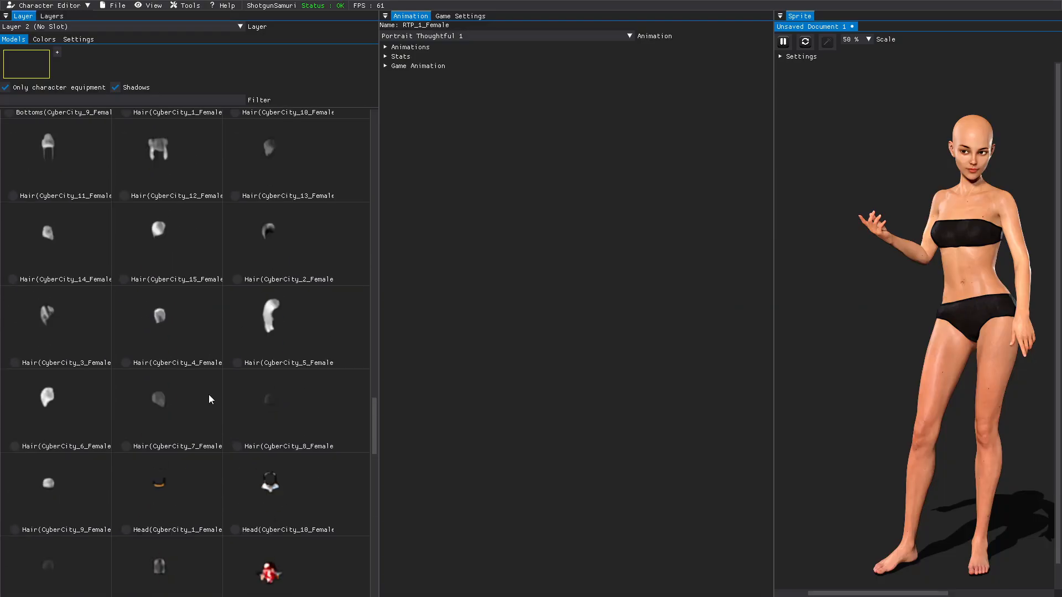
{"action": "scroll", "coordinate": [209, 397], "scroll_direction": "up", "scroll_amount": 4}
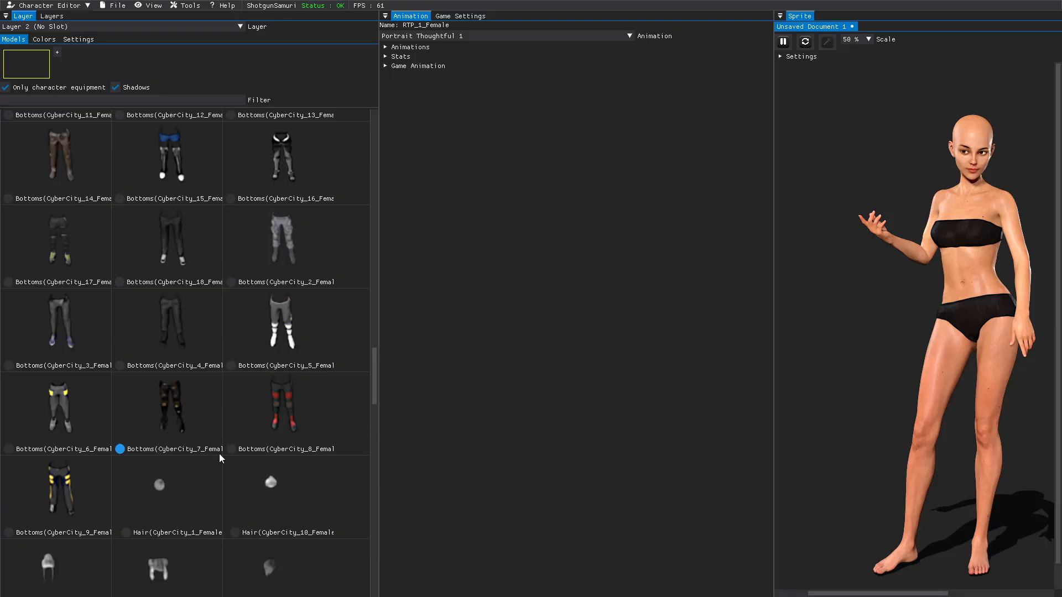
{"action": "left_click", "coordinate": [121, 367]}
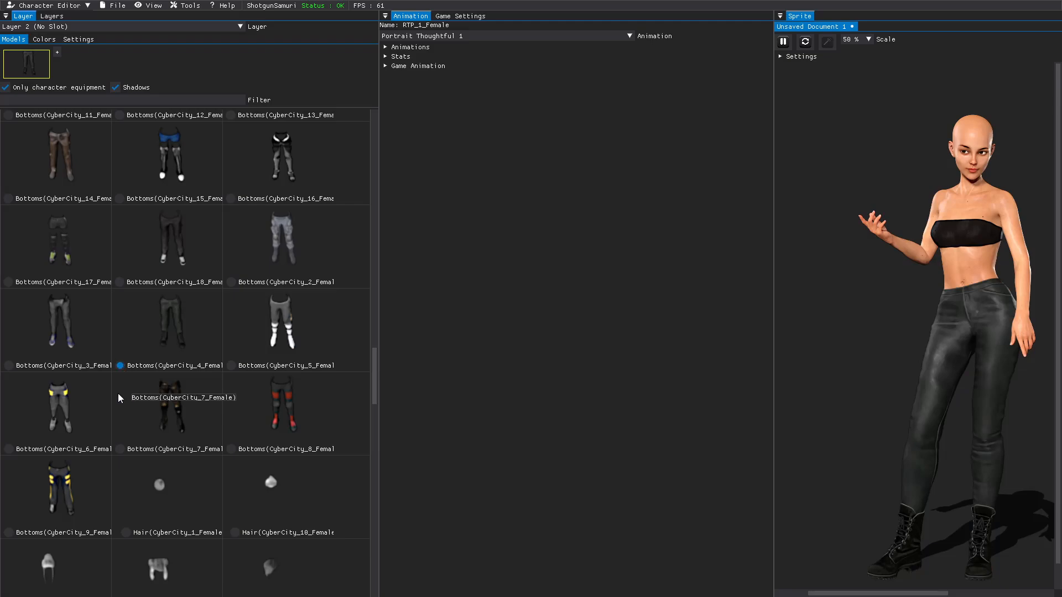
{"action": "scroll", "coordinate": [109, 446], "scroll_direction": "up", "scroll_amount": 1}
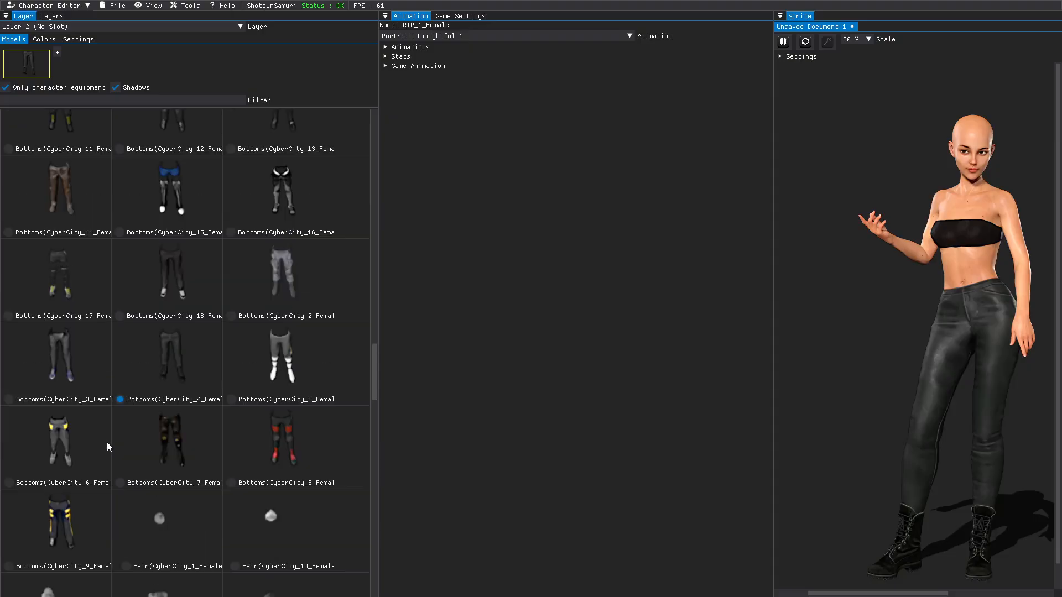
{"action": "left_click", "coordinate": [120, 232]}
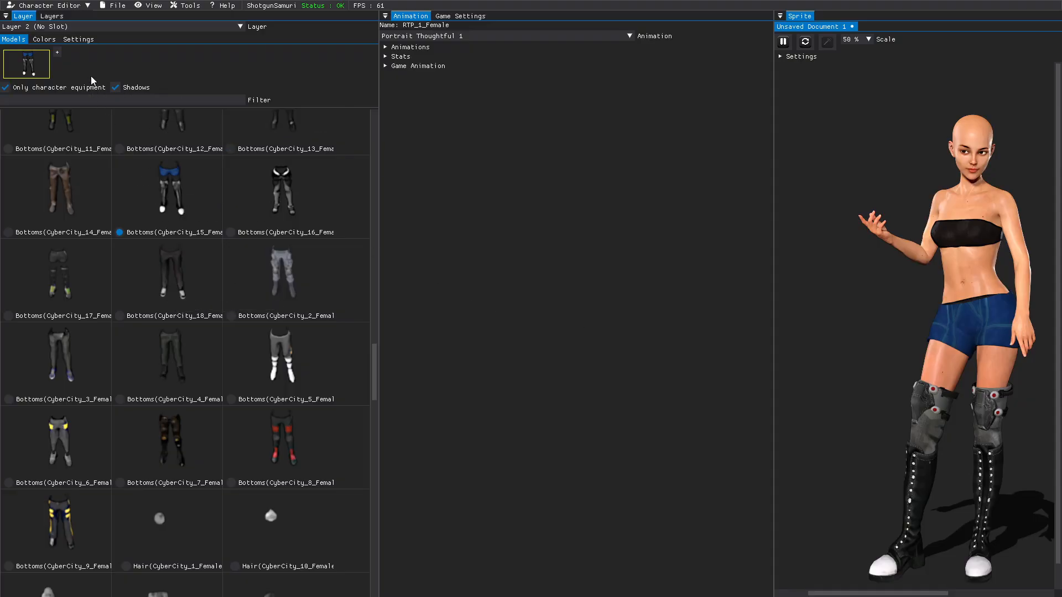
Try a light violet-blue tint, #ACAAFD, on the second layer's bottoms using hue 171
{"action": "left_click", "coordinate": [43, 40]}
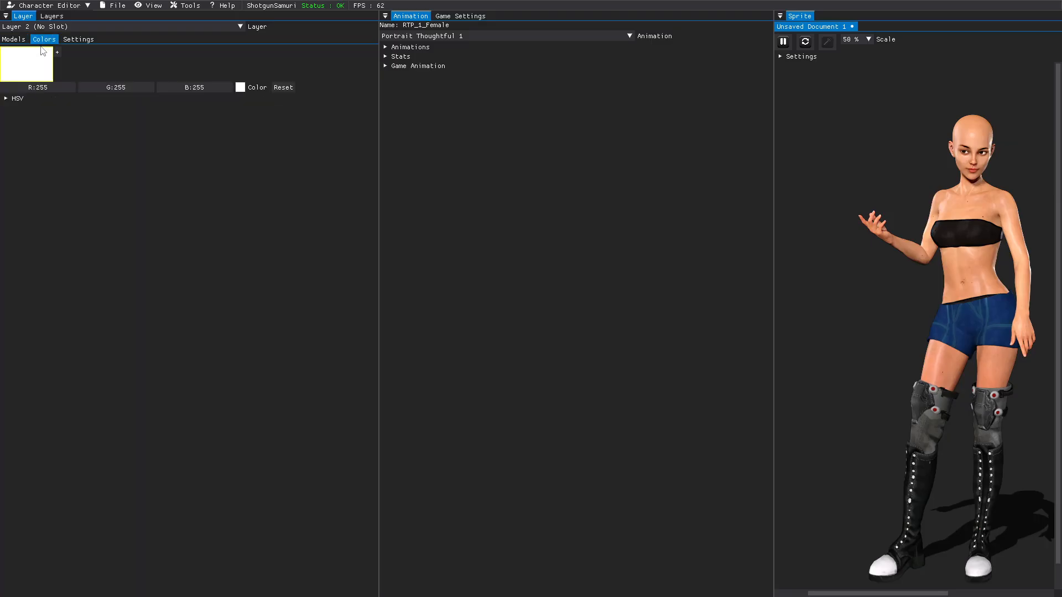
{"action": "left_click", "coordinate": [240, 88]}
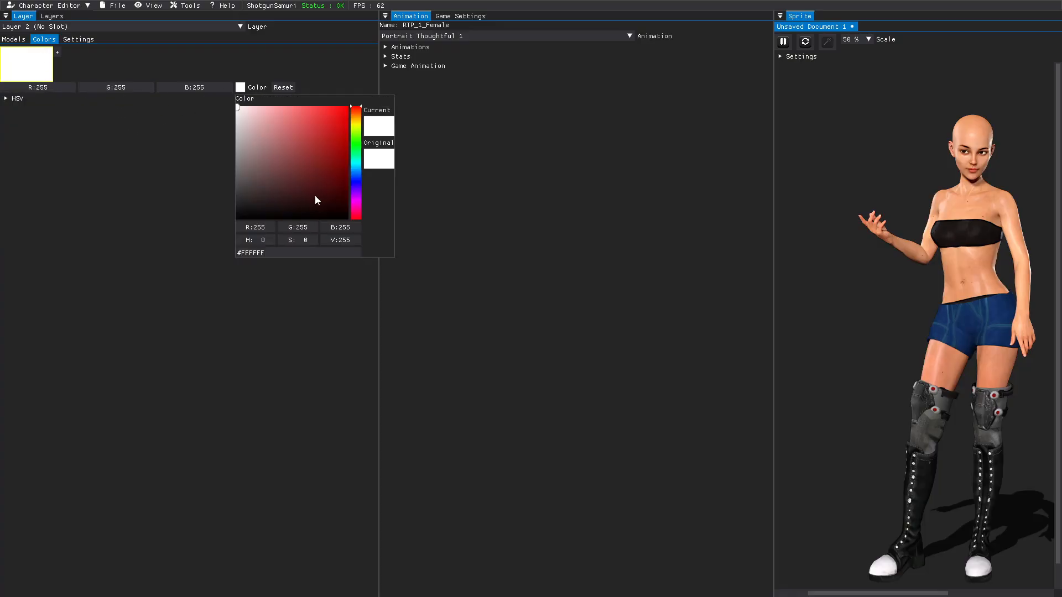
{"action": "left_click", "coordinate": [354, 109]}
{"action": "mouse_move", "coordinate": [353, 109]}
{"action": "left_mouse_down"}
{"action": "mouse_move", "coordinate": [354, 218]}
{"action": "mouse_move", "coordinate": [353, 125]}
{"action": "mouse_move", "coordinate": [353, 181]}
{"action": "left_mouse_up"}
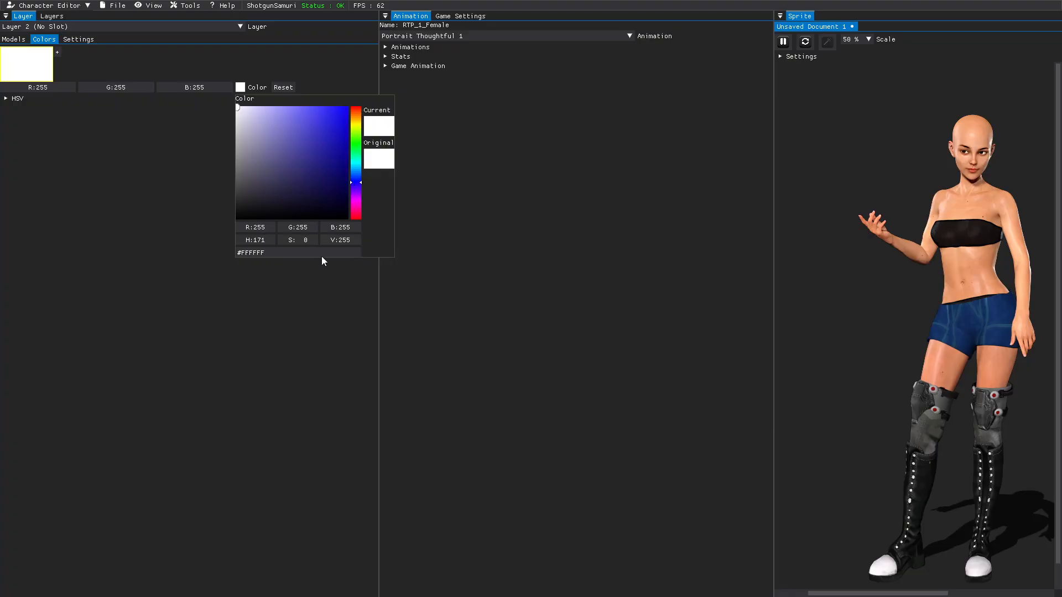
{"action": "left_click", "coordinate": [160, 165]}
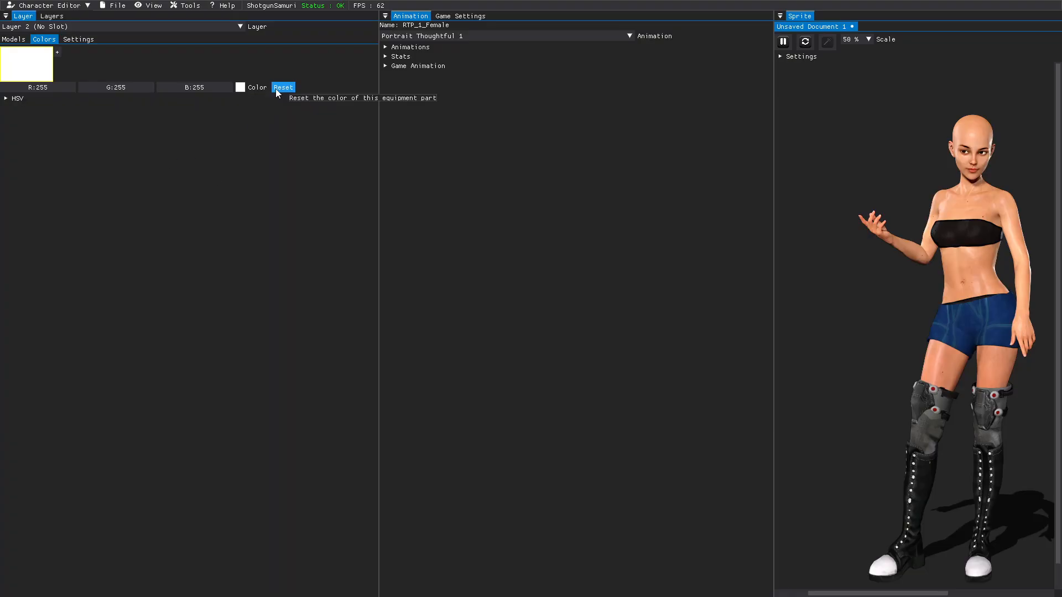
{"action": "left_click", "coordinate": [240, 87]}
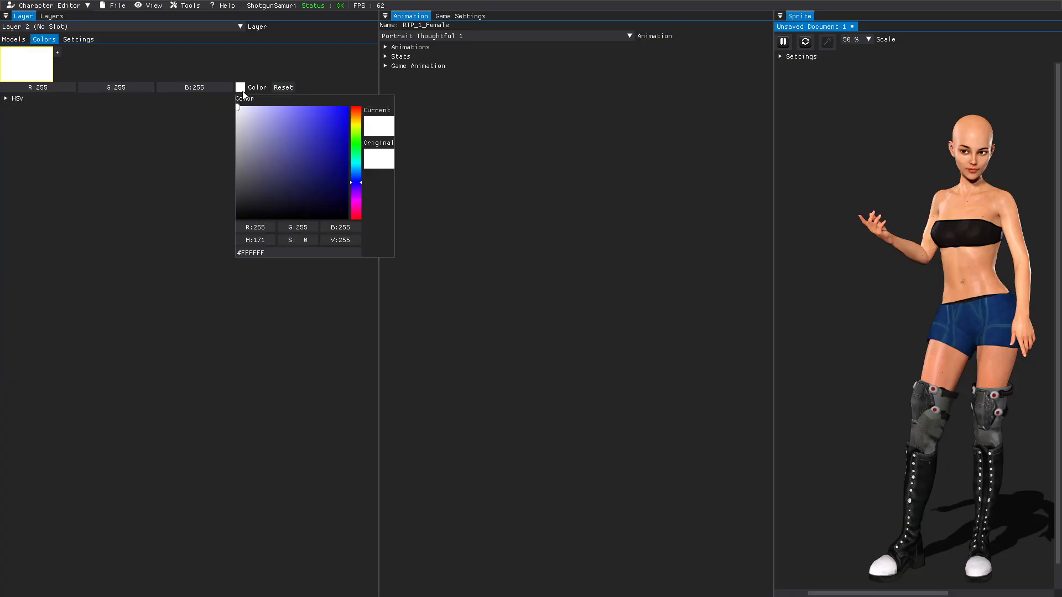
{"action": "left_click", "coordinate": [312, 153]}
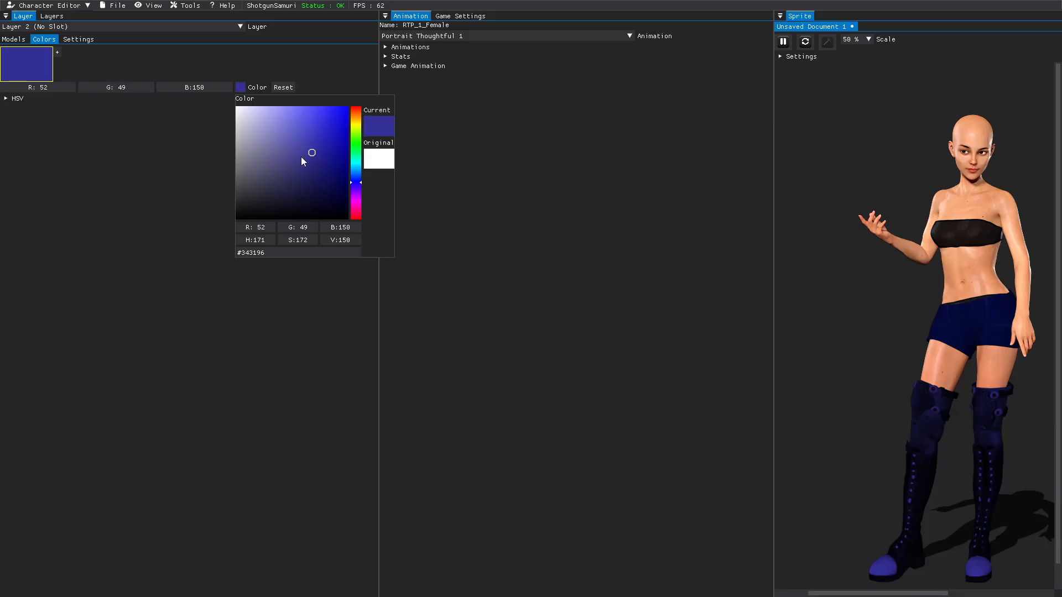
{"action": "mouse_move", "coordinate": [307, 152]}
{"action": "left_mouse_down"}
{"action": "mouse_move", "coordinate": [272, 133]}
{"action": "mouse_move", "coordinate": [272, 107]}
{"action": "left_mouse_up"}
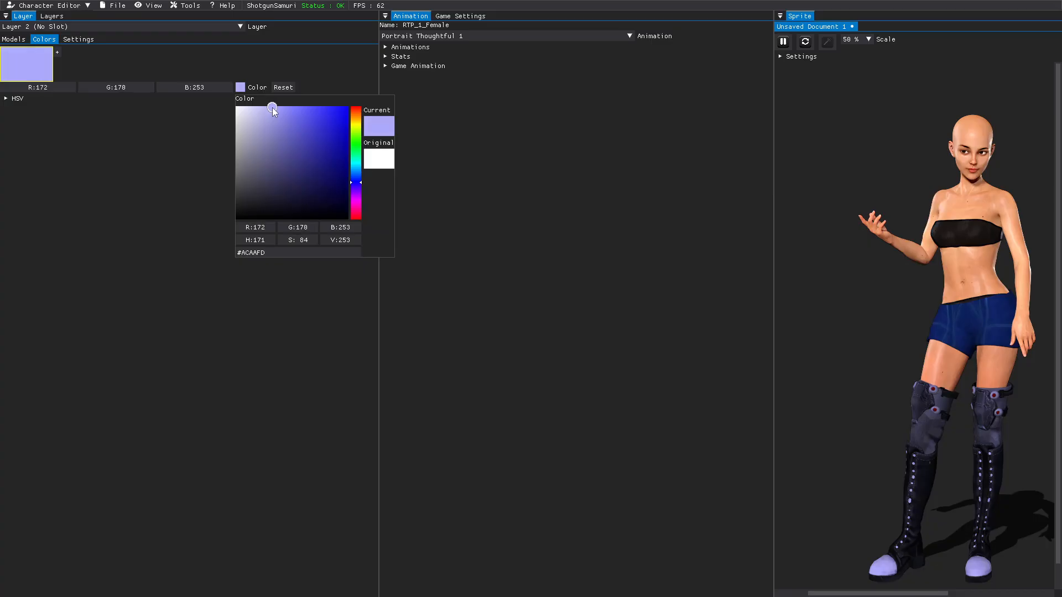
Tint the second layer's bottoms golden orange, #DC9D38, with hue 26, and close the color picker
{"action": "left_click", "coordinate": [353, 114]}
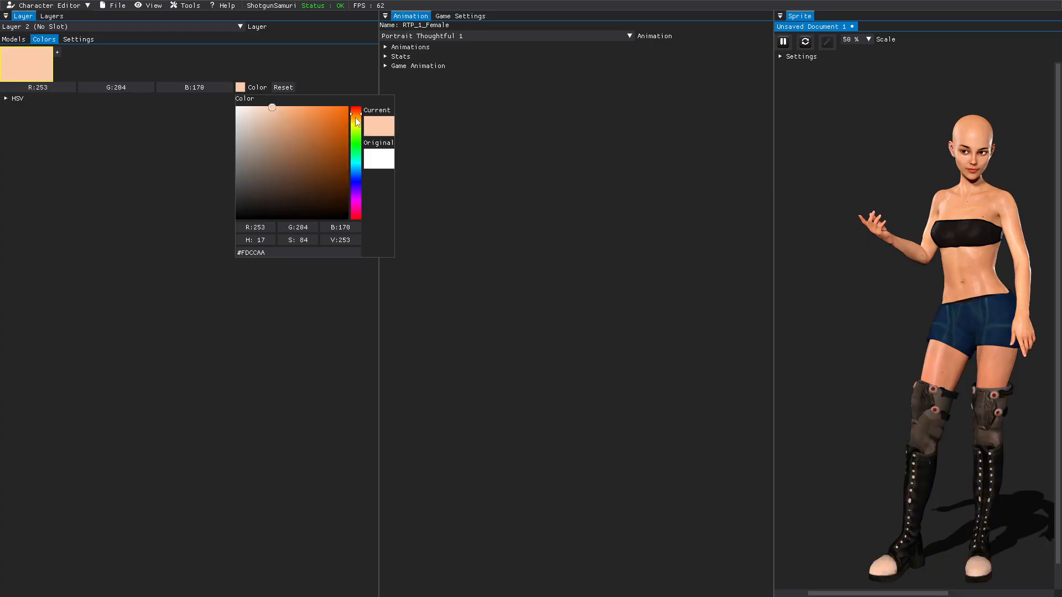
{"action": "left_click", "coordinate": [326, 119]}
{"action": "mouse_move", "coordinate": [321, 115]}
{"action": "left_mouse_down"}
{"action": "mouse_move", "coordinate": [288, 107]}
{"action": "mouse_move", "coordinate": [356, 119]}
{"action": "left_mouse_up"}
{"action": "left_click", "coordinate": [324, 113]}
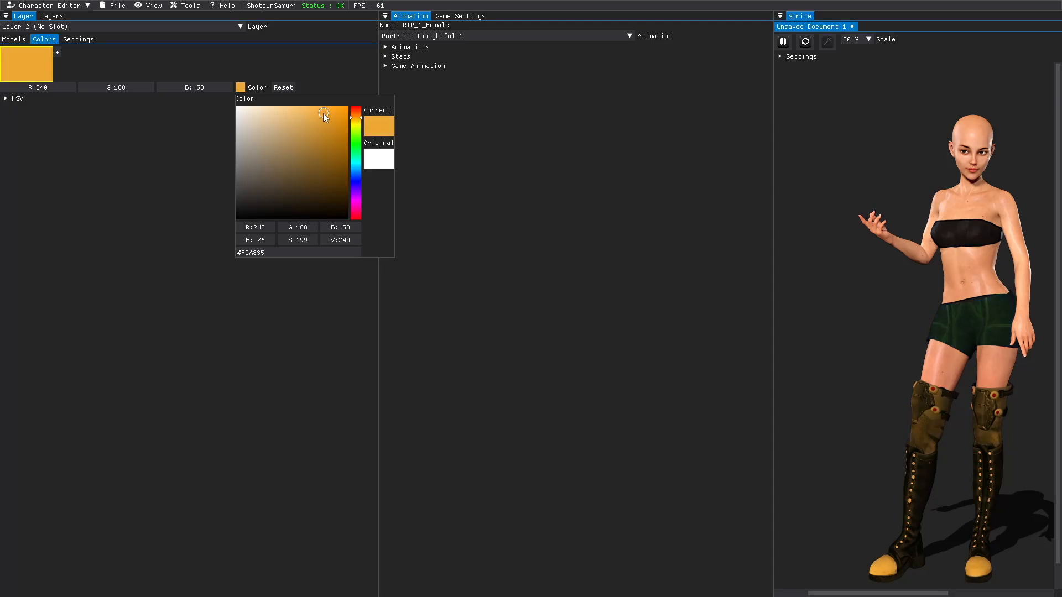
{"action": "left_click", "coordinate": [322, 122]}
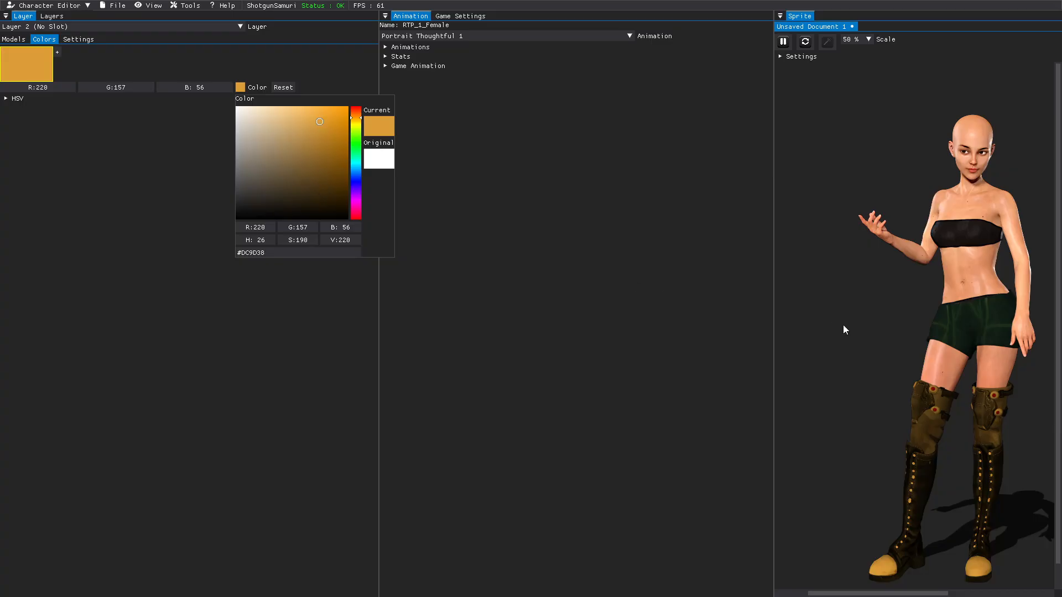
{"action": "left_click", "coordinate": [170, 216]}
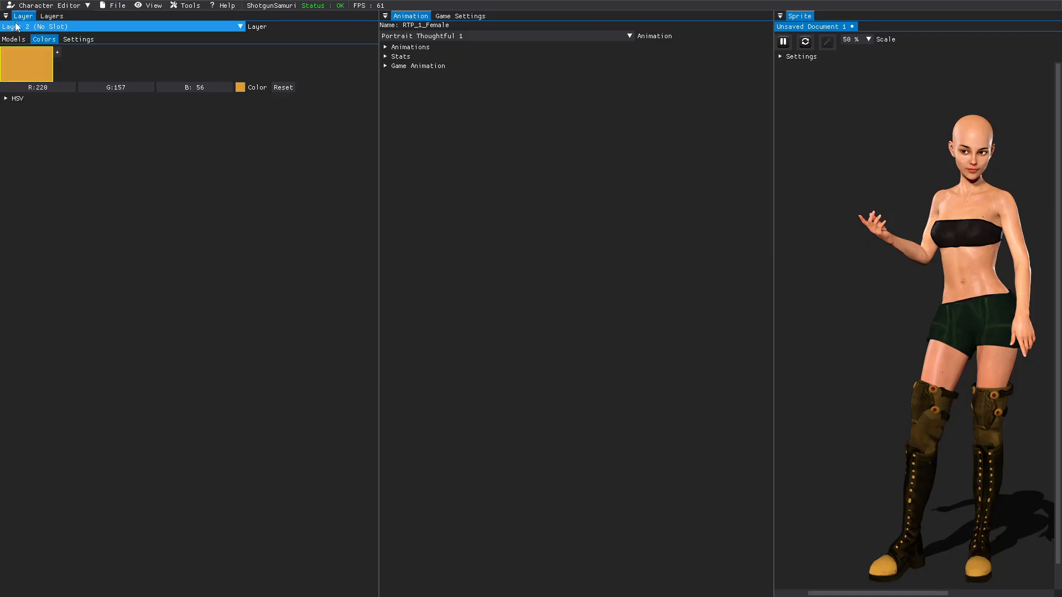
Review the character's layer list and browse the weapons, accessories, hair and tops among the second layer's equipment models
{"action": "left_click", "coordinate": [51, 17]}
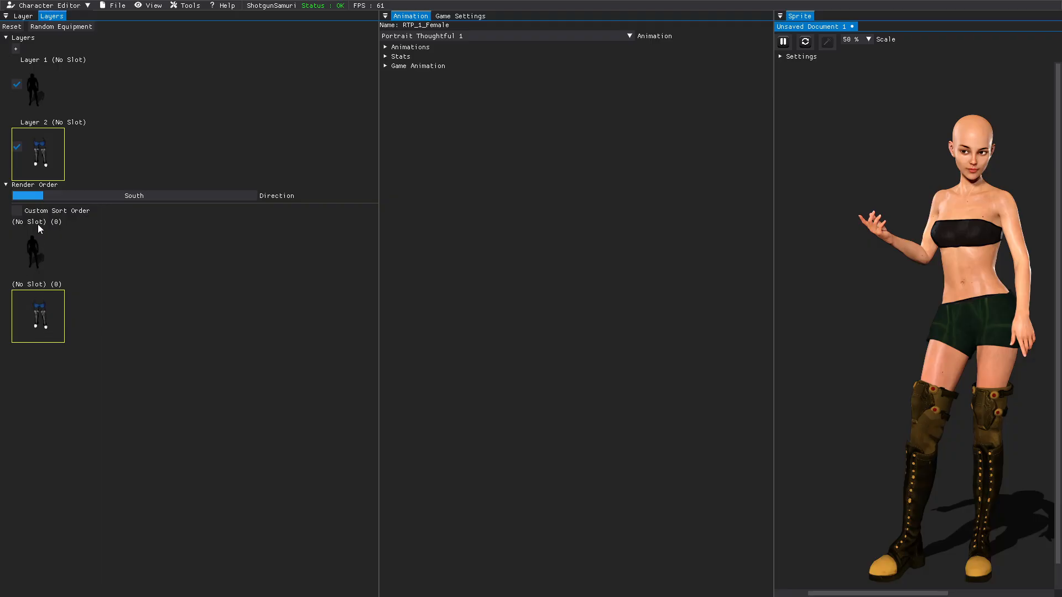
{"action": "left_click", "coordinate": [23, 17]}
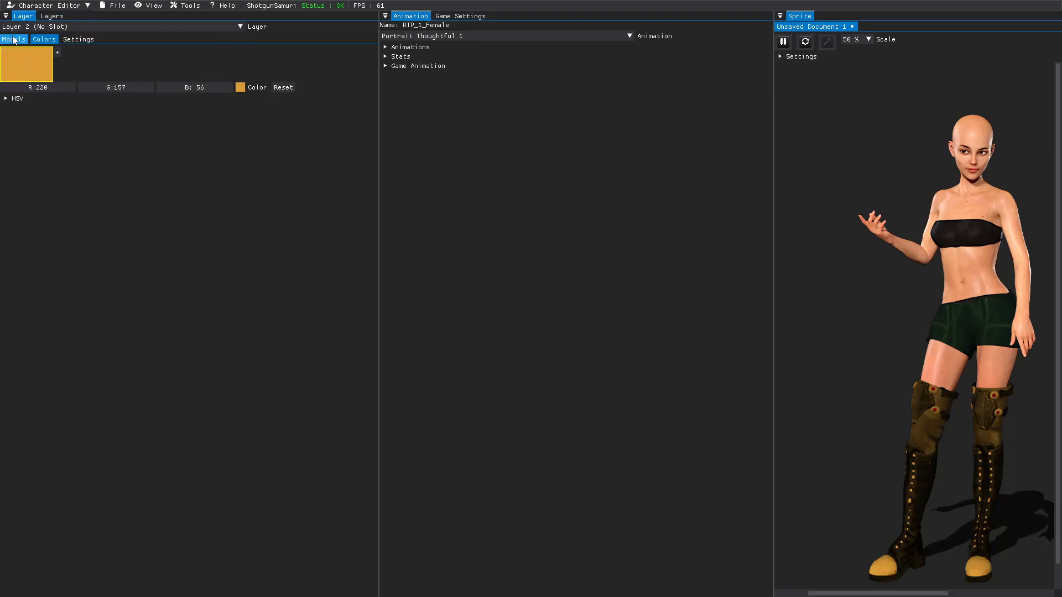
{"action": "left_click", "coordinate": [13, 39]}
{"action": "scroll", "coordinate": [94, 180], "scroll_direction": "up", "scroll_amount": 3}
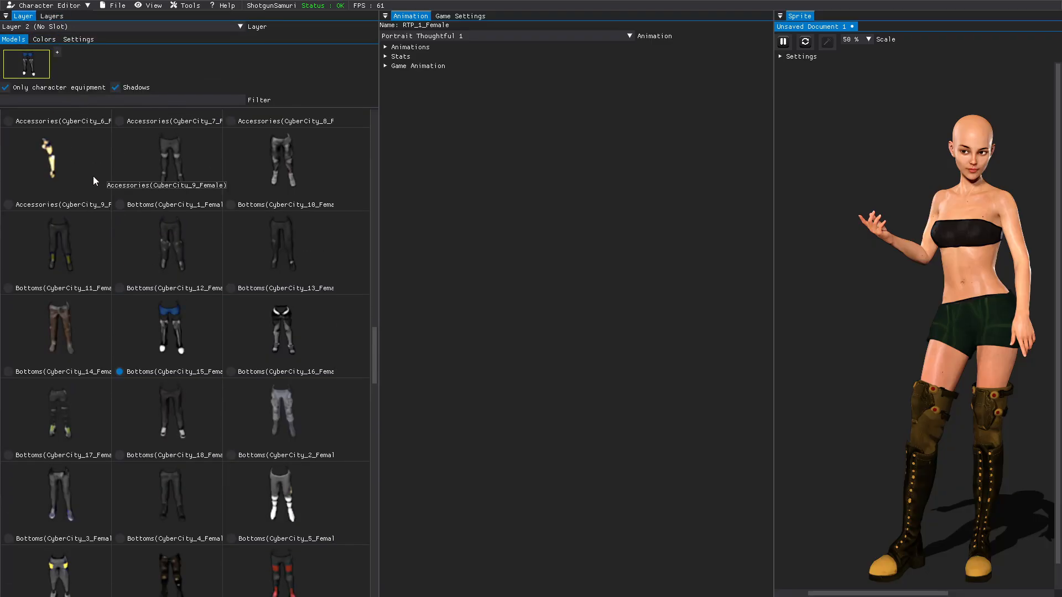
{"action": "scroll", "coordinate": [93, 176], "scroll_direction": "up", "scroll_amount": 5}
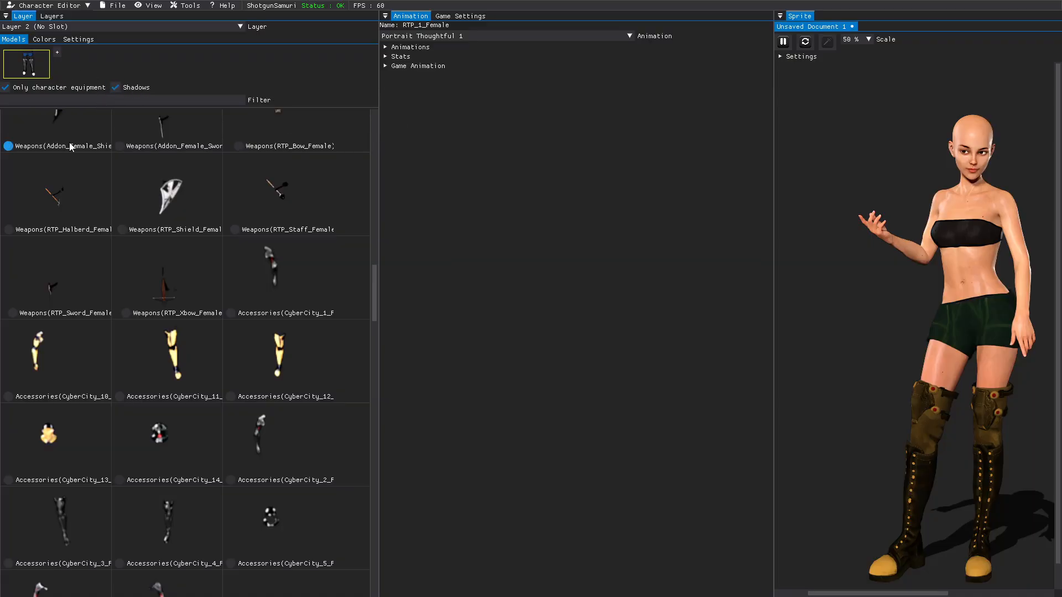
{"action": "scroll", "coordinate": [84, 304], "scroll_direction": "down", "scroll_amount": 2}
{"action": "scroll", "coordinate": [82, 302], "scroll_direction": "down", "scroll_amount": 12}
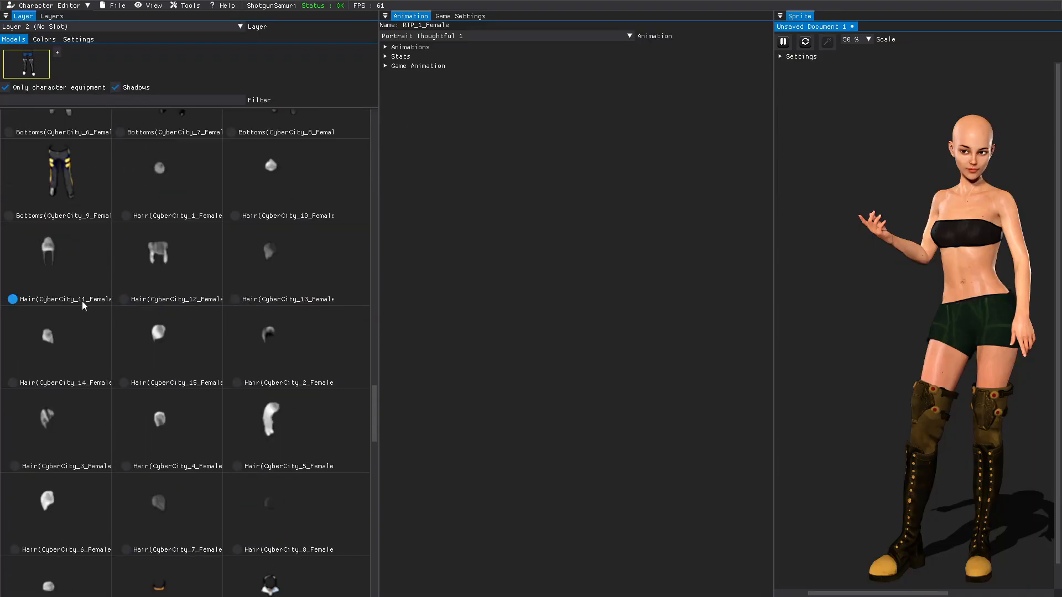
{"action": "scroll", "coordinate": [83, 303], "scroll_direction": "down", "scroll_amount": 15}
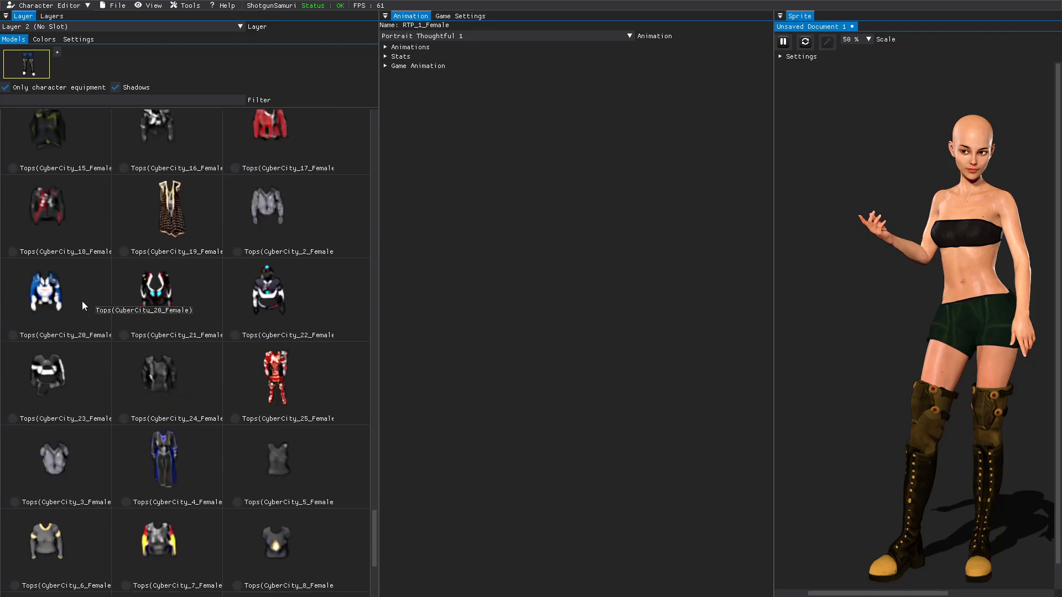
{"action": "scroll", "coordinate": [82, 300], "scroll_direction": "up", "scroll_amount": 10}
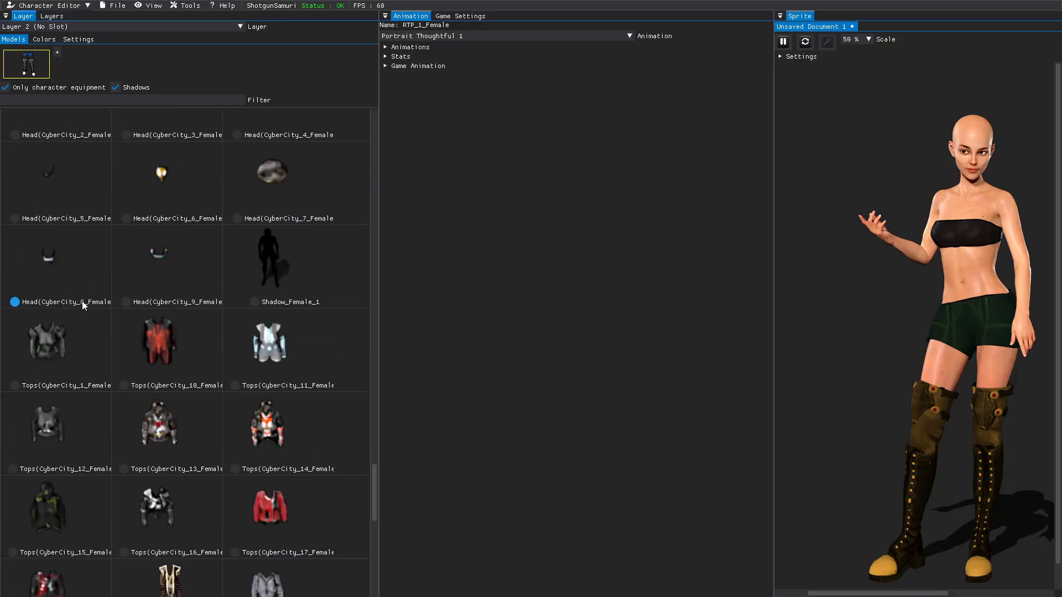
{"action": "scroll", "coordinate": [82, 301], "scroll_direction": "up", "scroll_amount": 10}
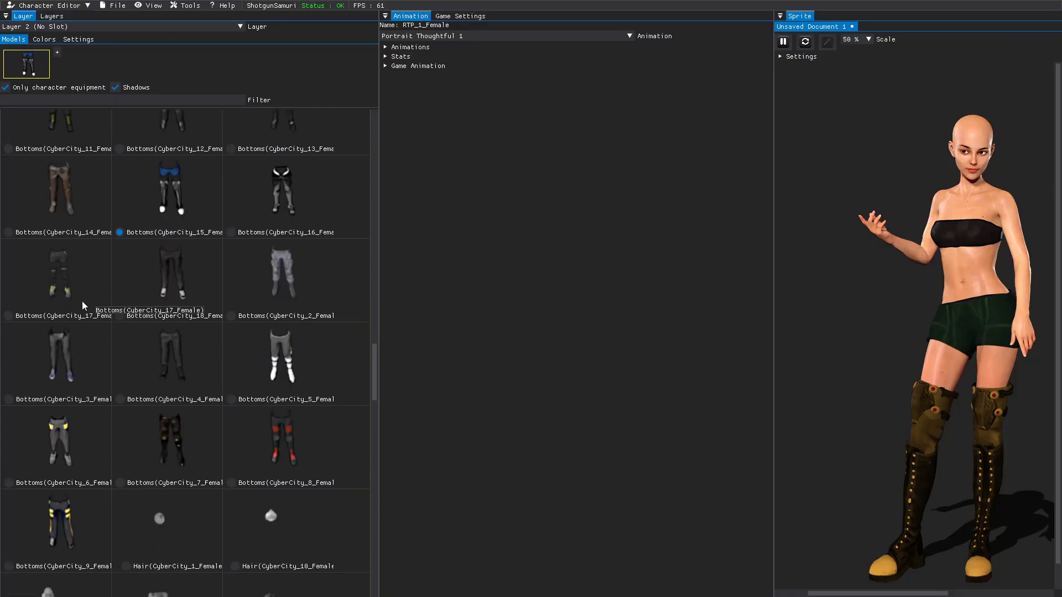
Switch to the main layer's colors and try a light golden yellow tint, #F6DD48, with hue 36
{"action": "left_click", "coordinate": [241, 32]}
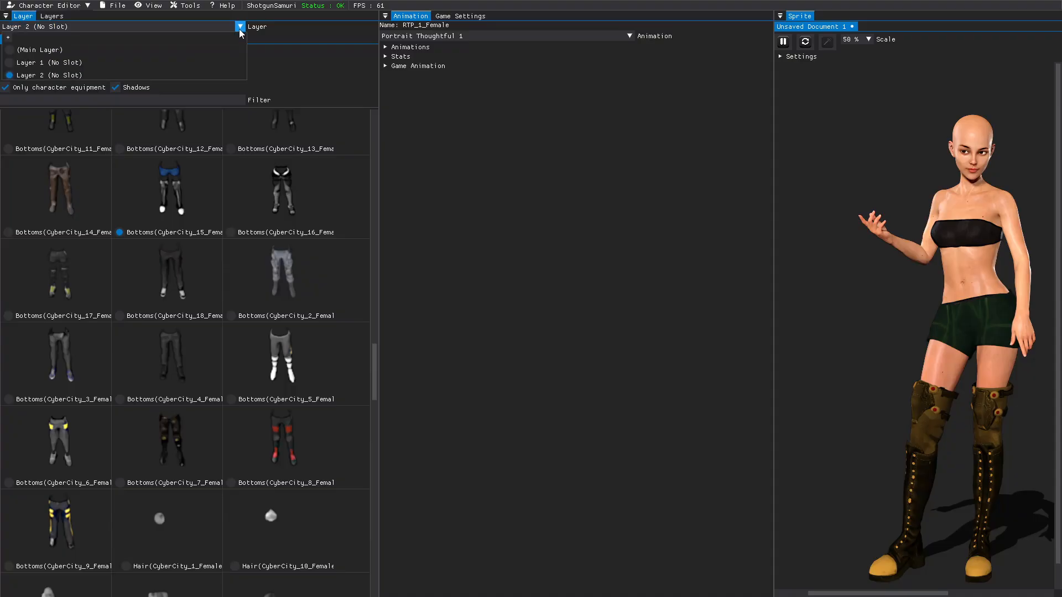
{"action": "left_click", "coordinate": [42, 50]}
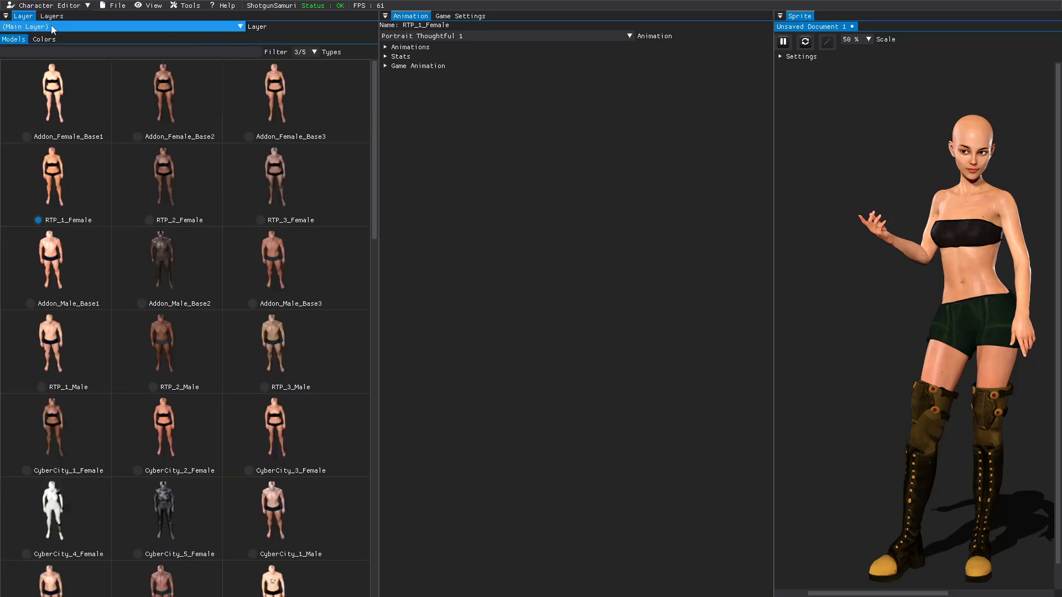
{"action": "left_click", "coordinate": [46, 41]}
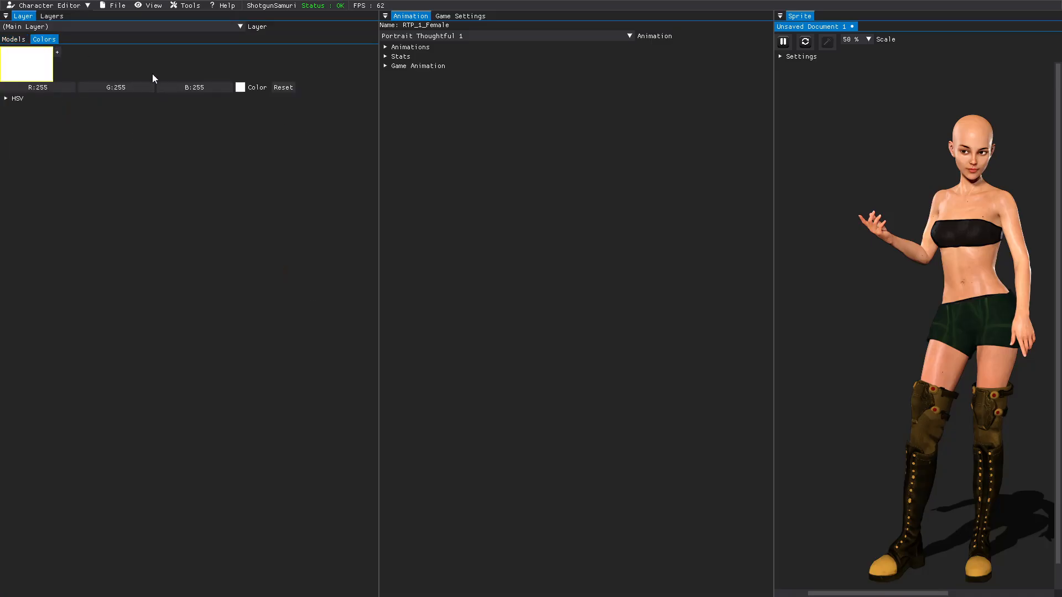
{"action": "left_click", "coordinate": [242, 88]}
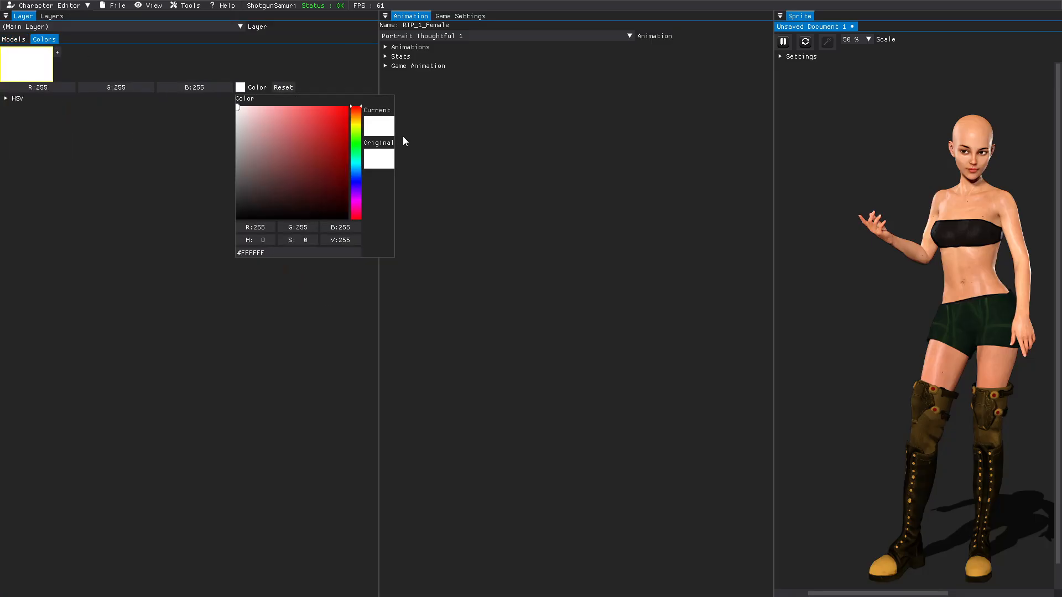
{"action": "left_click", "coordinate": [357, 123]}
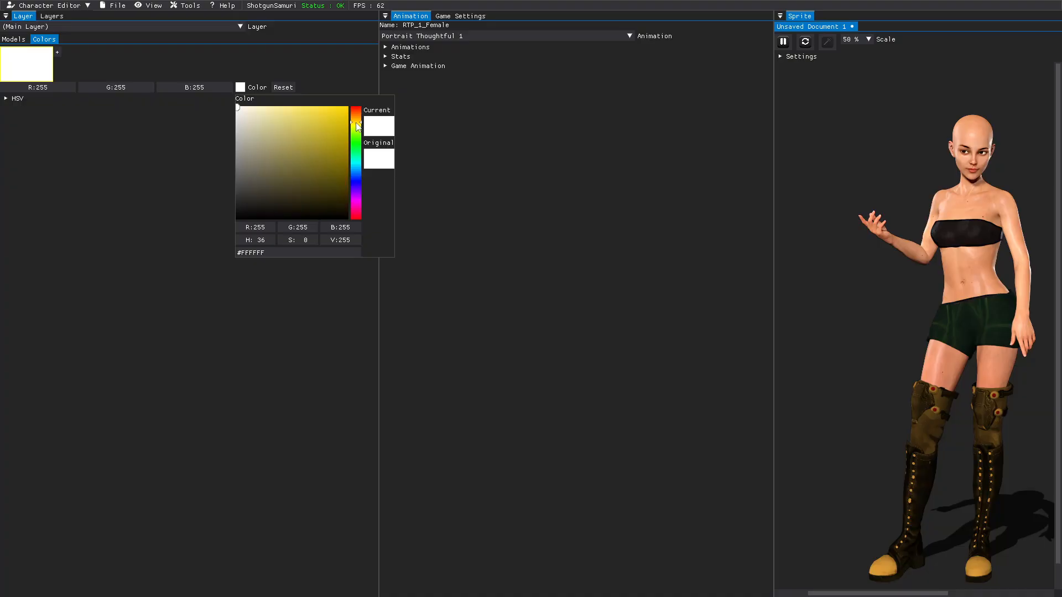
{"action": "left_click", "coordinate": [315, 111]}
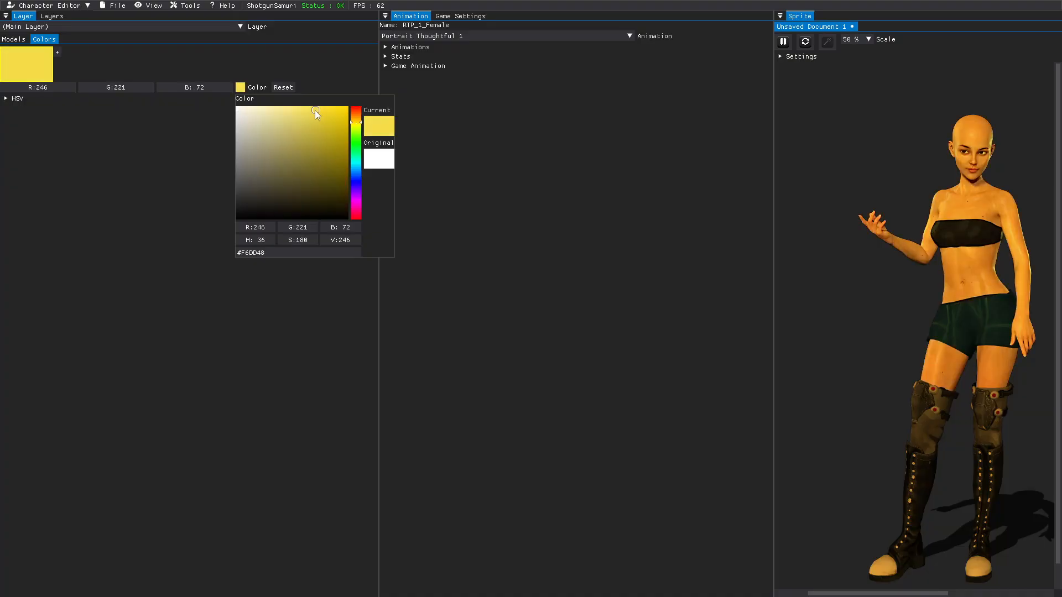
Tint the main layer's body bright yellow, #F1F127, with hue 43, and close the color picker
{"action": "mouse_move", "coordinate": [314, 111]}
{"action": "left_mouse_down"}
{"action": "mouse_move", "coordinate": [314, 121]}
{"action": "mouse_move", "coordinate": [354, 125]}
{"action": "mouse_move", "coordinate": [332, 113]}
{"action": "mouse_move", "coordinate": [360, 129]}
{"action": "left_mouse_up"}
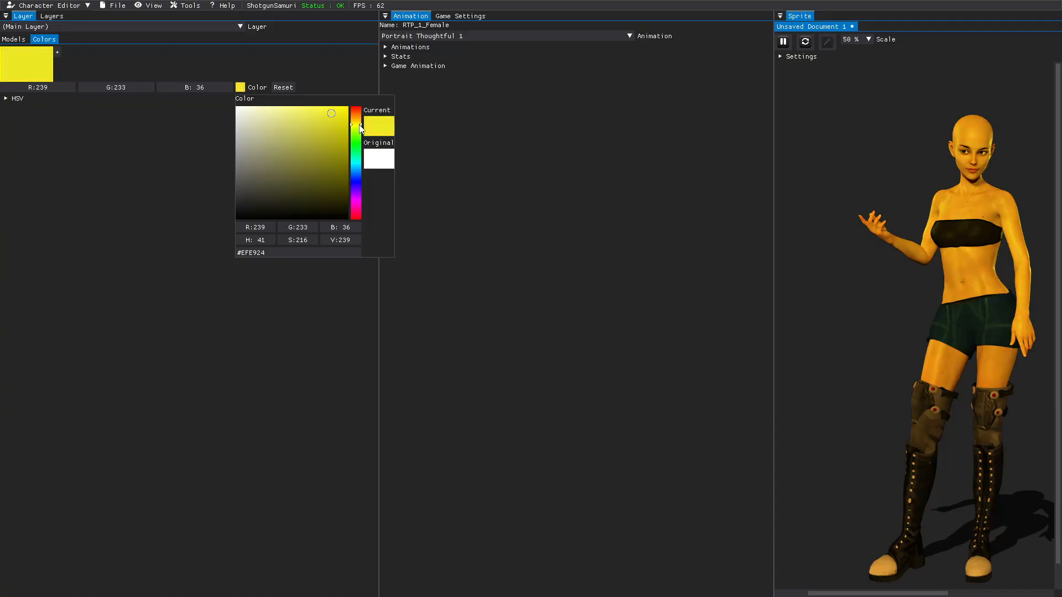
{"action": "left_click", "coordinate": [314, 126]}
{"action": "left_click", "coordinate": [302, 128]}
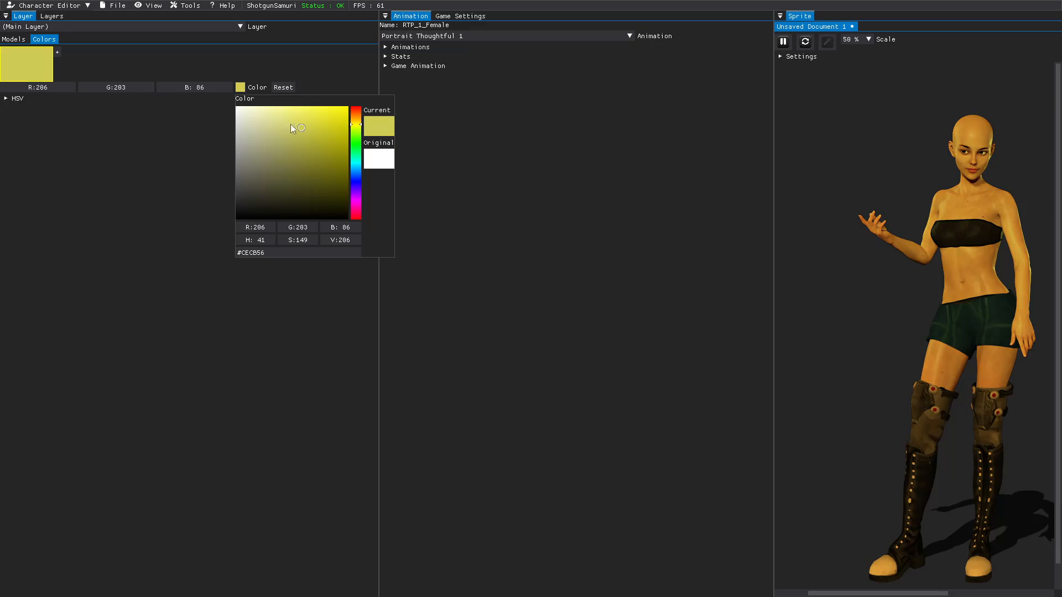
{"action": "mouse_move", "coordinate": [280, 144]}
{"action": "left_mouse_down"}
{"action": "mouse_move", "coordinate": [334, 169]}
{"action": "mouse_move", "coordinate": [344, 109]}
{"action": "mouse_move", "coordinate": [360, 128]}
{"action": "left_mouse_up"}
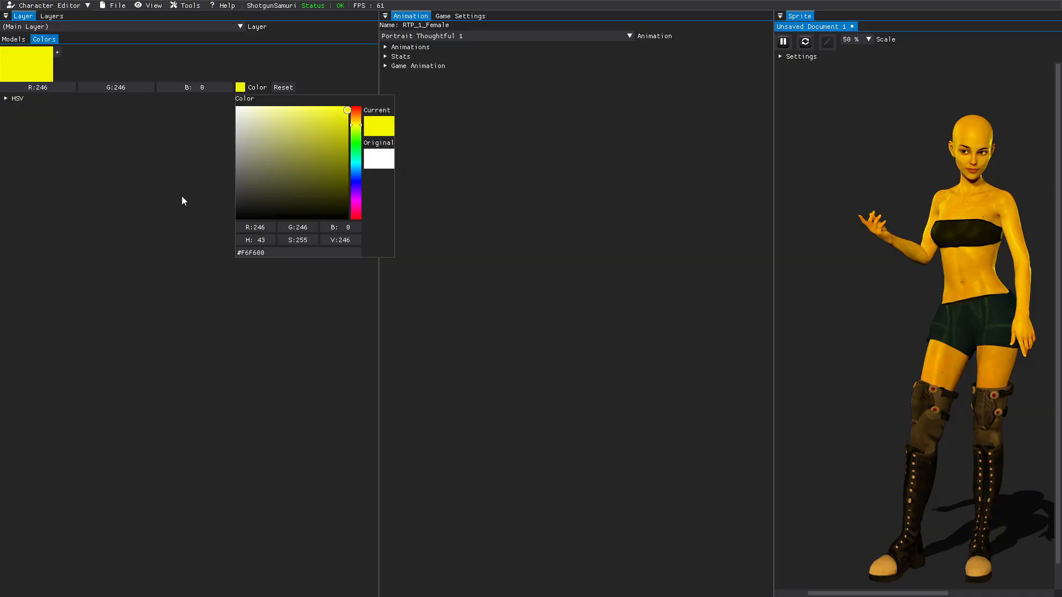
{"action": "left_click", "coordinate": [330, 112]}
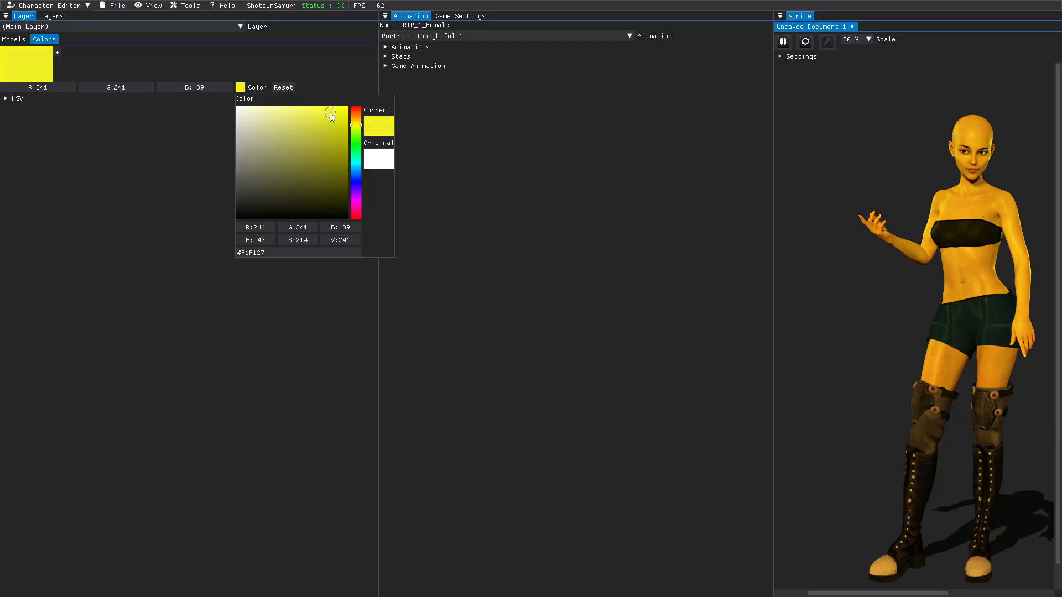
{"action": "left_click", "coordinate": [155, 123]}
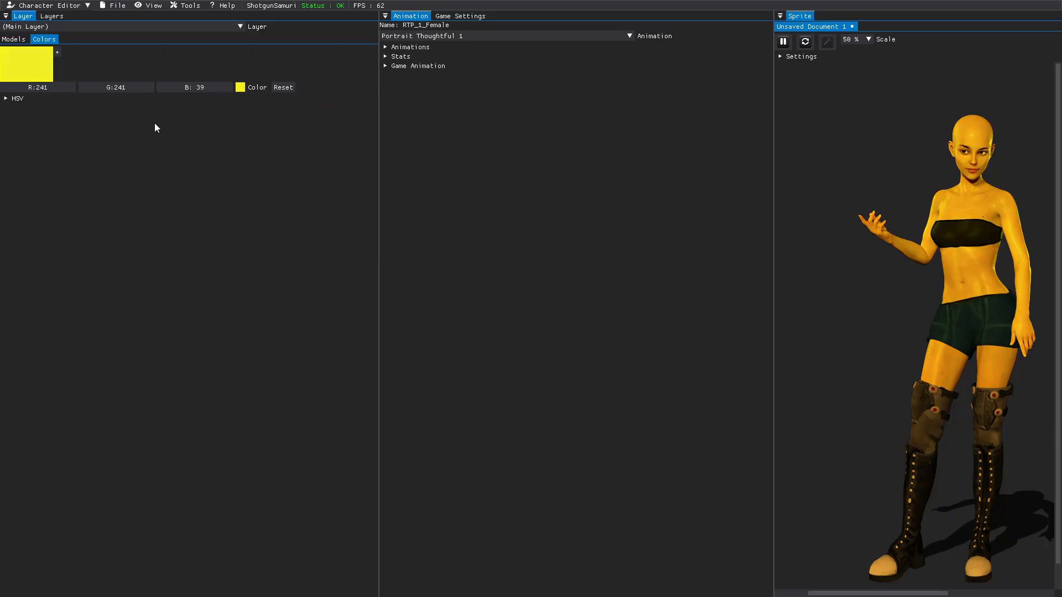
Expand the main layer's HSV adjustments and raise saturation to 2.4 and value to 5.2
{"action": "left_click", "coordinate": [17, 99]}
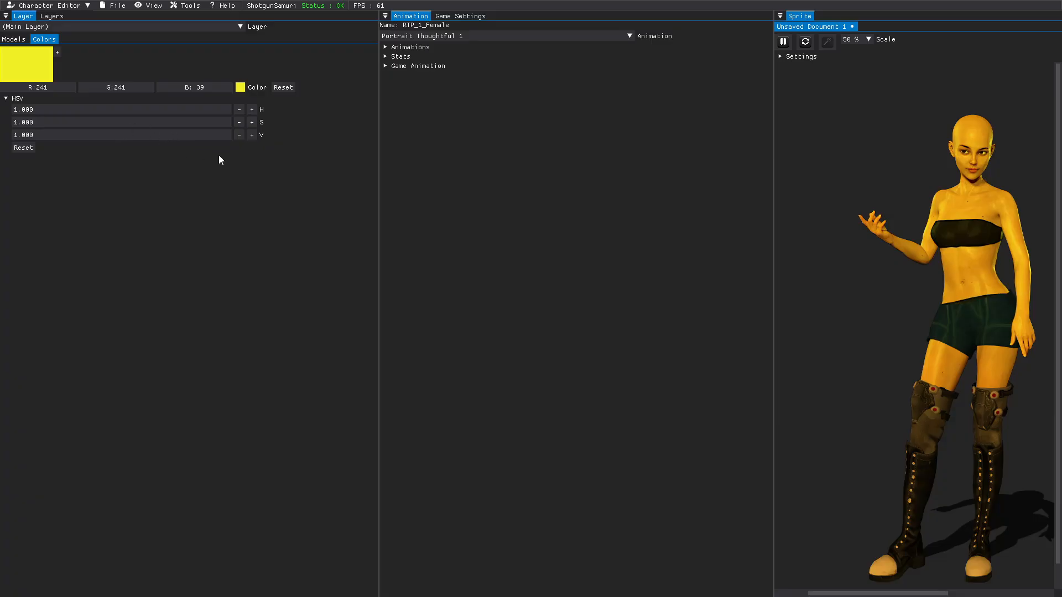
{"action": "left_click", "coordinate": [252, 122]}
{"action": "left_click", "coordinate": [251, 135]}
{"action": "left_click", "coordinate": [252, 135]}
{"action": "left_click", "coordinate": [252, 135]}
{"action": "left_click", "coordinate": [251, 135]}
{"action": "left_click", "coordinate": [252, 135]}
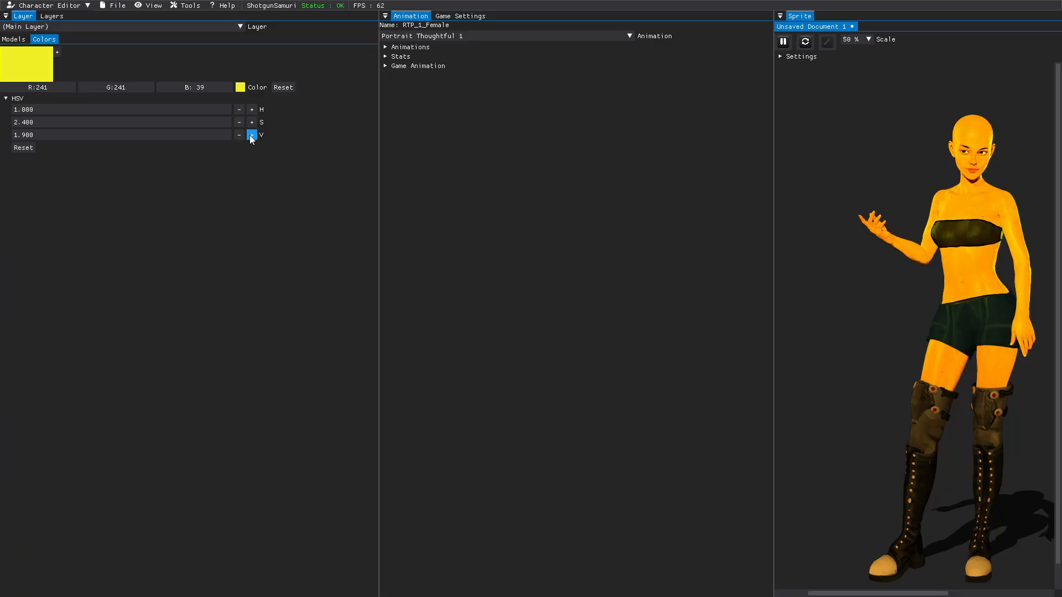
{"action": "left_click", "coordinate": [250, 136]}
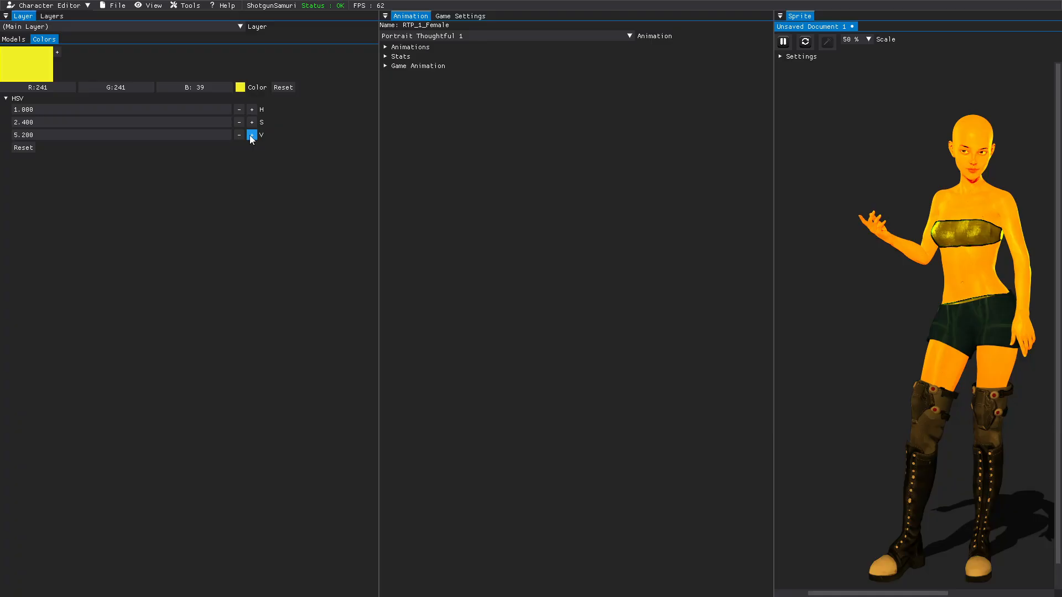
Adjust the main layer's HSV settings to hue 0.6, saturation 2.8 and value 4.9
{"action": "left_click", "coordinate": [239, 136]}
{"action": "left_click", "coordinate": [239, 136]}
{"action": "left_click", "coordinate": [239, 110]}
{"action": "left_click", "coordinate": [240, 110]}
{"action": "left_click", "coordinate": [240, 110]}
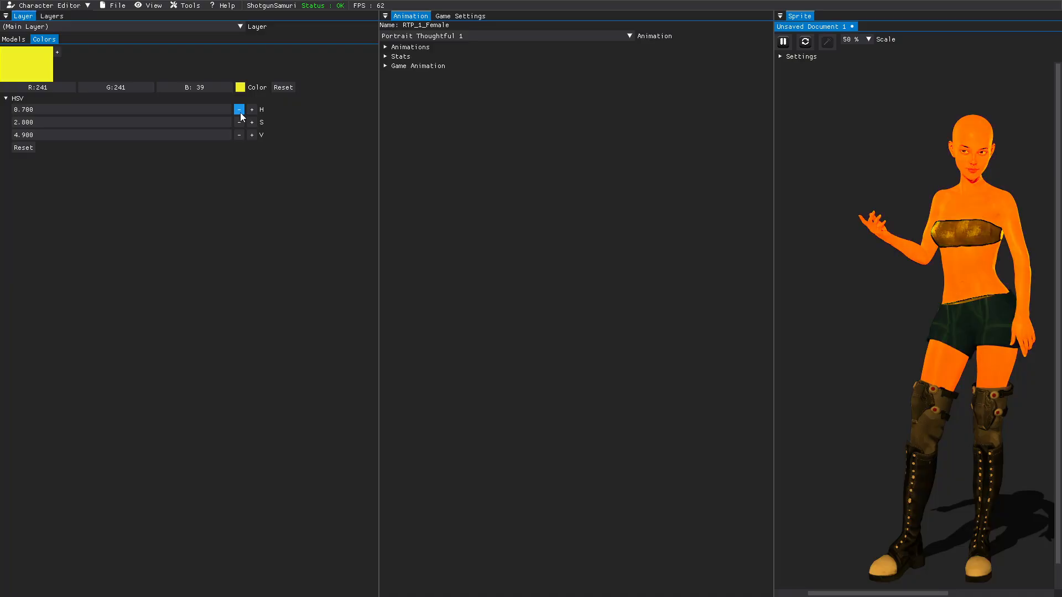
{"action": "left_click", "coordinate": [240, 110]}
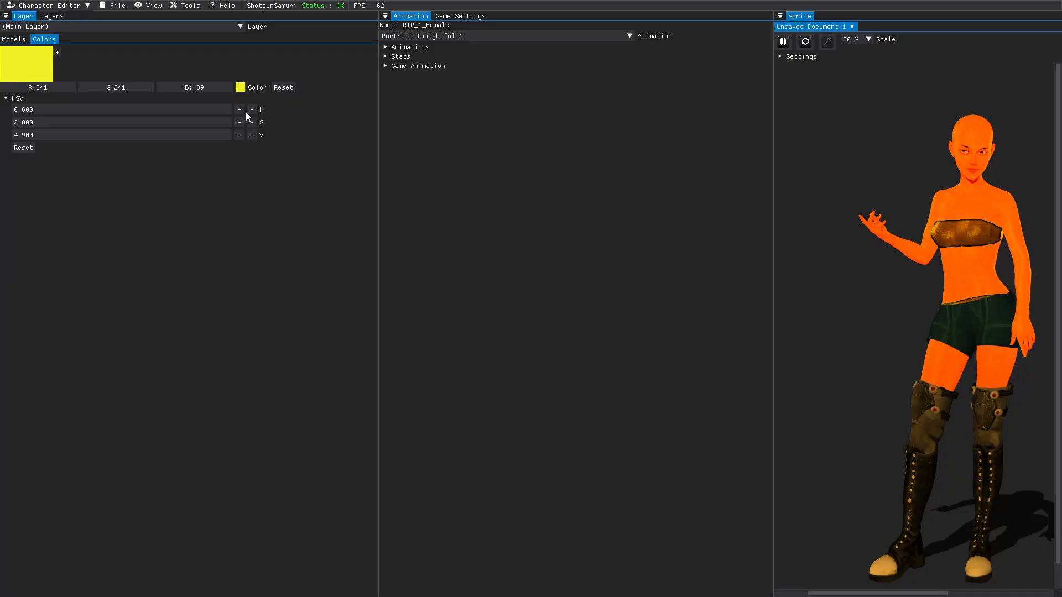
Raise the main layer's HSV hue adjustment to 1.3 for a yellow-gold skin tone
{"action": "left_click", "coordinate": [252, 109]}
{"action": "left_click", "coordinate": [252, 109]}
{"action": "left_click", "coordinate": [251, 110]}
{"action": "left_click", "coordinate": [252, 110]}
{"action": "left_click", "coordinate": [252, 110]}
{"action": "left_click", "coordinate": [252, 110]}
{"action": "left_click", "coordinate": [252, 109]}
{"action": "left_click", "coordinate": [251, 109]}
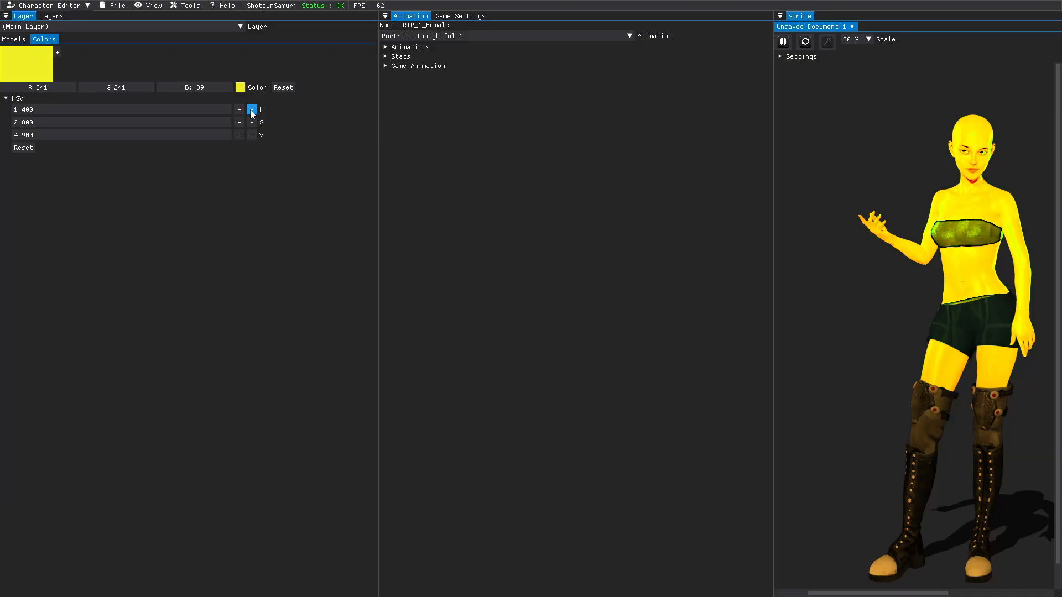
{"action": "left_click", "coordinate": [239, 110]}
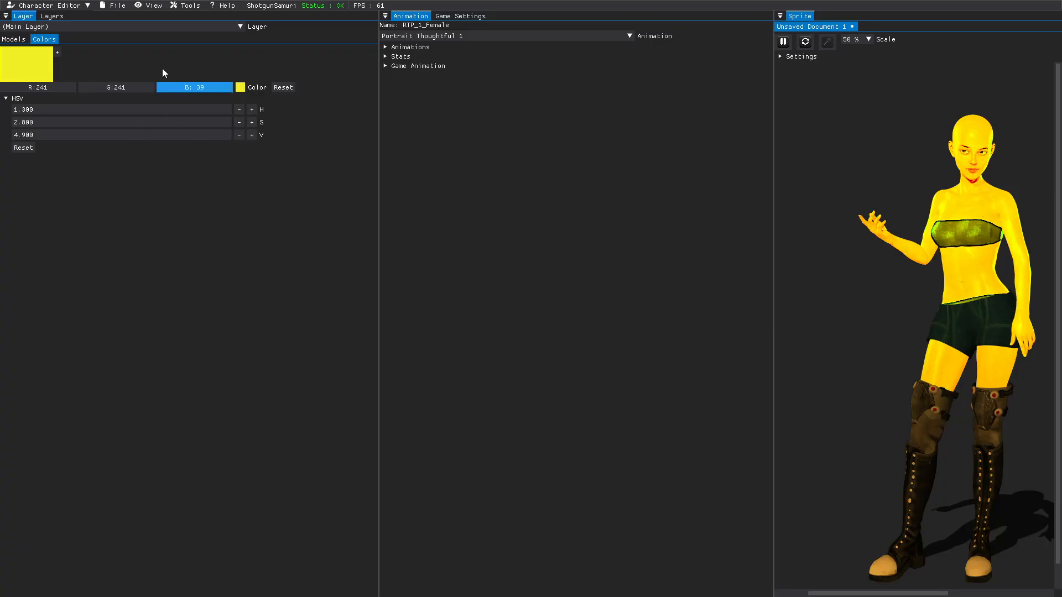
Save the character as golden_girl in the characters folder
{"action": "left_click", "coordinate": [116, 5]}
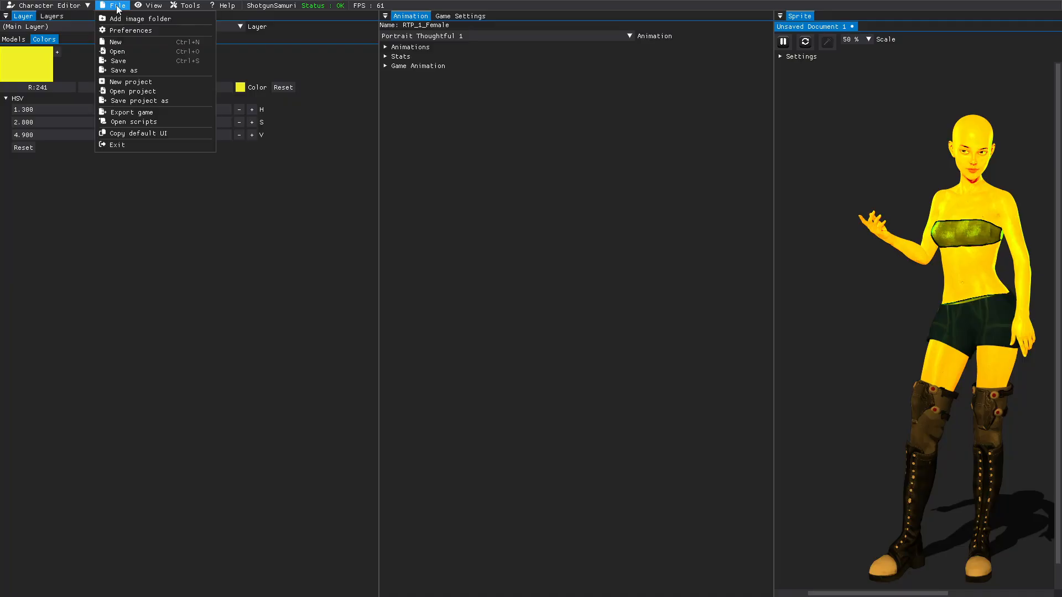
{"action": "left_click", "coordinate": [123, 61]}
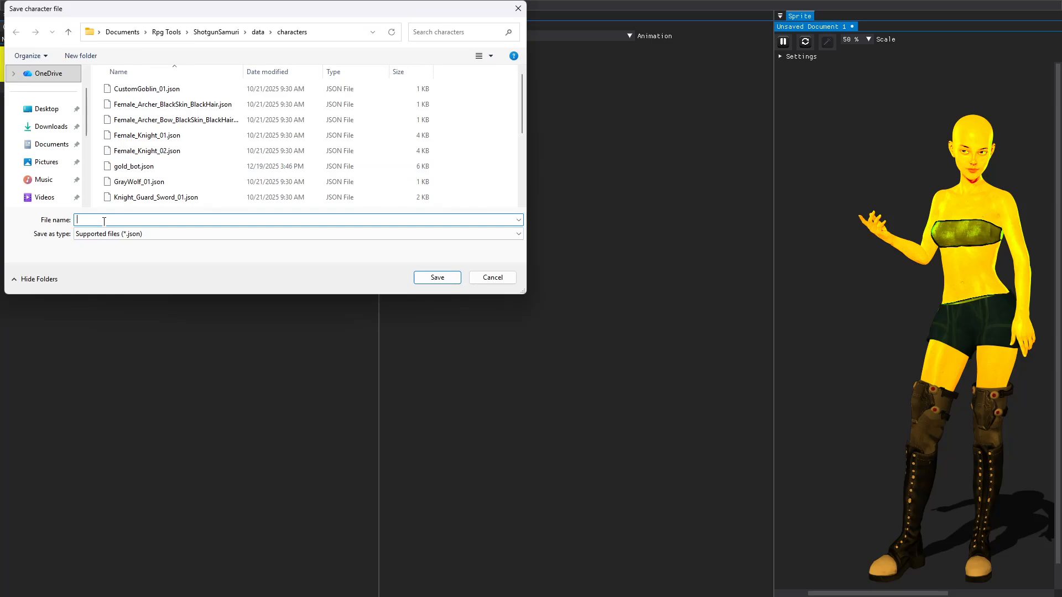
{"action": "type", "text": "g"}
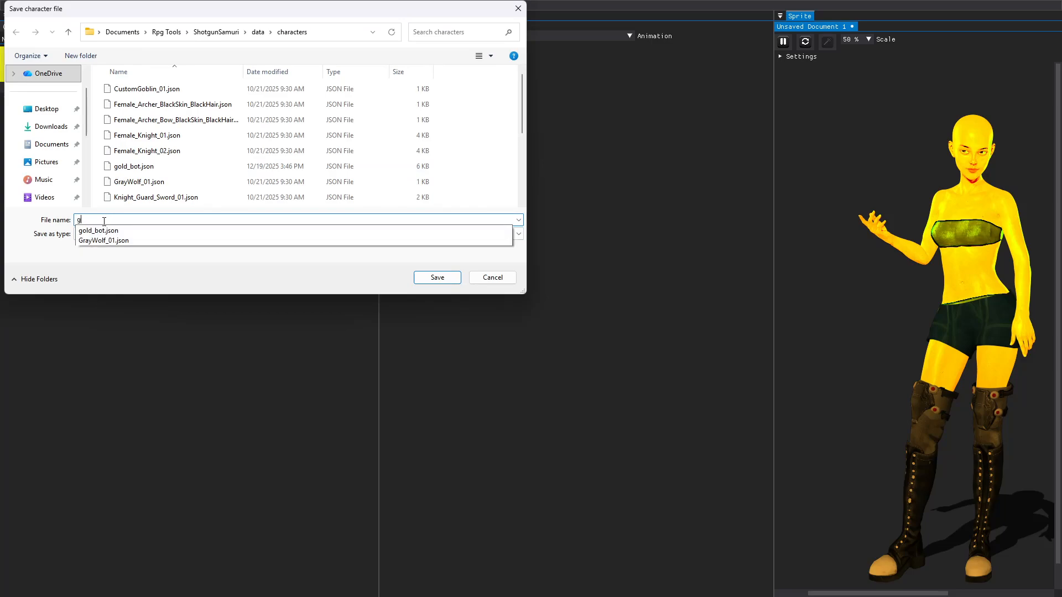
{"action": "type", "text": "olden_girl"}
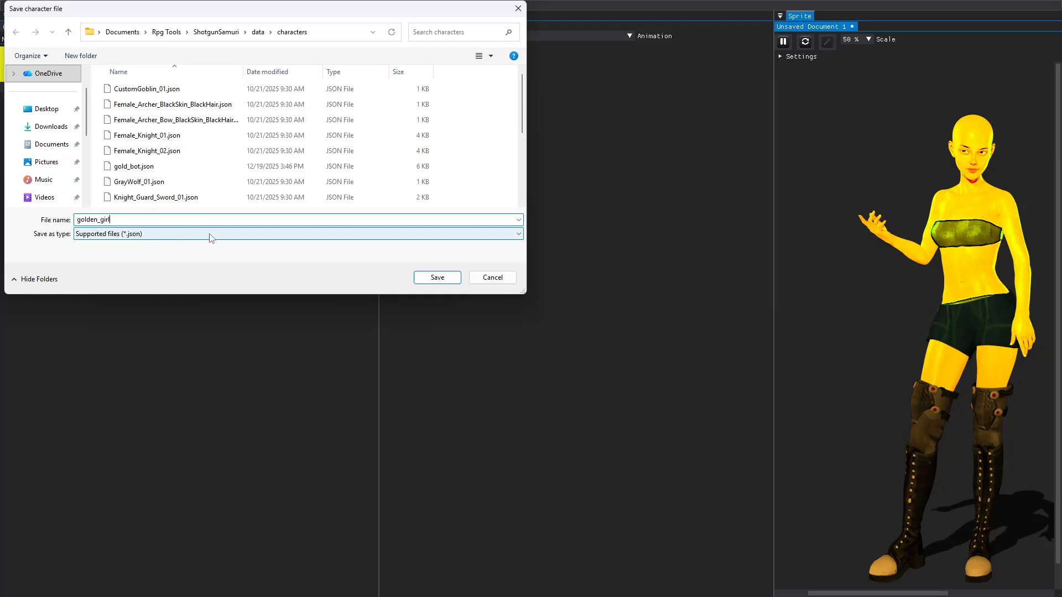
{"action": "left_click", "coordinate": [427, 279]}
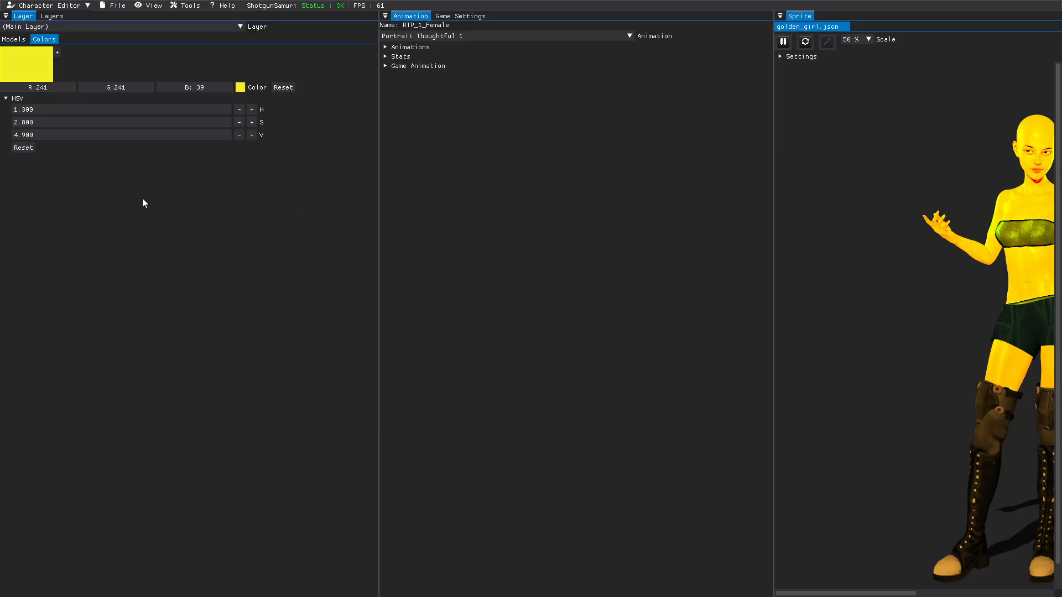
Add a third layer to the character and select it
{"action": "left_click", "coordinate": [59, 17]}
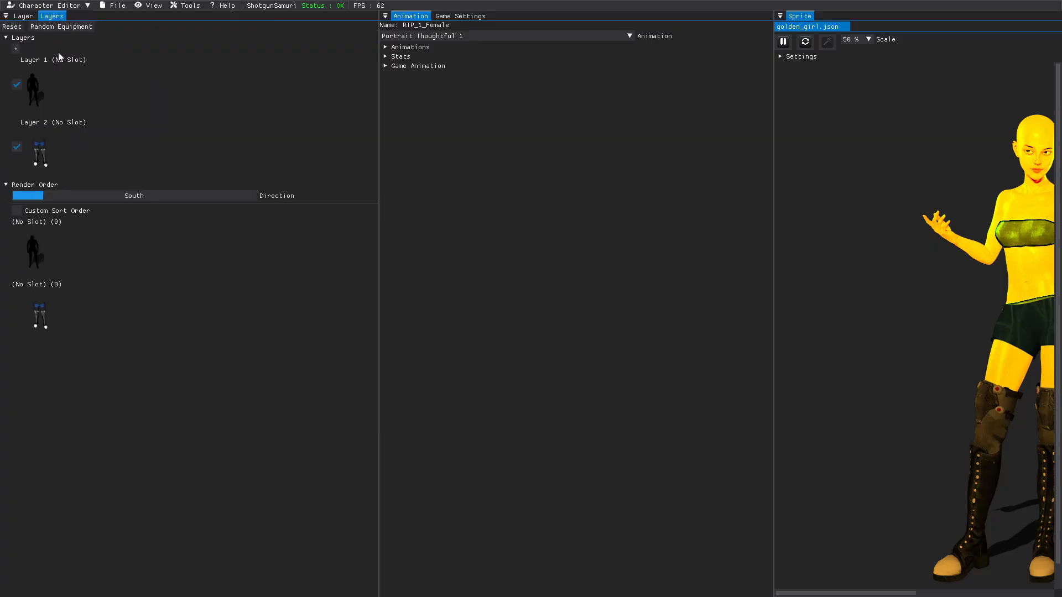
{"action": "left_click", "coordinate": [15, 50]}
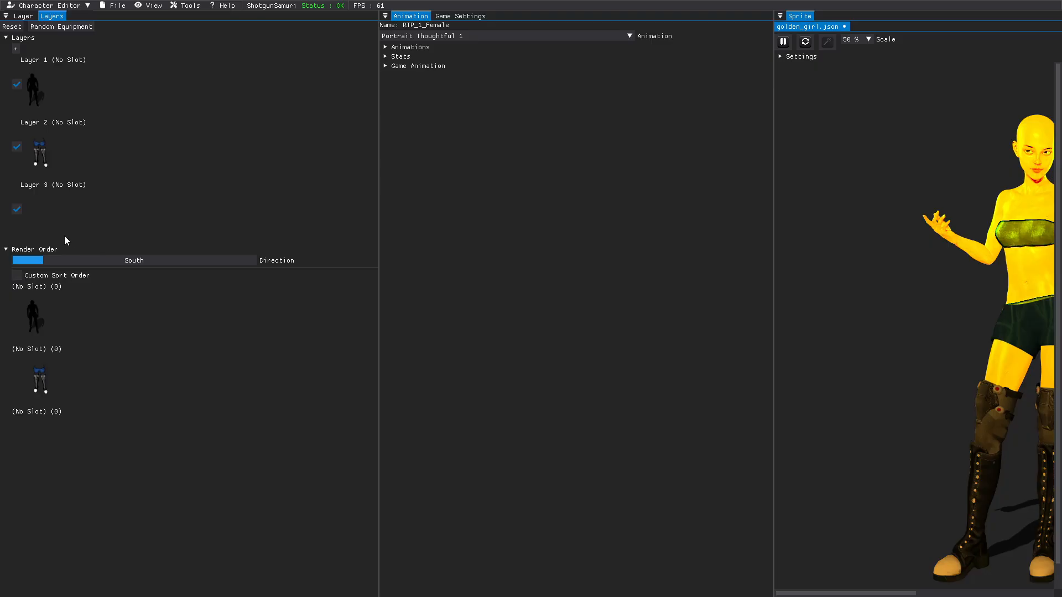
{"action": "left_click", "coordinate": [45, 220]}
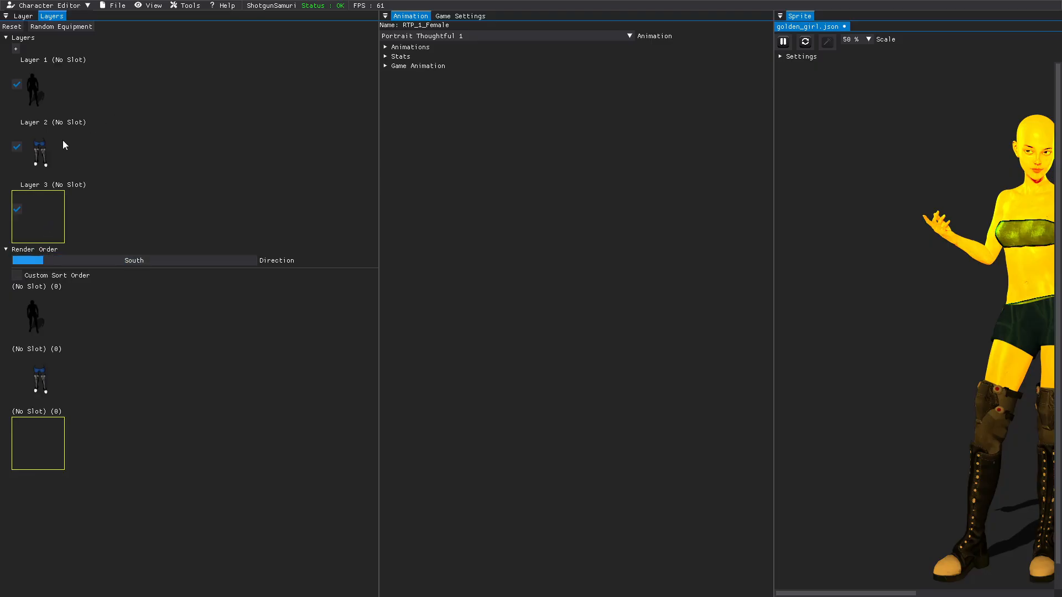
Equip the third layer with the hair model Hair(CyberCity_12_Female) and bring the whole character into view
{"action": "left_click", "coordinate": [25, 17]}
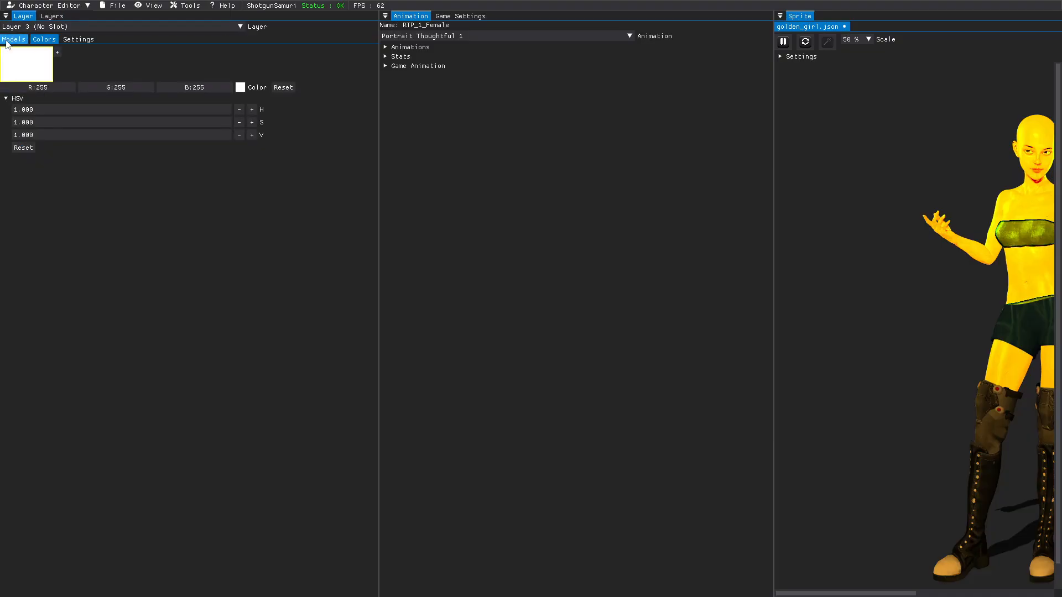
{"action": "left_click", "coordinate": [11, 40]}
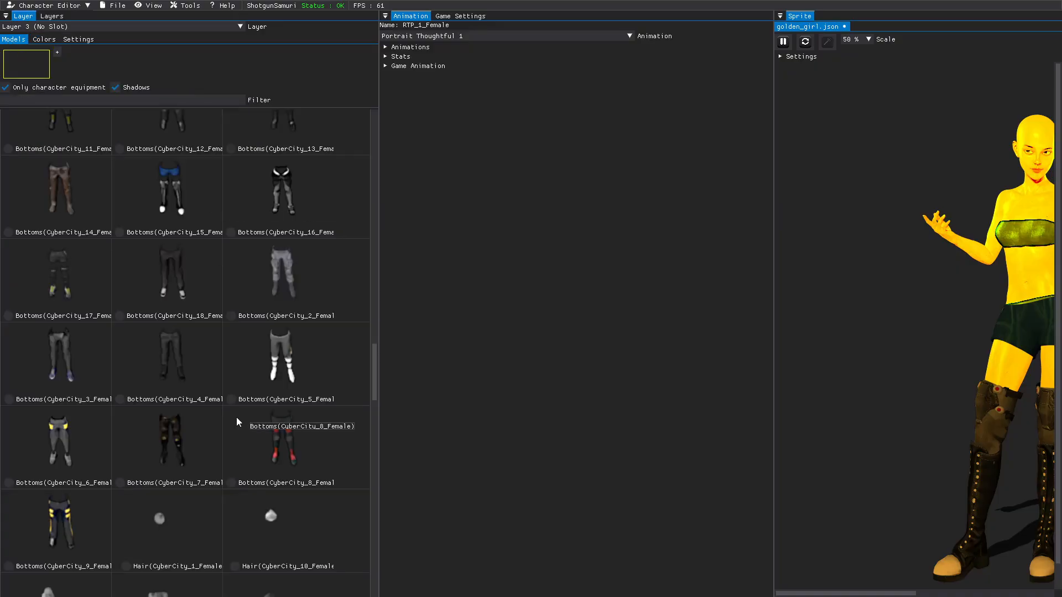
{"action": "scroll", "coordinate": [231, 428], "scroll_direction": "down", "scroll_amount": 2}
{"action": "scroll", "coordinate": [231, 427], "scroll_direction": "down", "scroll_amount": 1}
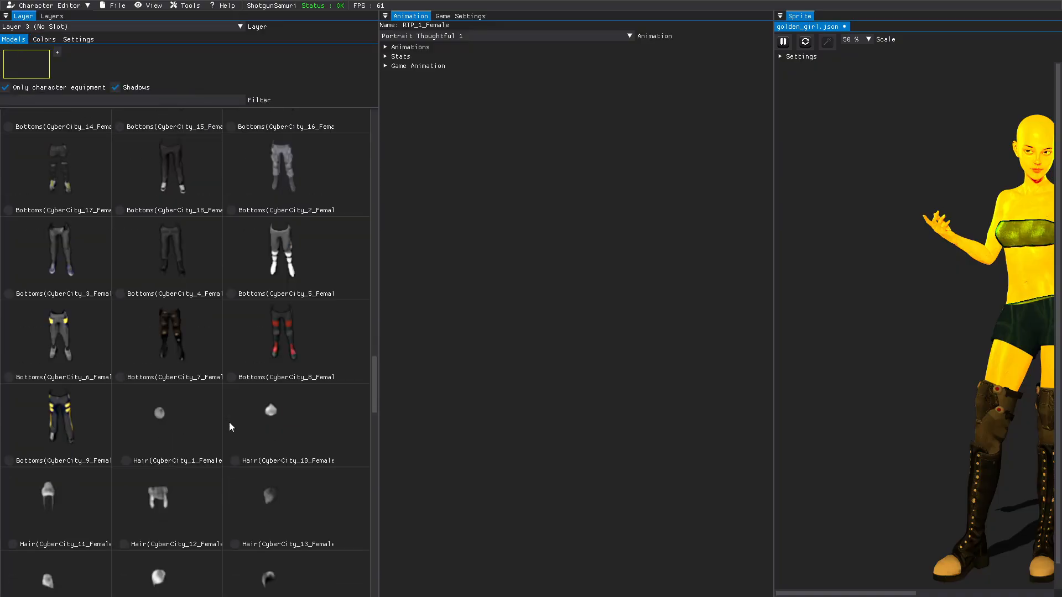
{"action": "left_click", "coordinate": [124, 545]}
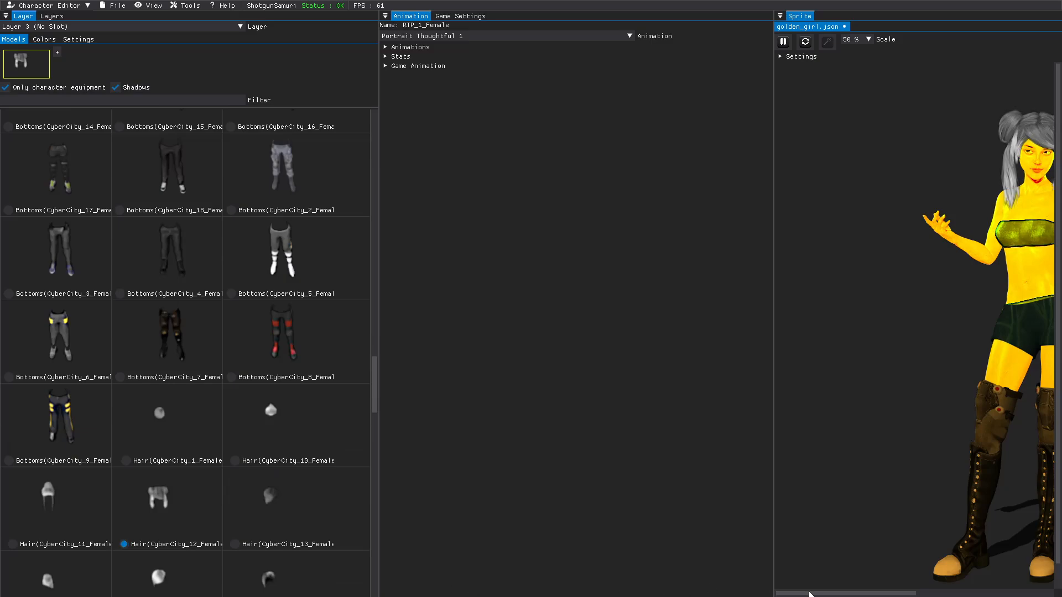
{"action": "left_click_drag", "start_coordinate": [821, 595], "coordinate": [853, 594]}
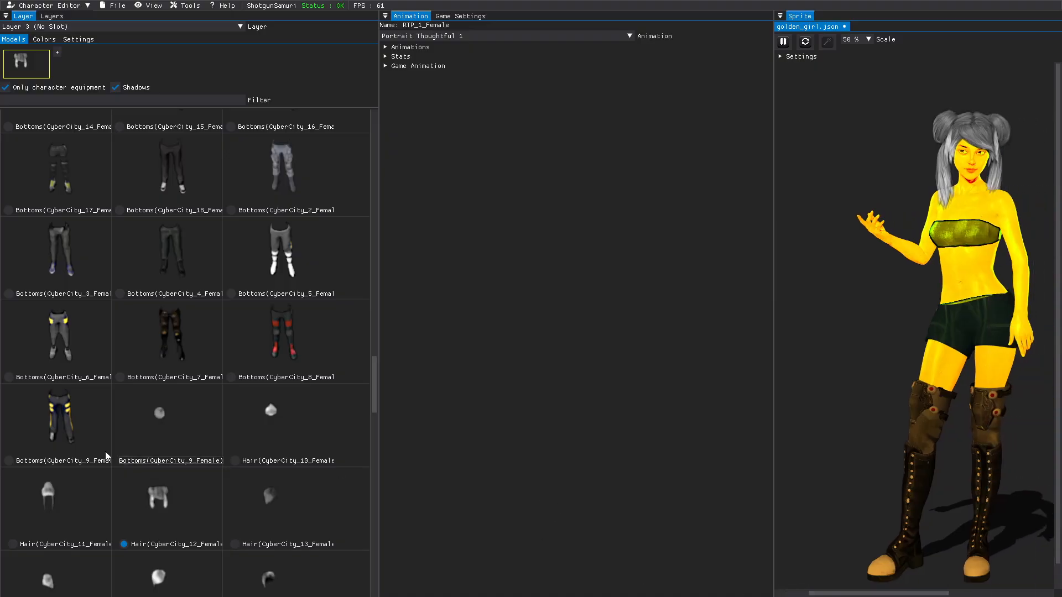
Compare Hair(CyberCity_11_Female) and Hair(CyberCity_13_Female) on the third layer, and switch it to Hair(CyberCity_10_Female)
{"action": "left_click", "coordinate": [12, 544]}
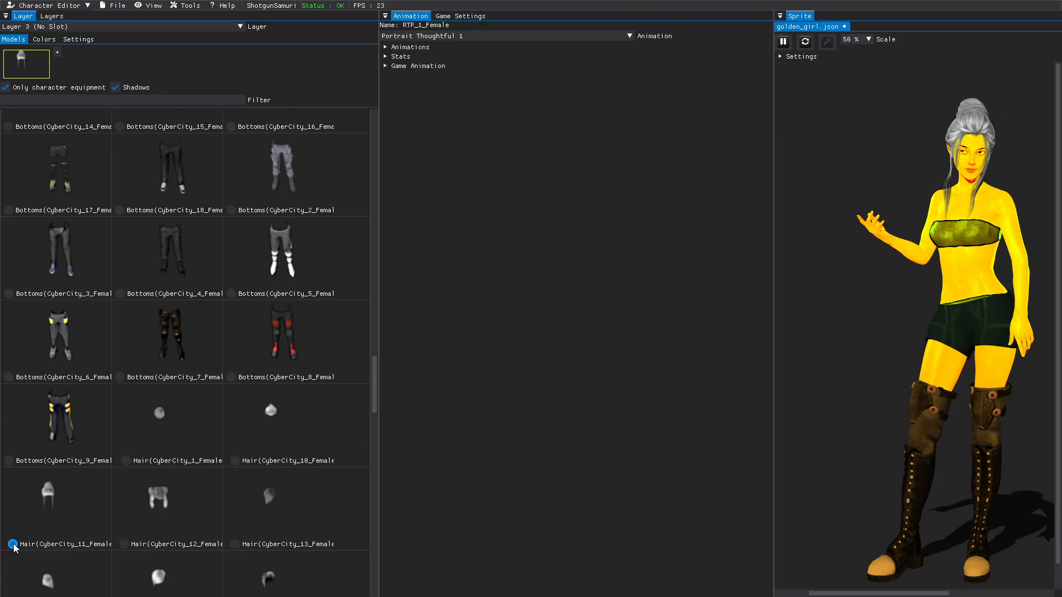
{"action": "left_click", "coordinate": [237, 545]}
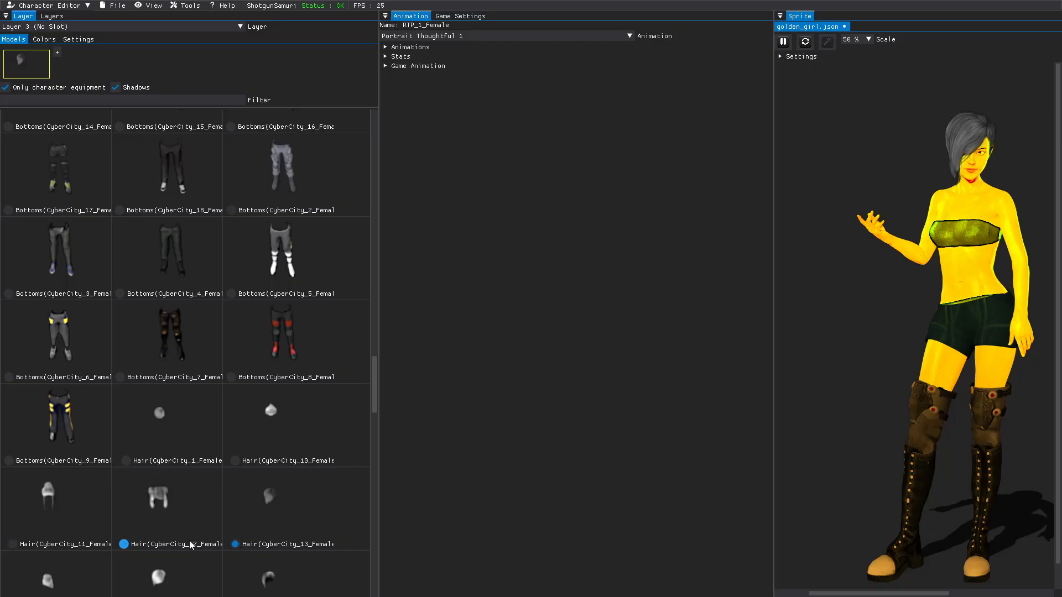
{"action": "left_click", "coordinate": [13, 544]}
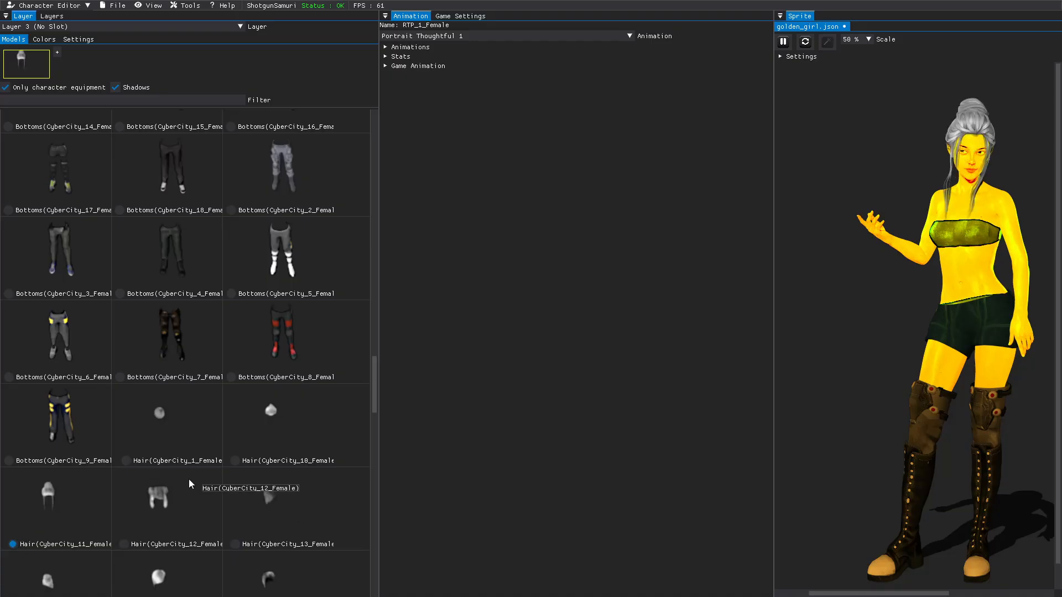
{"action": "left_click", "coordinate": [235, 464]}
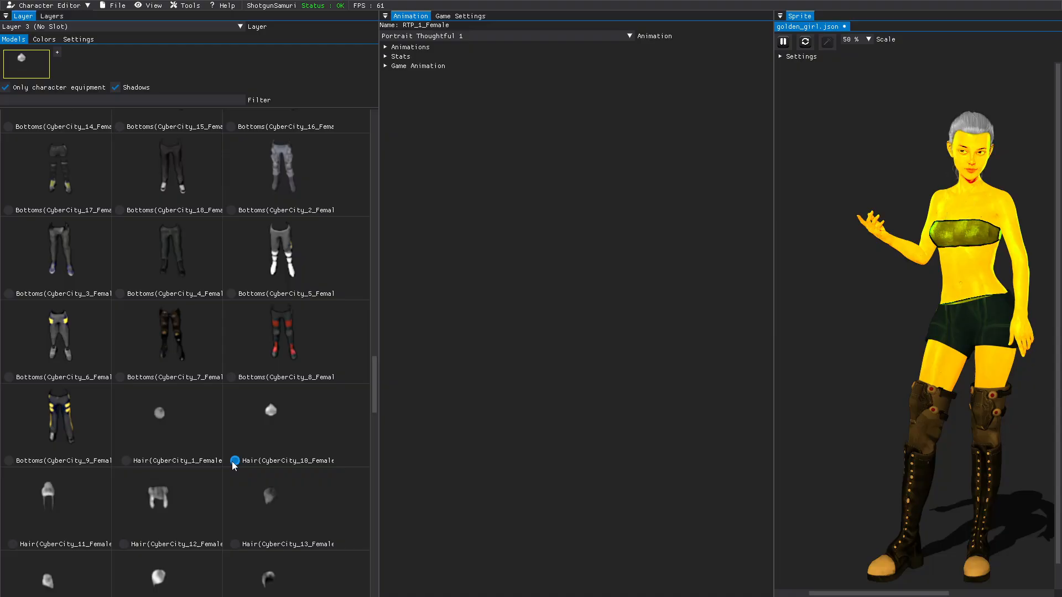
Compare Hair(CyberCity_1_Female) and Hair(CyberCity_6_Female) on the third layer, and equip it with Hair(CyberCity_11_Female)
{"action": "left_click", "coordinate": [126, 462]}
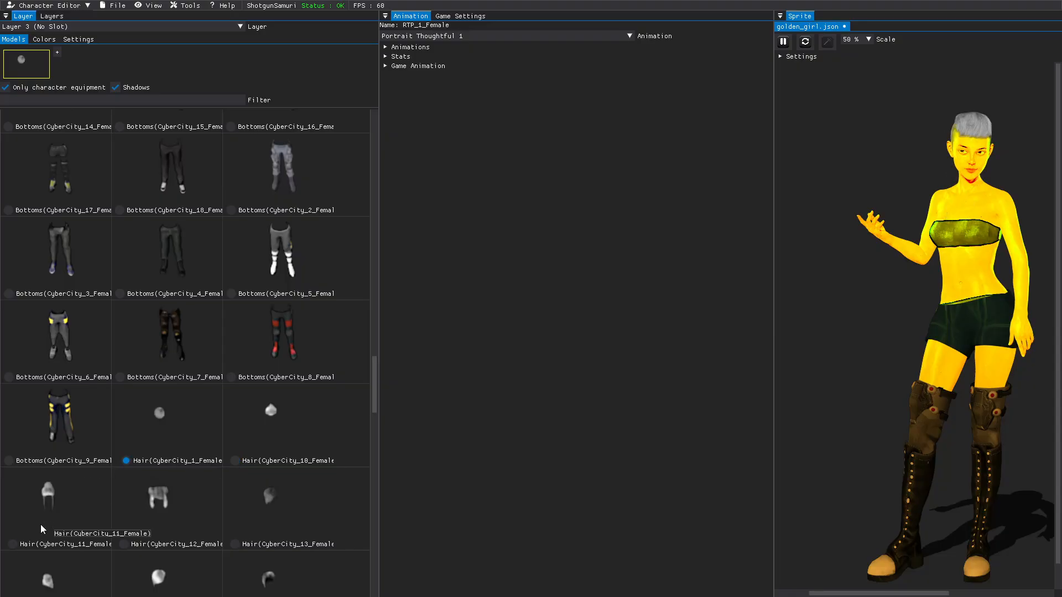
{"action": "left_click", "coordinate": [13, 545]}
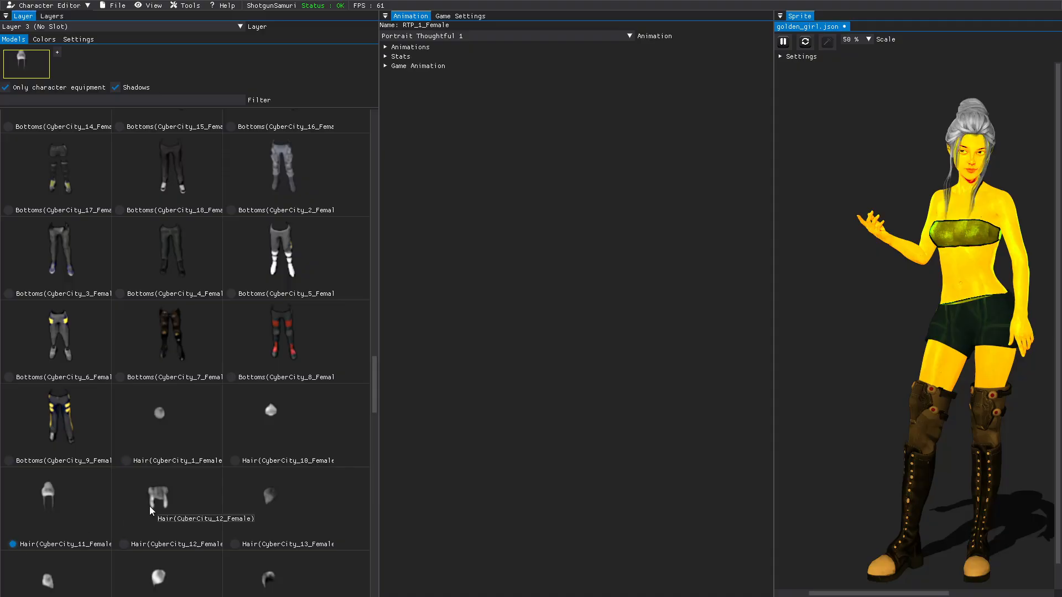
{"action": "scroll", "coordinate": [169, 494], "scroll_direction": "down", "scroll_amount": 3}
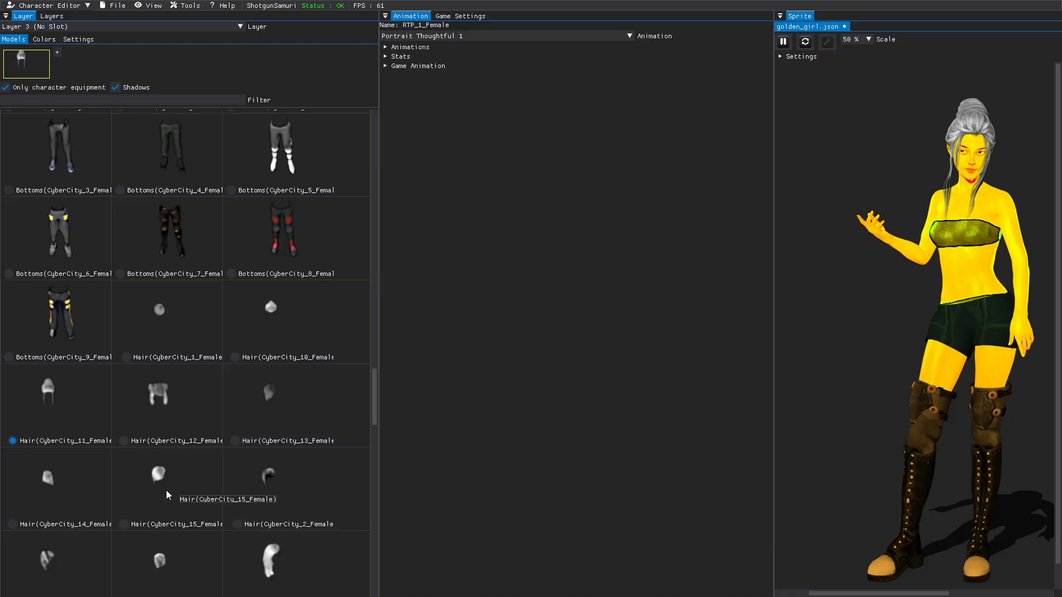
{"action": "scroll", "coordinate": [169, 494], "scroll_direction": "down", "scroll_amount": 3}
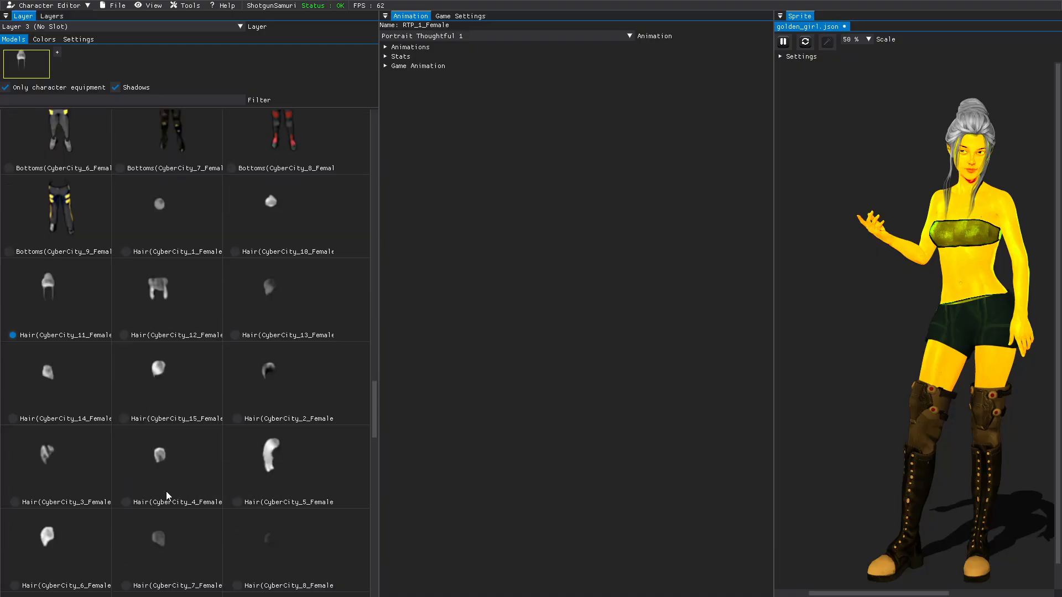
{"action": "left_click", "coordinate": [15, 586]}
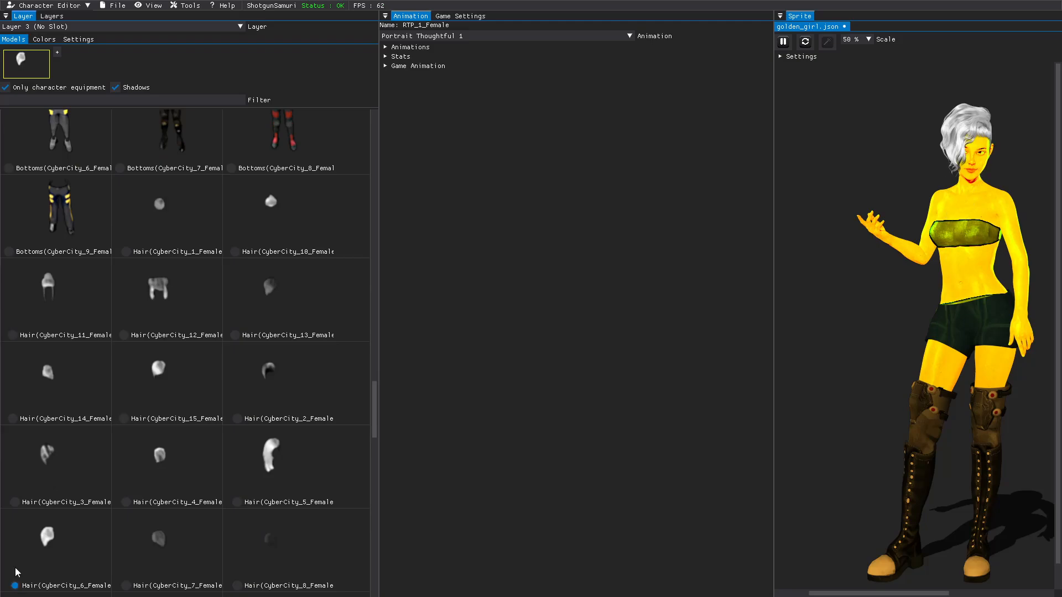
{"action": "left_click", "coordinate": [18, 335]}
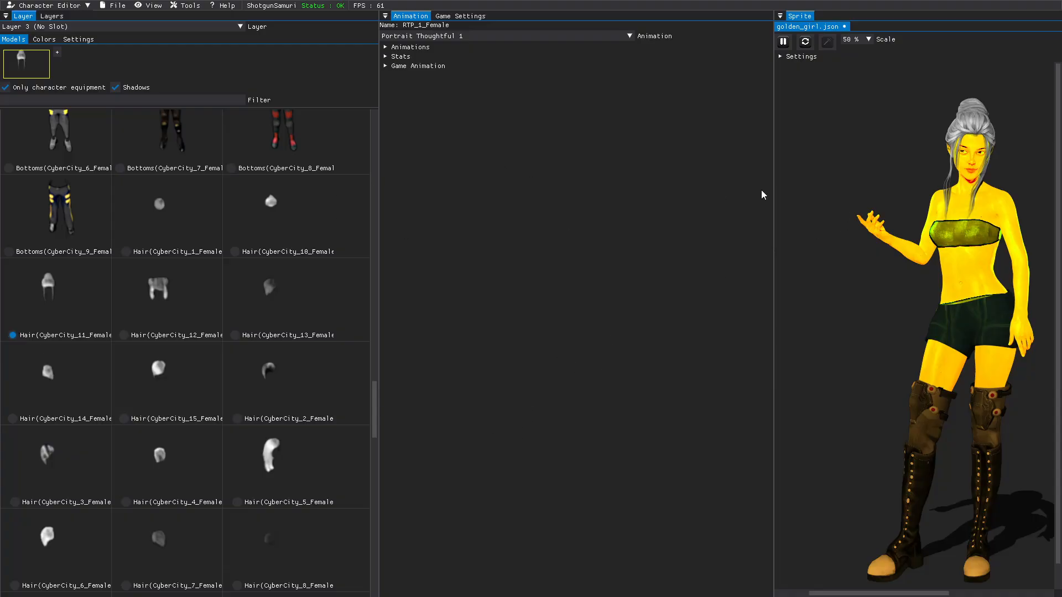
Color the third layer's hair purple (#8F56E1) and save the character
{"action": "left_click", "coordinate": [44, 39]}
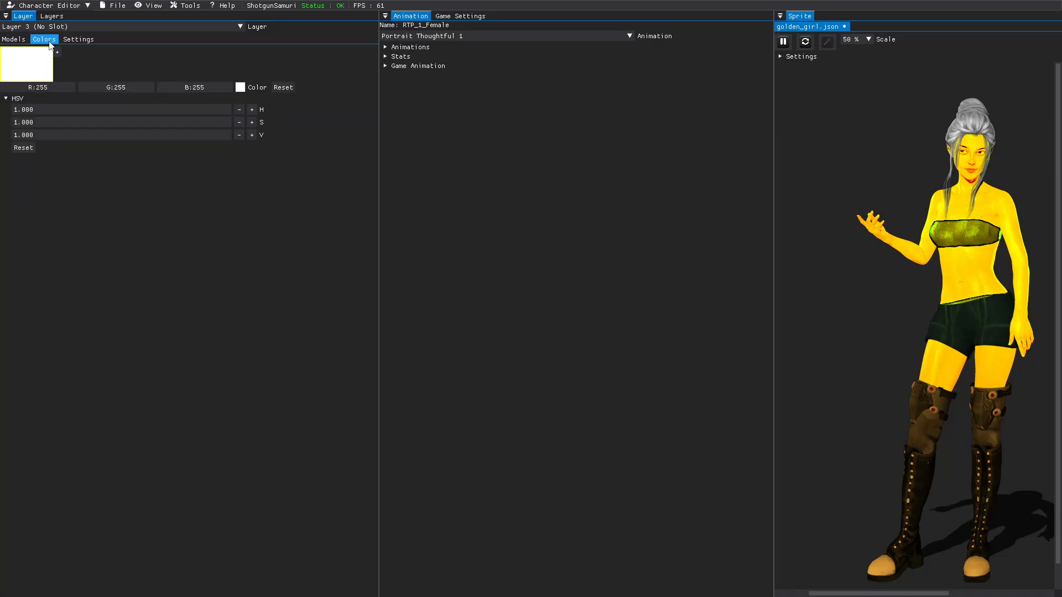
{"action": "left_click", "coordinate": [241, 88]}
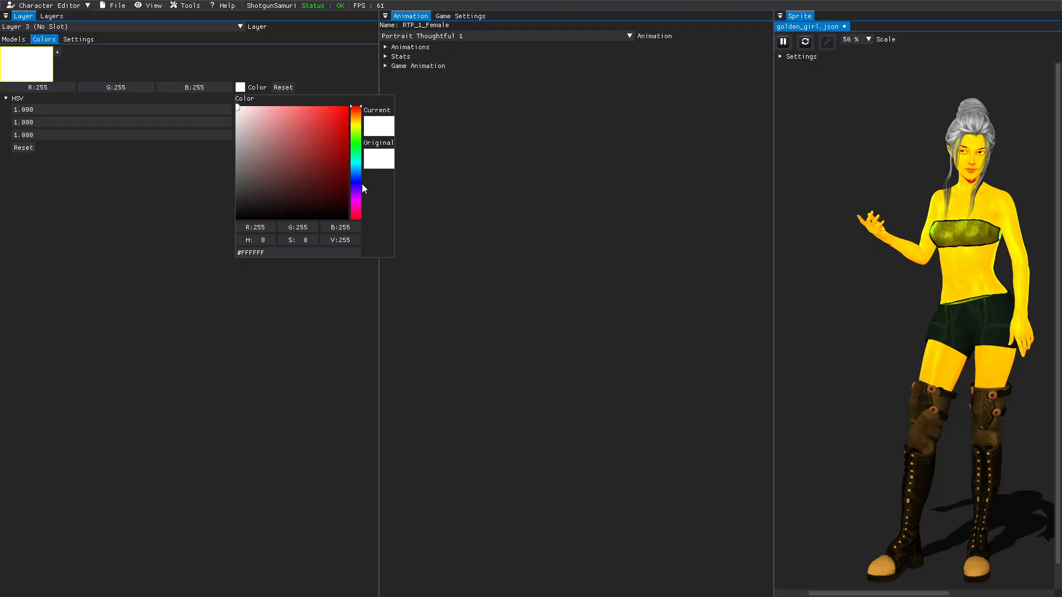
{"action": "left_click", "coordinate": [353, 182]}
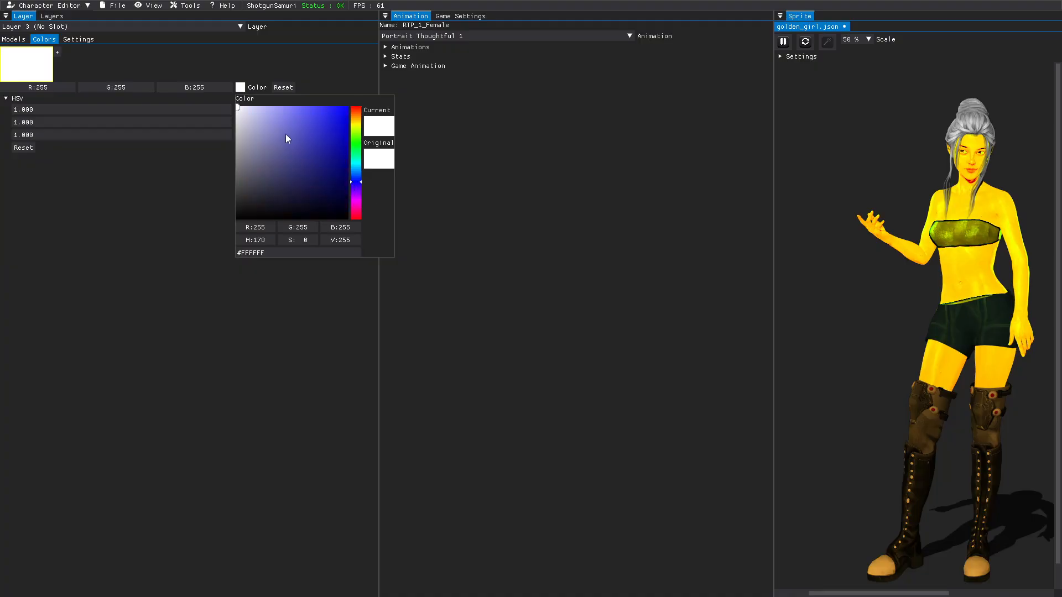
{"action": "left_click_drag", "start_coordinate": [287, 131], "coordinate": [284, 125]}
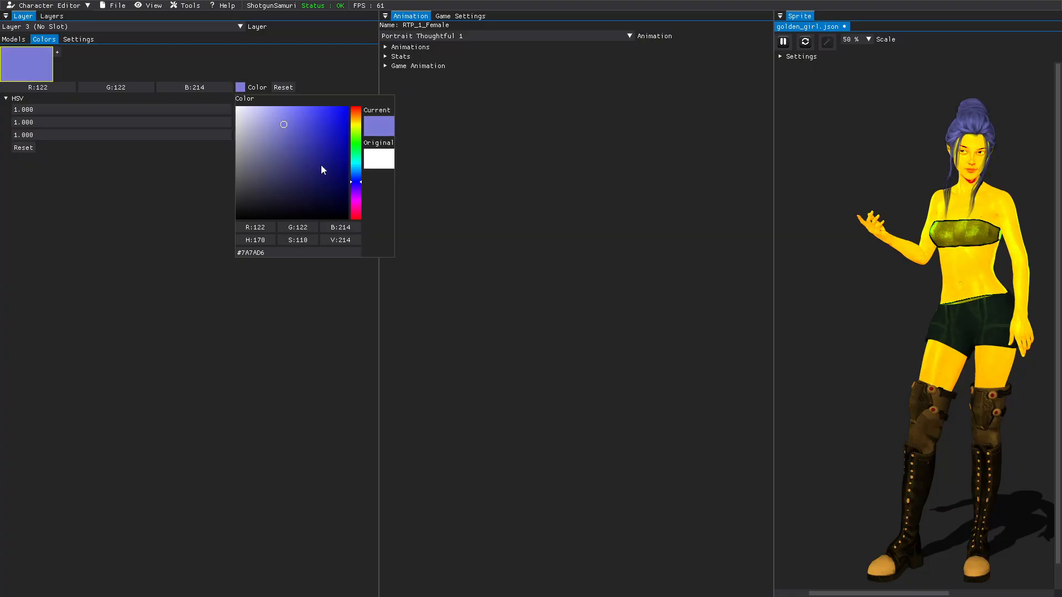
{"action": "left_click", "coordinate": [355, 190]}
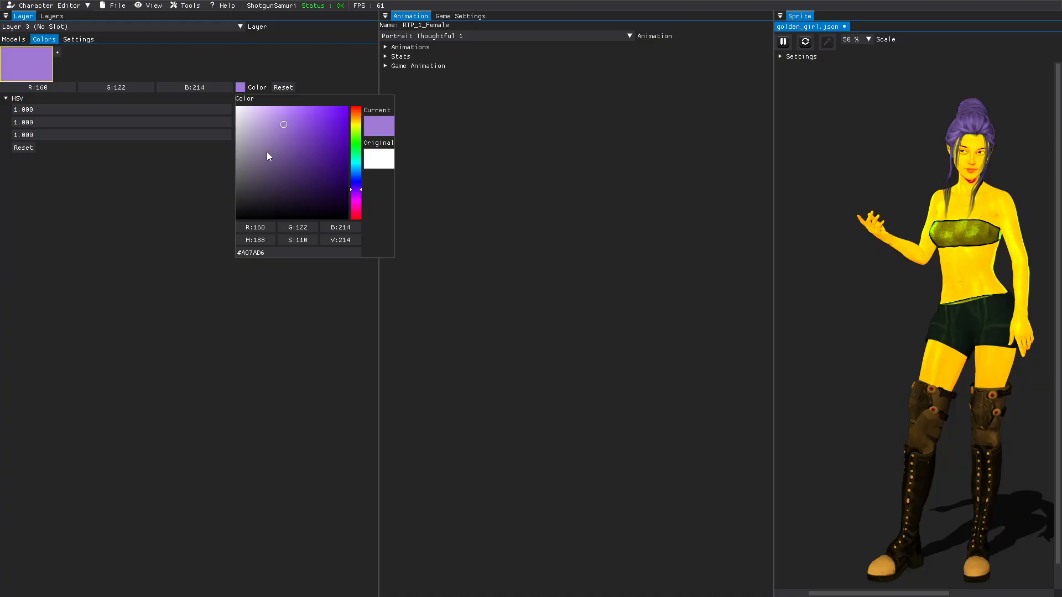
{"action": "mouse_move", "coordinate": [290, 123]}
{"action": "left_mouse_down"}
{"action": "mouse_move", "coordinate": [270, 136]}
{"action": "mouse_move", "coordinate": [312, 124]}
{"action": "mouse_move", "coordinate": [303, 120]}
{"action": "left_mouse_up"}
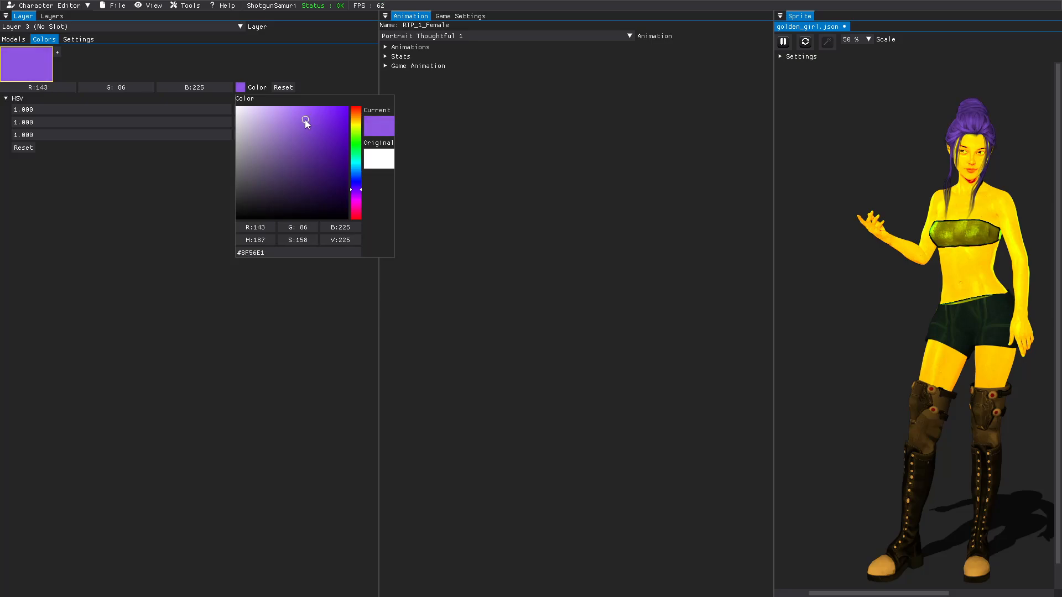
{"action": "left_click", "coordinate": [276, 356]}
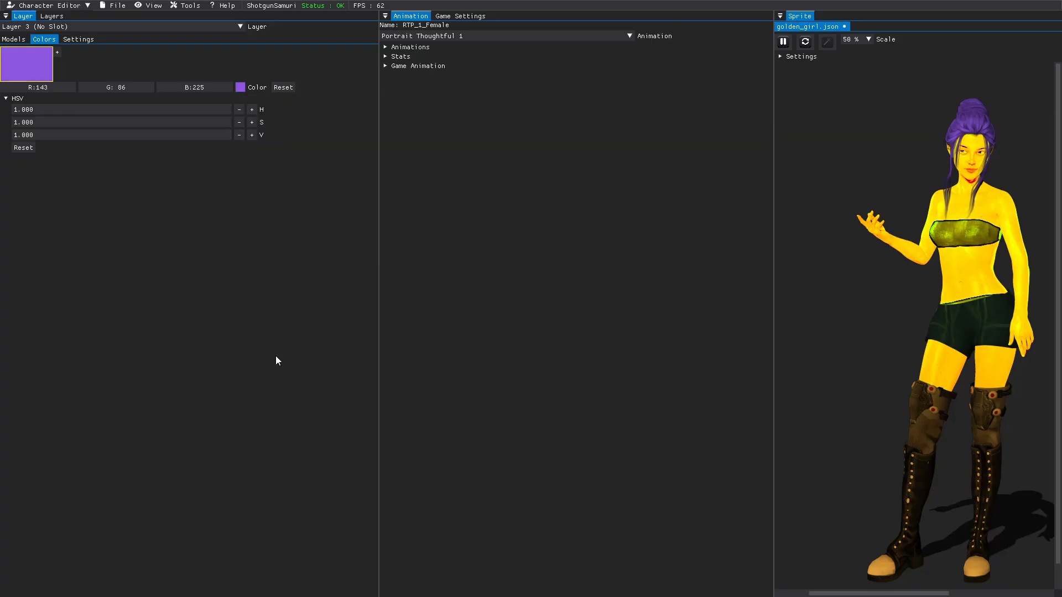
{"action": "left_click", "coordinate": [114, 6]}
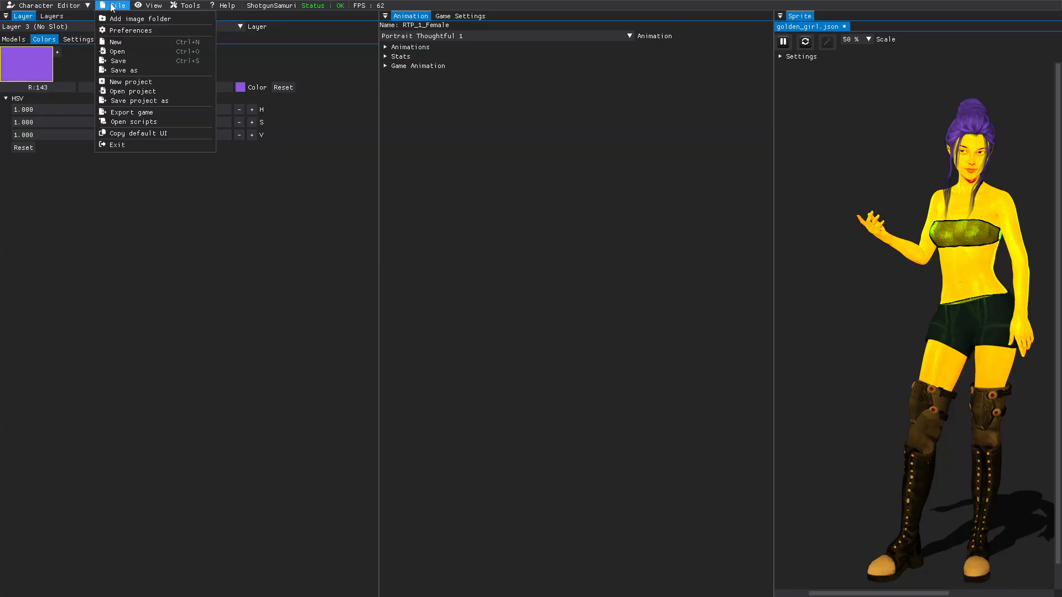
{"action": "left_click", "coordinate": [118, 61]}
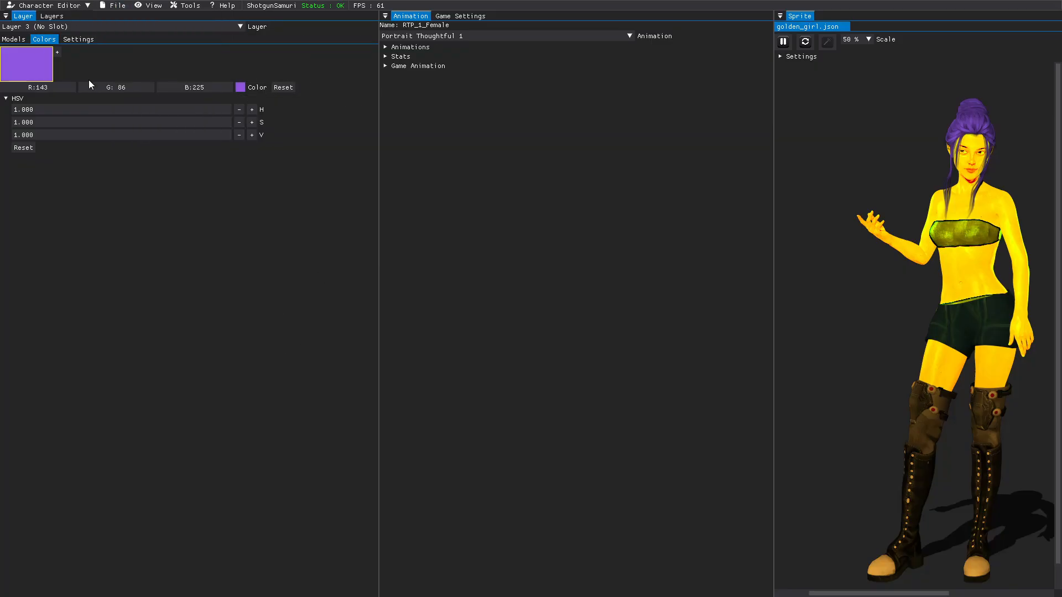
Switch to the Level Editor and set placement to the Objects layer in Add Unit mode
{"action": "left_click", "coordinate": [87, 5]}
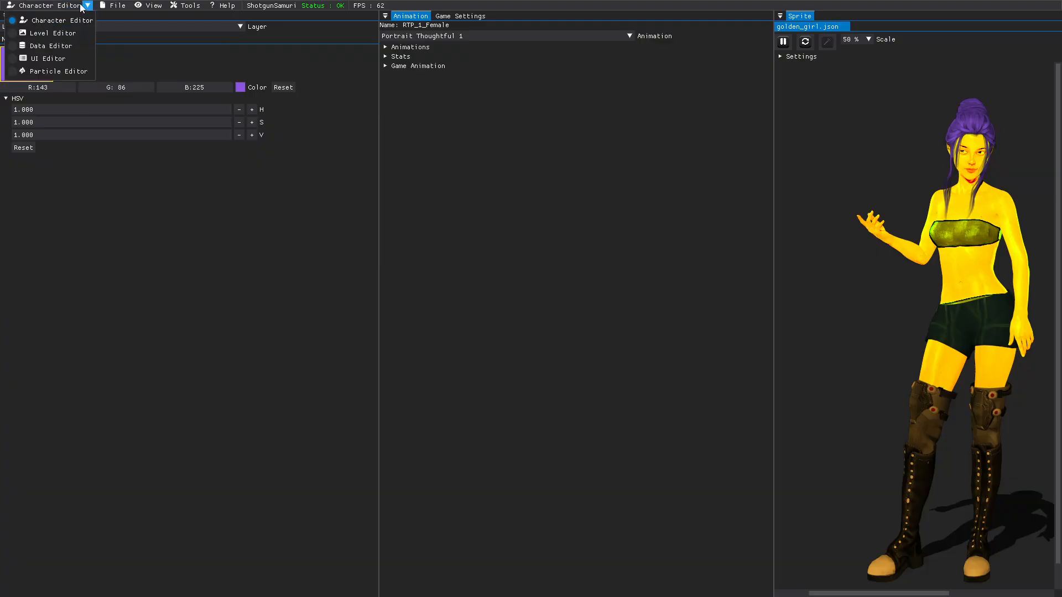
{"action": "left_click", "coordinate": [10, 36]}
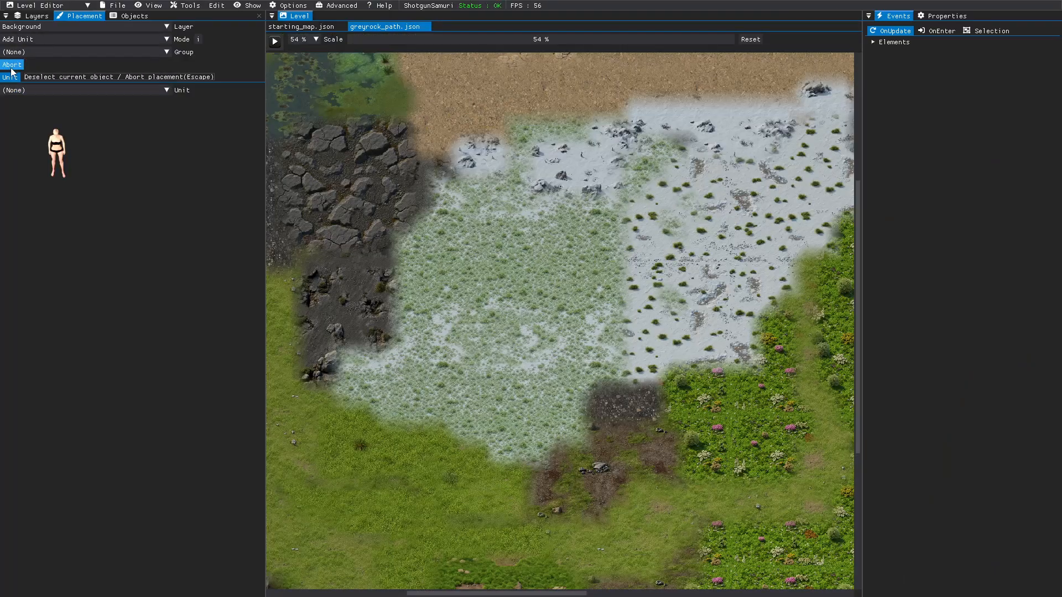
{"action": "left_click", "coordinate": [48, 29]}
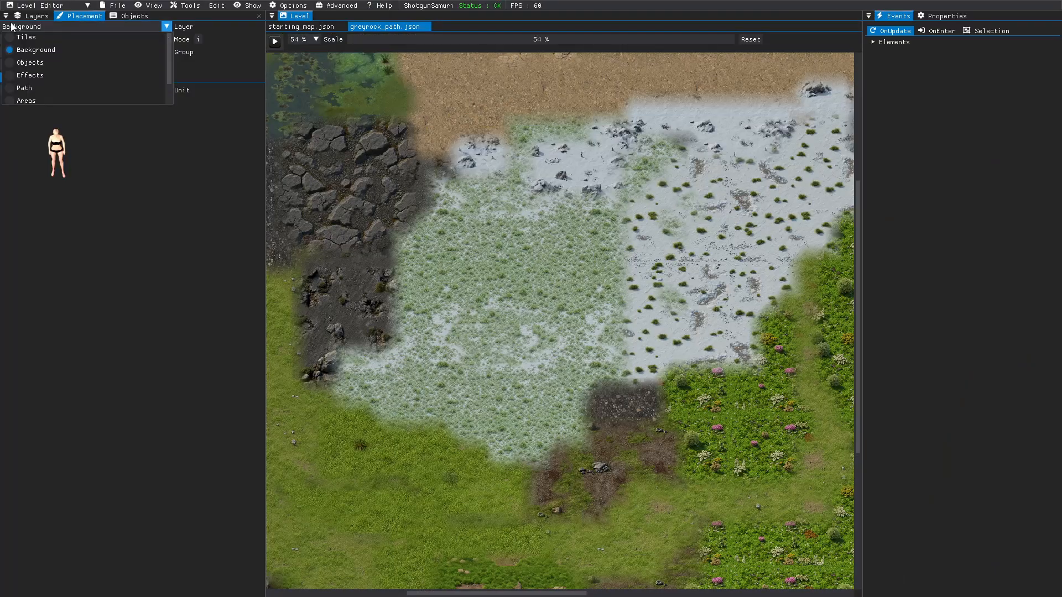
{"action": "left_click", "coordinate": [13, 65]}
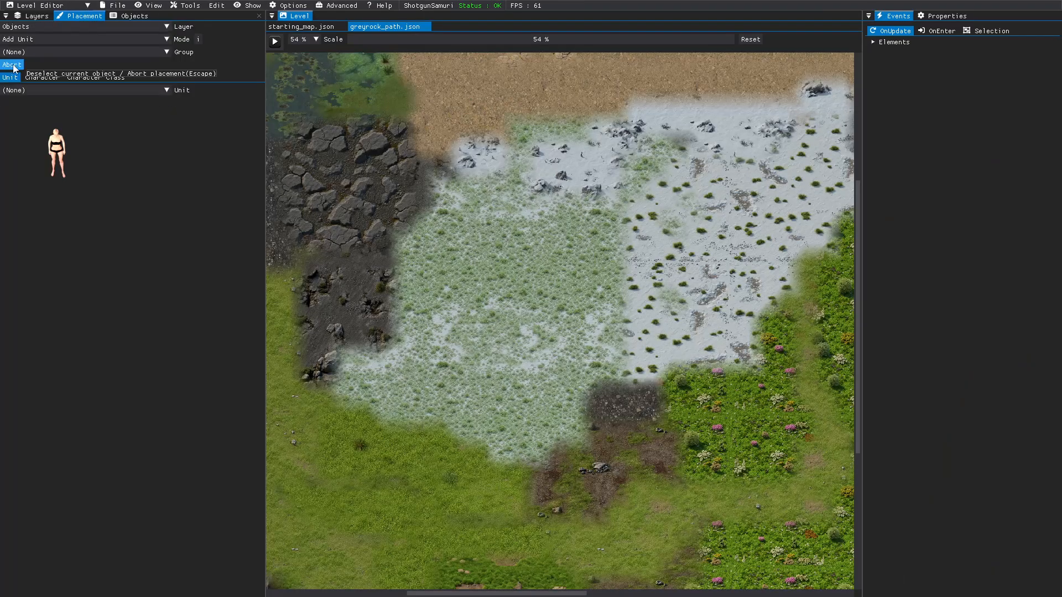
{"action": "left_click", "coordinate": [85, 38]}
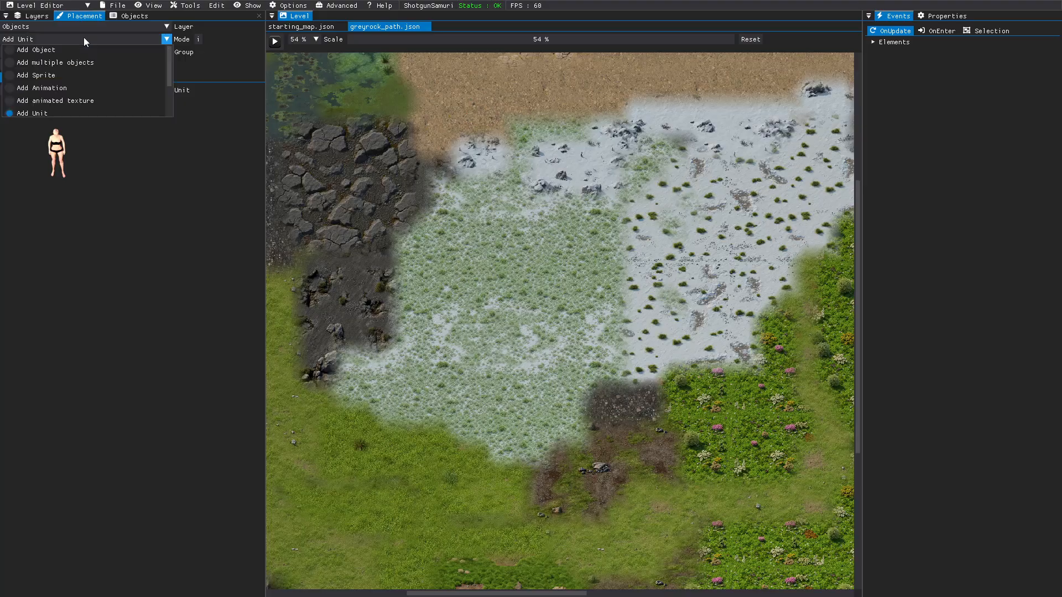
{"action": "left_click", "coordinate": [8, 51]}
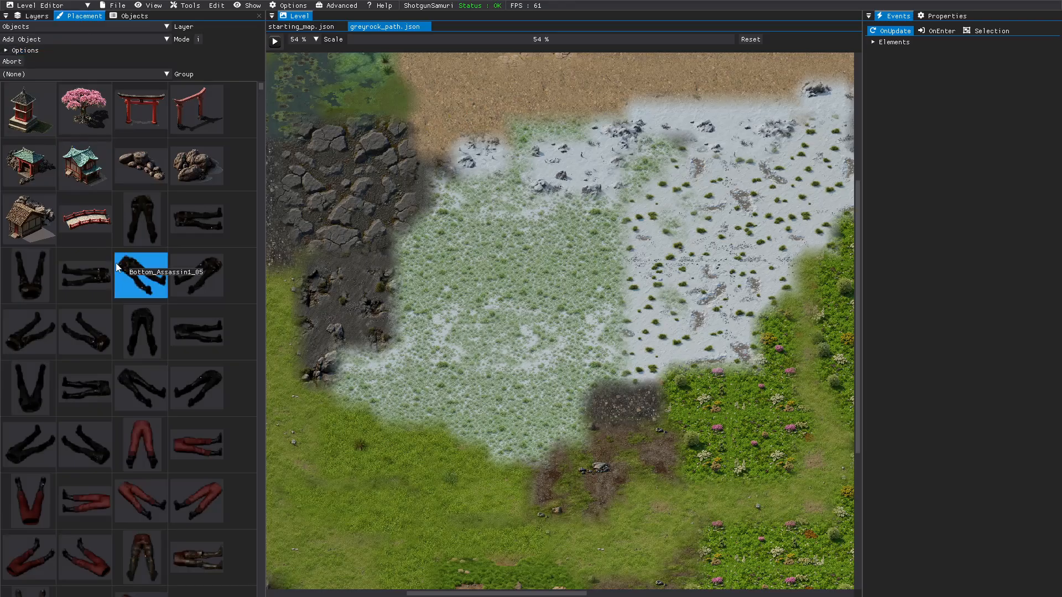
{"action": "left_click", "coordinate": [75, 40]}
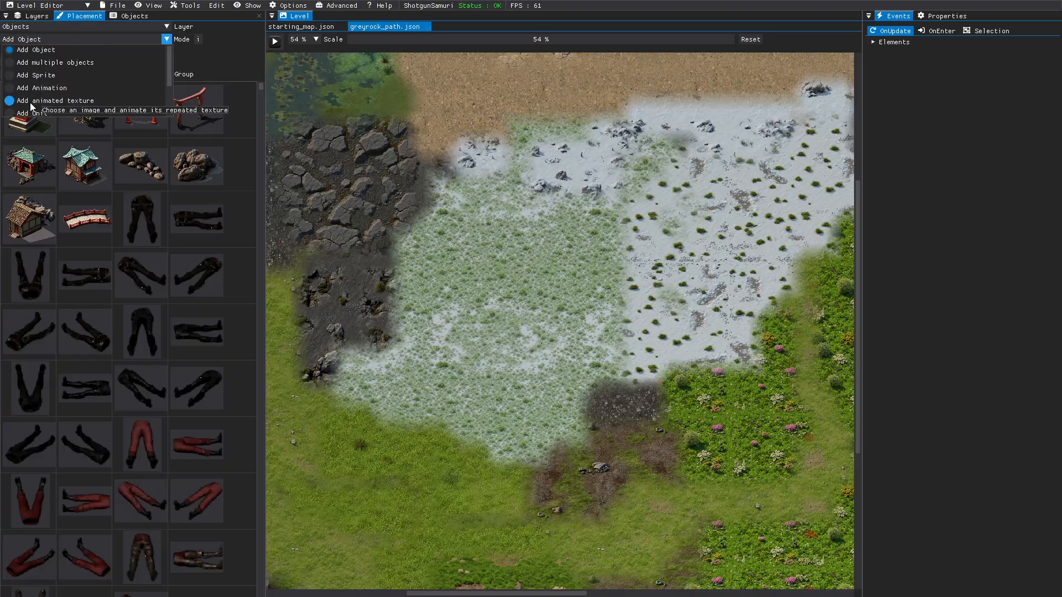
{"action": "left_click", "coordinate": [10, 114]}
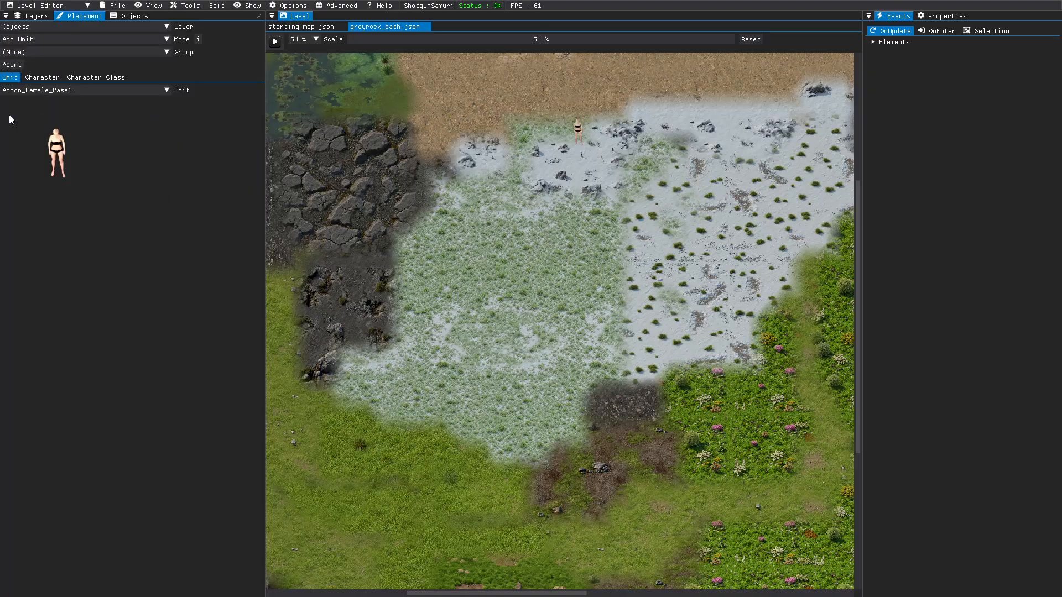
Browse the list of units available for placement in the level
{"action": "left_click", "coordinate": [161, 91]}
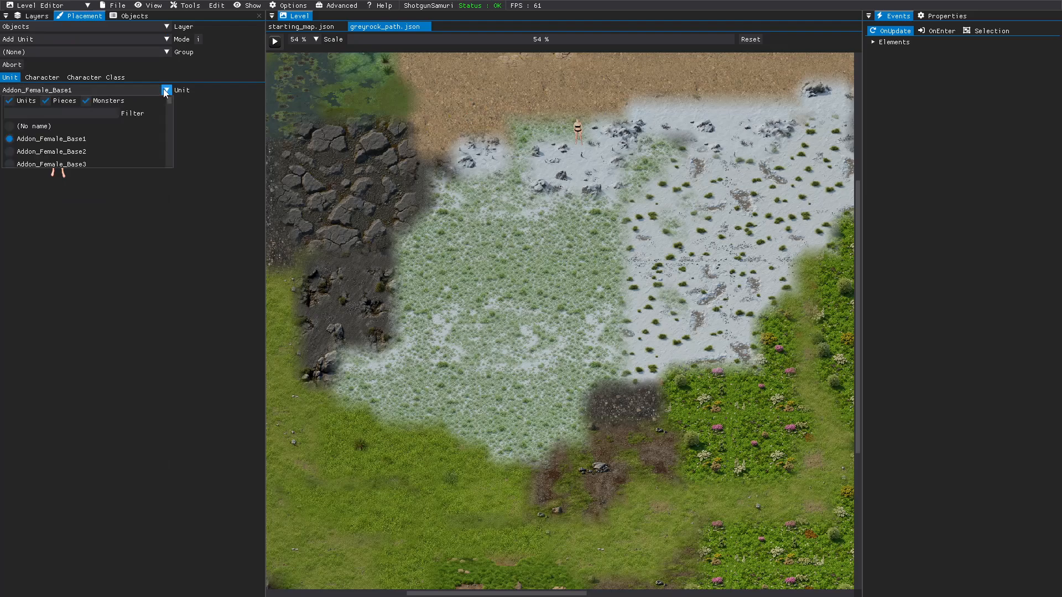
{"action": "scroll", "coordinate": [87, 135], "scroll_direction": "down", "scroll_amount": 10}
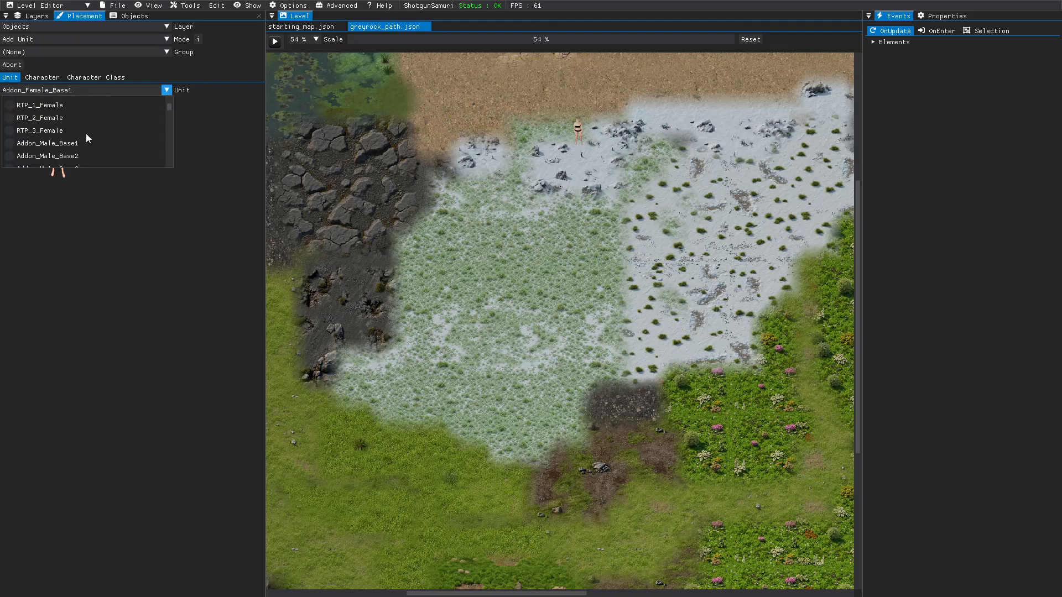
{"action": "scroll", "coordinate": [86, 139], "scroll_direction": "down", "scroll_amount": 10}
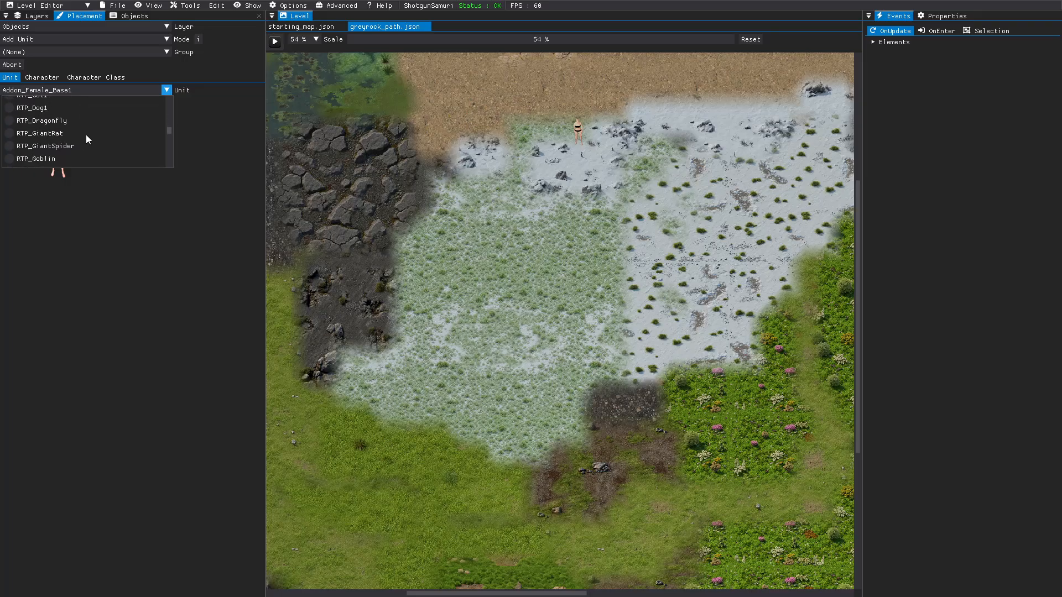
{"action": "scroll", "coordinate": [86, 135], "scroll_direction": "down", "scroll_amount": 10}
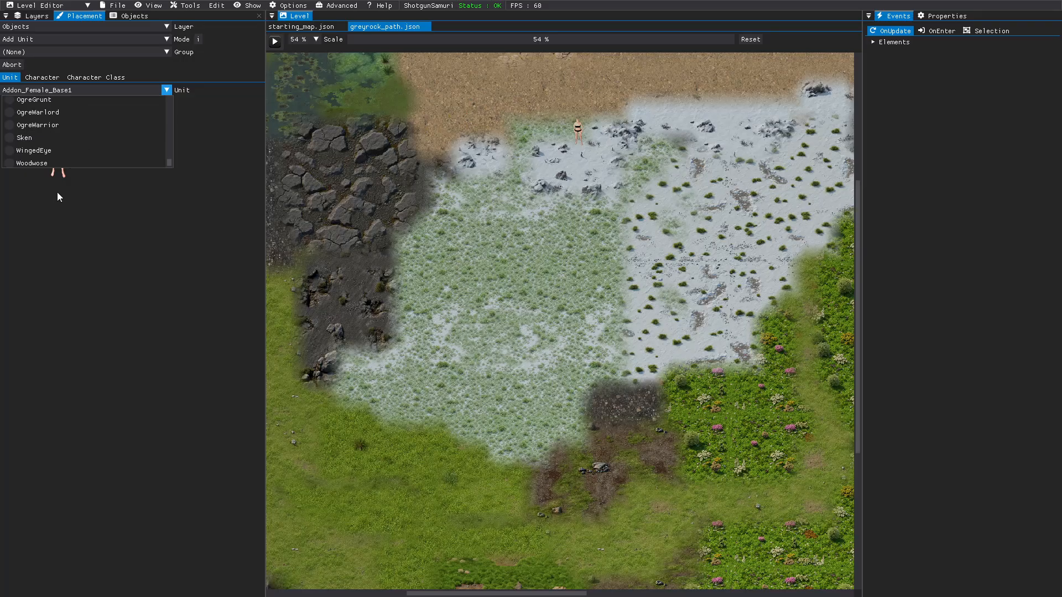
{"action": "scroll", "coordinate": [31, 142], "scroll_direction": "up", "scroll_amount": 10}
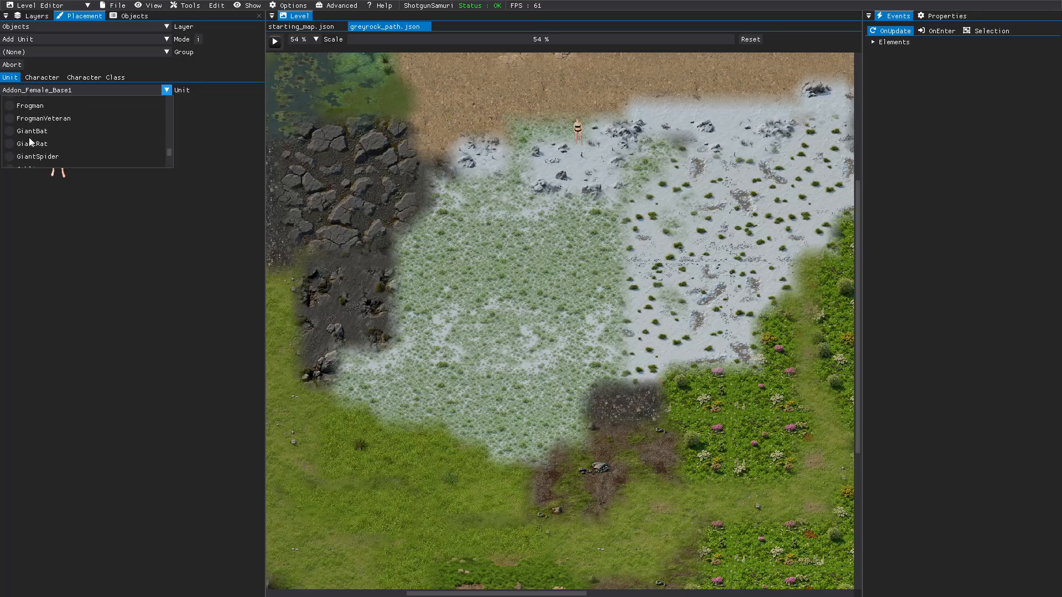
{"action": "left_click", "coordinate": [101, 248]}
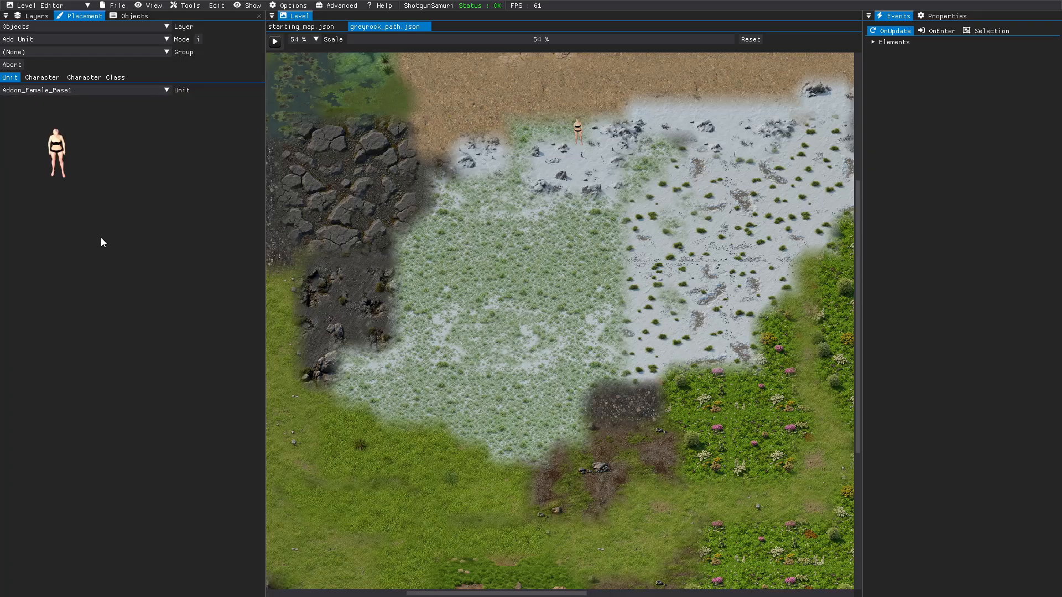
Save the level and switch to the Data Editor
{"action": "left_click", "coordinate": [117, 6]}
{"action": "left_click", "coordinate": [115, 61]}
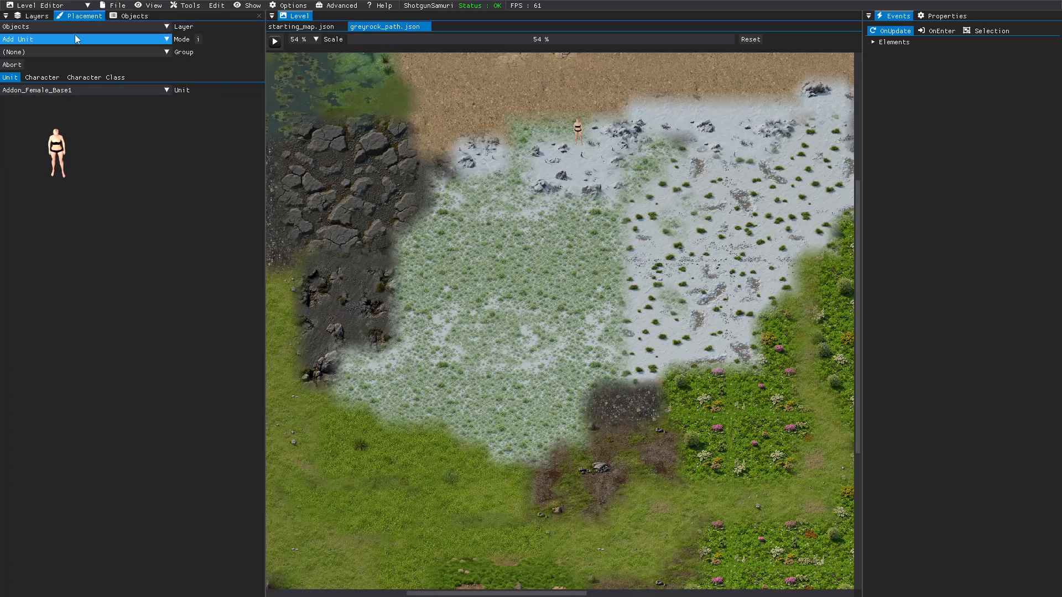
{"action": "left_click", "coordinate": [76, 7]}
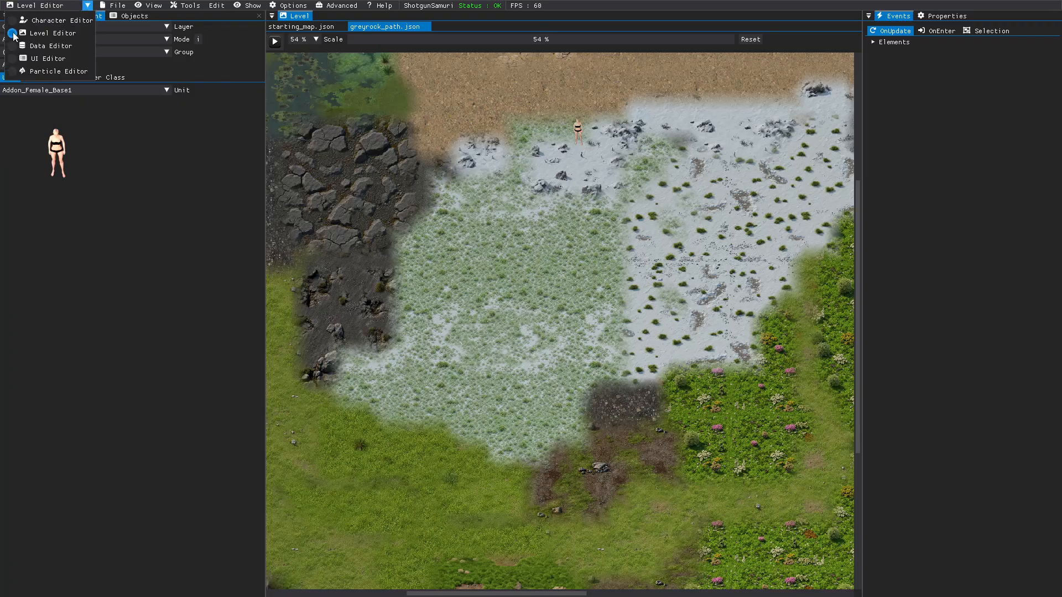
{"action": "left_click", "coordinate": [14, 51]}
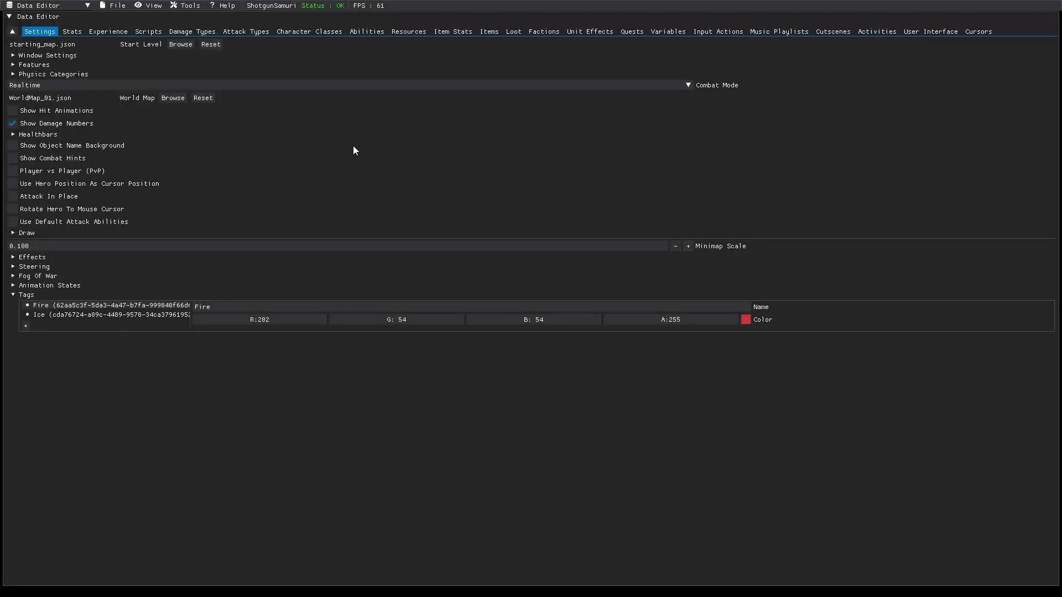
Add a new character class after Golden_bot and open its properties
{"action": "left_click", "coordinate": [305, 33]}
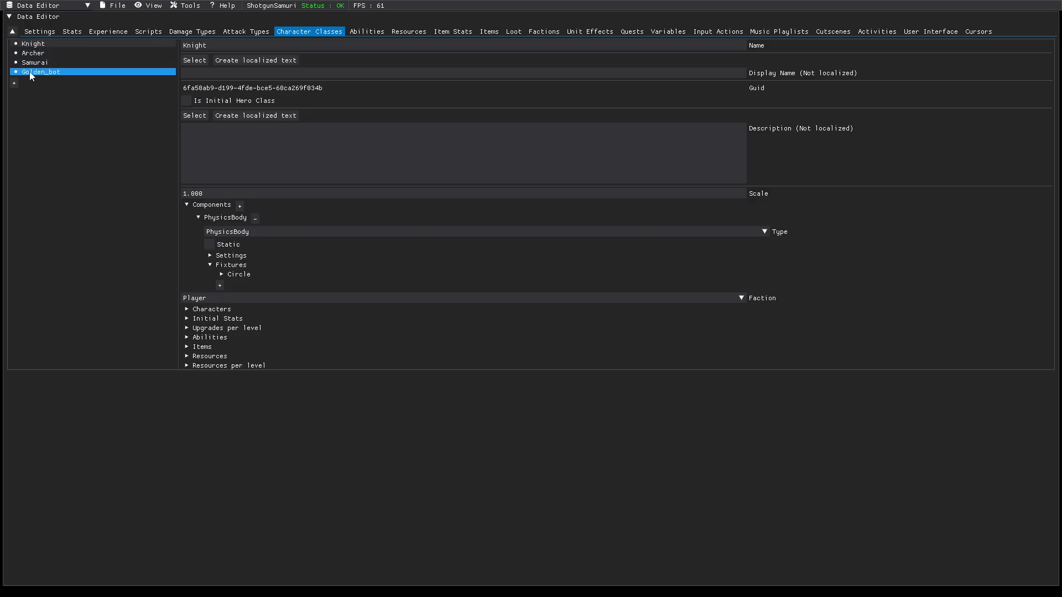
{"action": "left_click", "coordinate": [14, 84]}
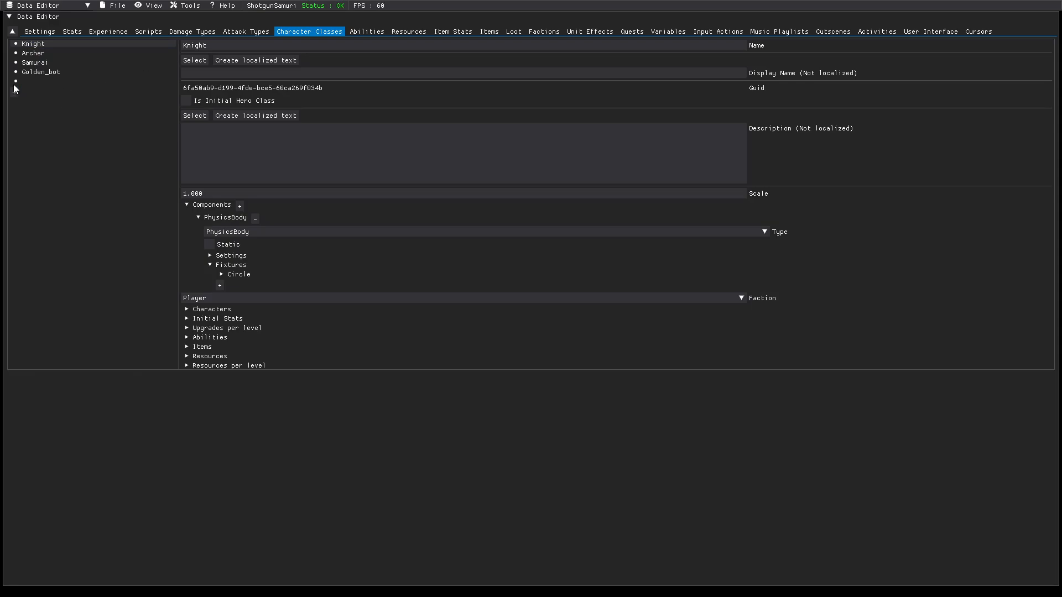
{"action": "left_click", "coordinate": [14, 82]}
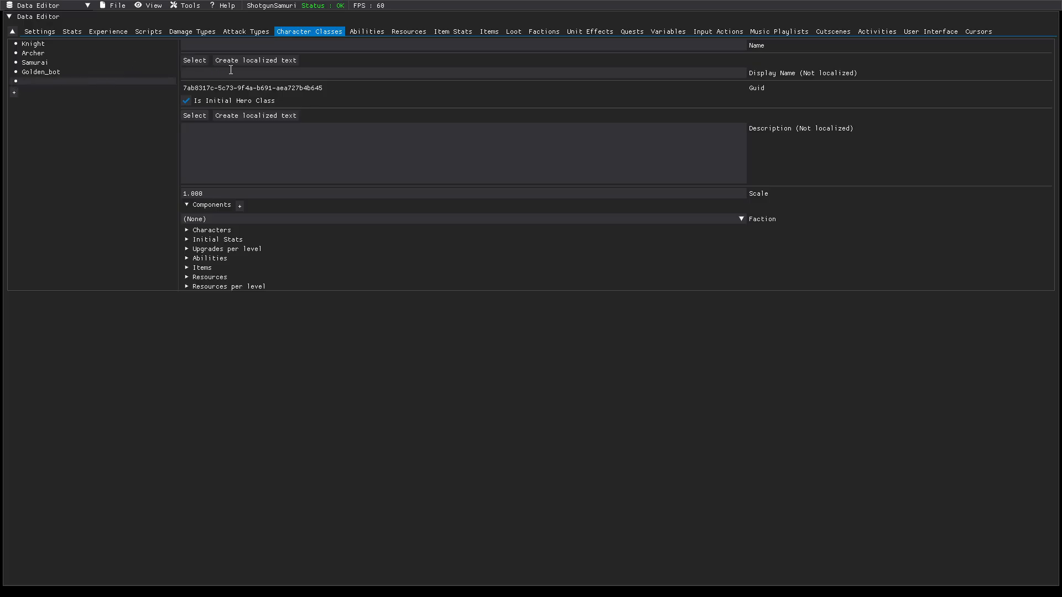
Enter Golden Mystic as the new class's display name and golden_girl as its name
{"action": "left_click", "coordinate": [404, 73]}
{"action": "type", "text": "Golden"}
{"action": "type", "text": " Myst"}
{"action": "type", "text": "golden"}
{"action": "type", "text": "_girl"}
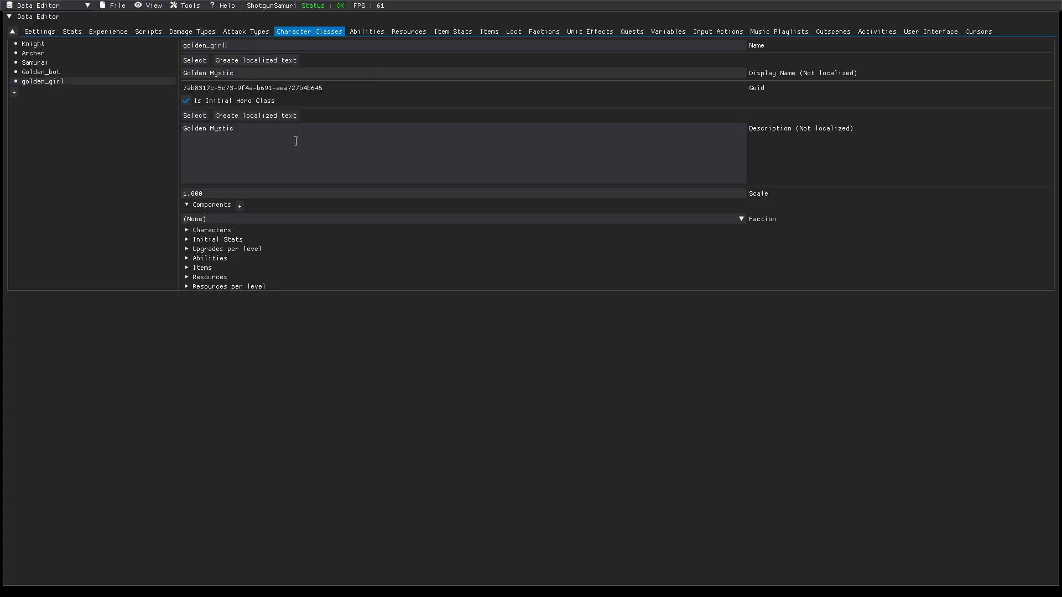
Extend the class's description to read "Golden Mystics are full of knowlledge and help you in the game."
{"action": "left_click", "coordinate": [244, 131]}
{"action": "type", "text": "s ar"}
{"action": "type", "text": "e fl"}
{"action": "type", "text": "ll of "}
{"action": "type", "text": "kn"}
{"action": "type", "text": "owlledg"}
{"action": "type", "text": "e and help you in the game."}
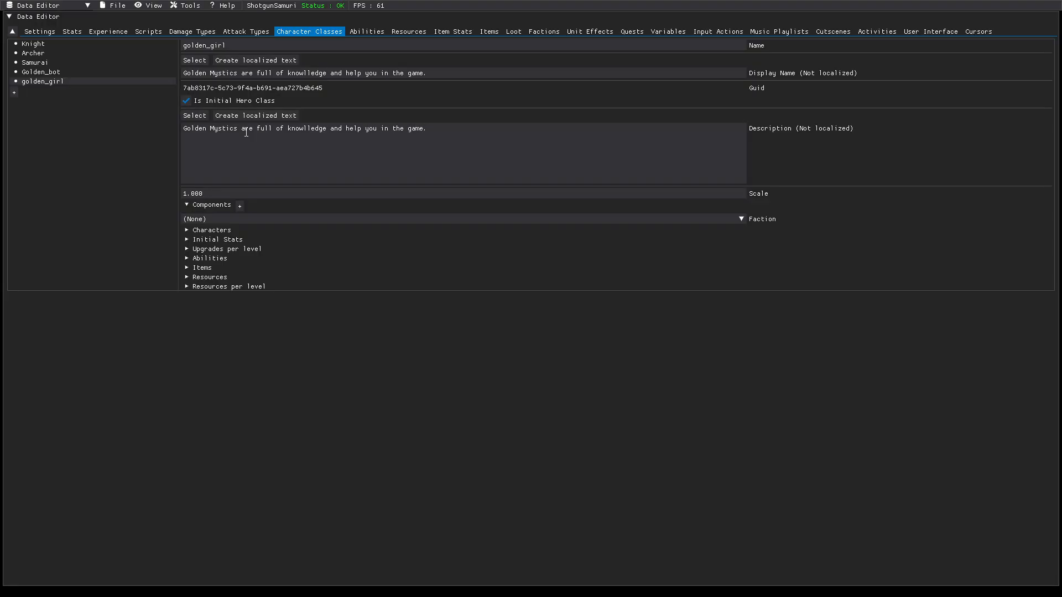
Add a character entry to the golden_girl class and assign the golden_girl character to it
{"action": "left_click", "coordinate": [224, 218]}
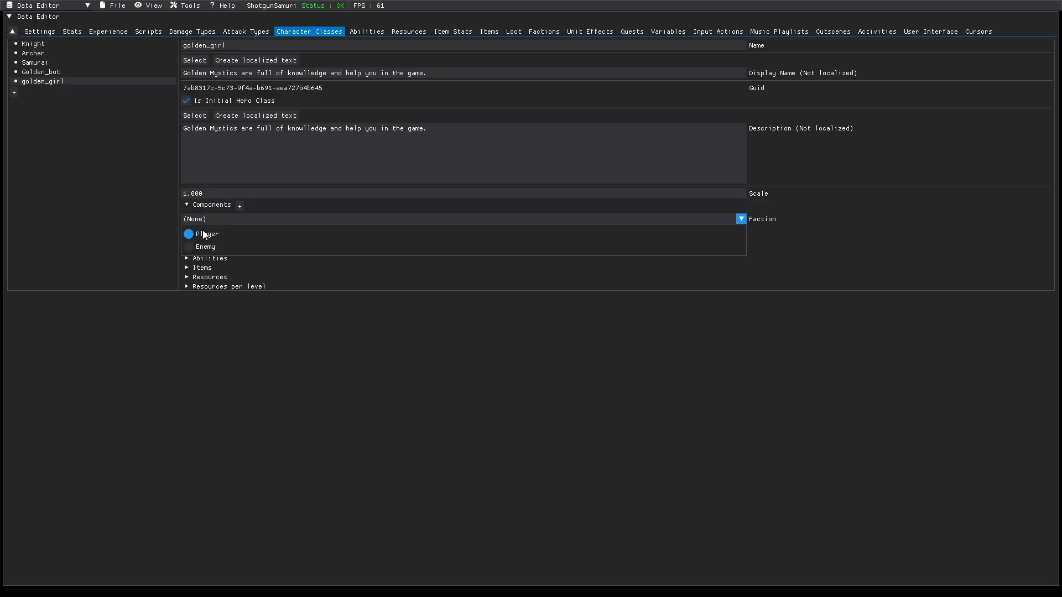
{"action": "left_click", "coordinate": [221, 377]}
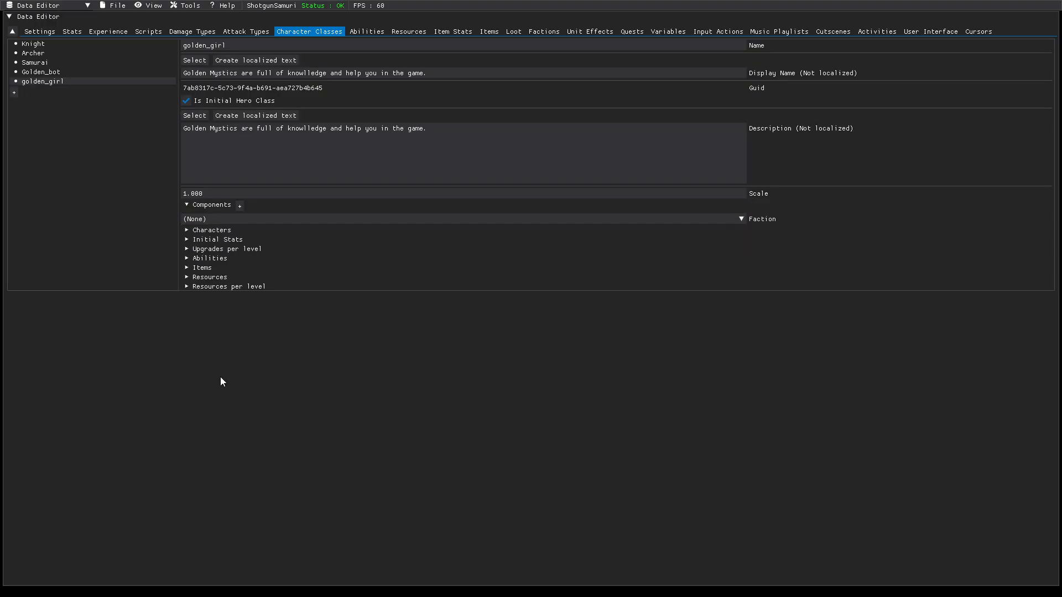
{"action": "left_click", "coordinate": [187, 231]}
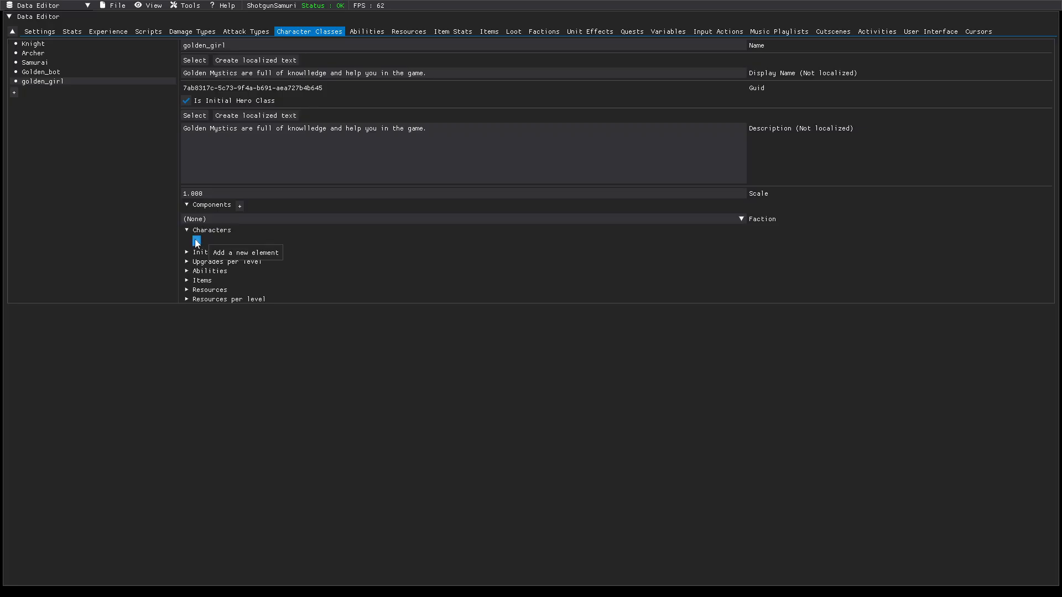
{"action": "left_click", "coordinate": [196, 242]}
{"action": "left_click", "coordinate": [235, 240]}
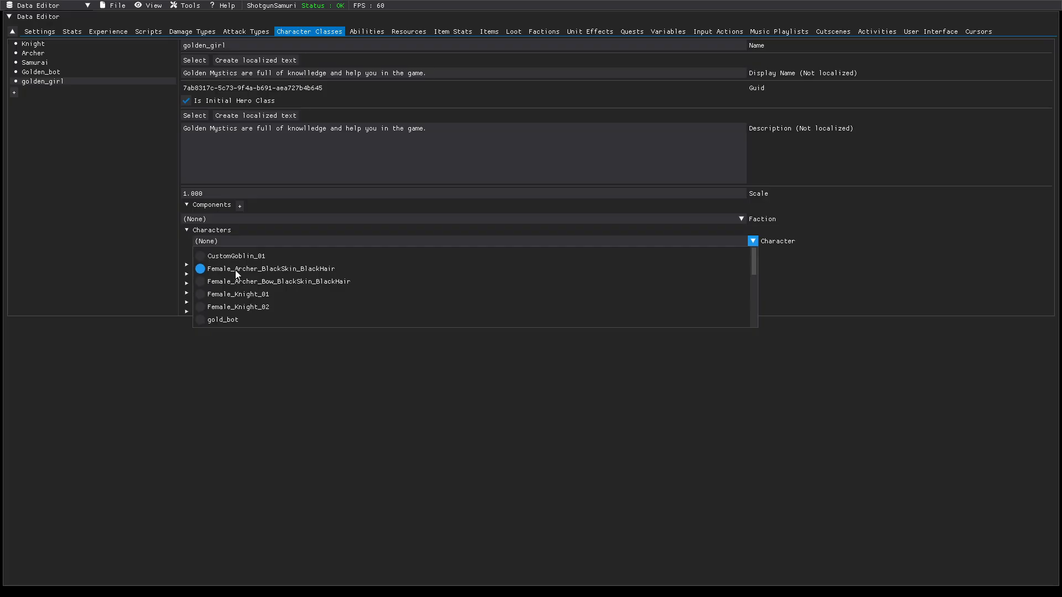
{"action": "scroll", "coordinate": [237, 277], "scroll_direction": "down", "scroll_amount": 1}
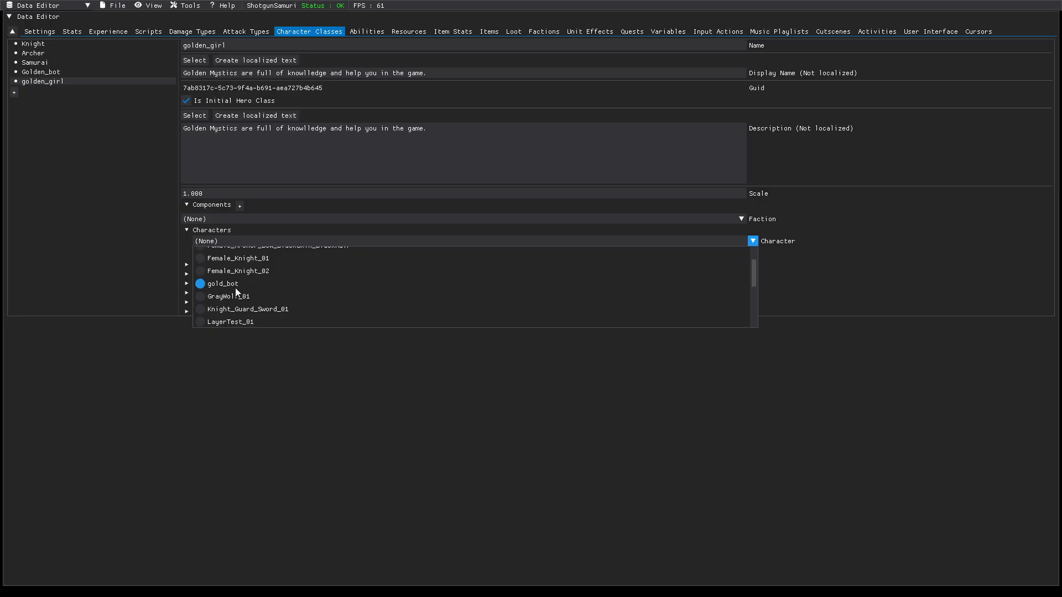
{"action": "scroll", "coordinate": [238, 282], "scroll_direction": "down", "scroll_amount": 4}
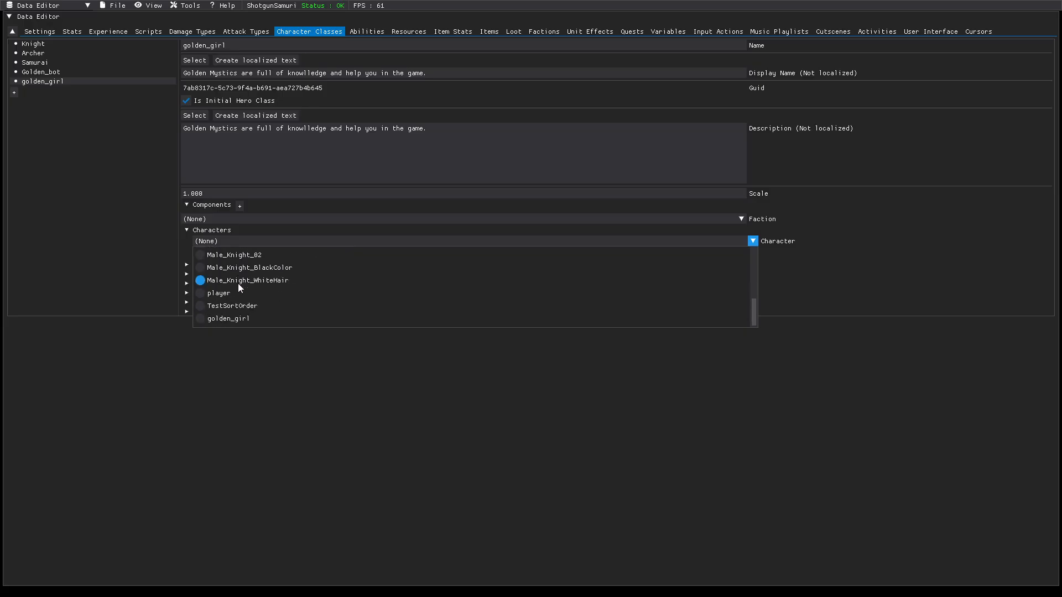
{"action": "left_click", "coordinate": [200, 319]}
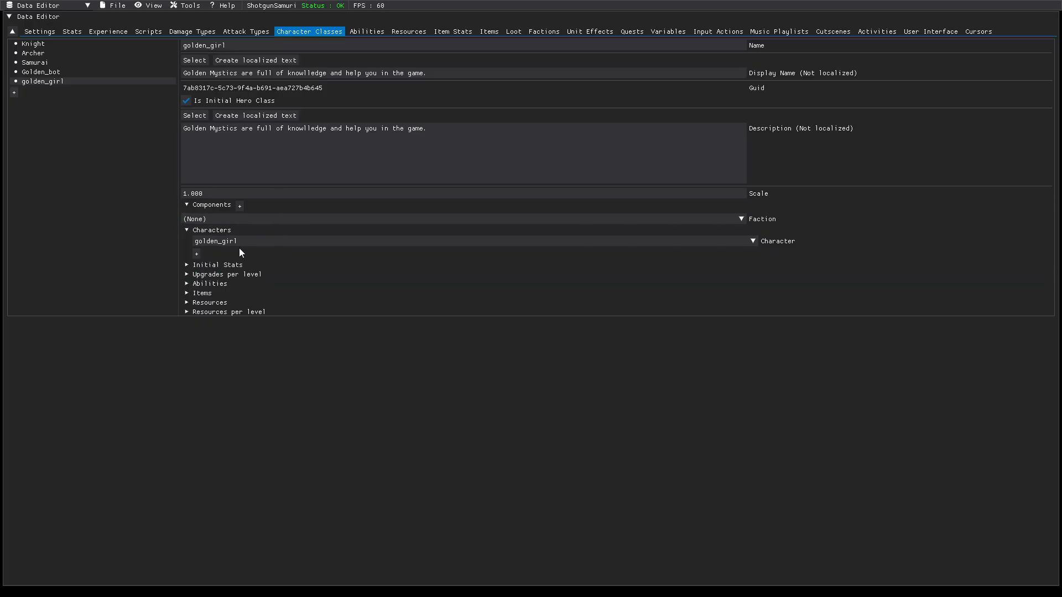
Set the class's initial stats to 100 MaxHitpoints, 10 MovementSpeed and 10 Strength
{"action": "left_click", "coordinate": [185, 266]}
{"action": "left_click", "coordinate": [273, 276]}
{"action": "type", "text": "100"}
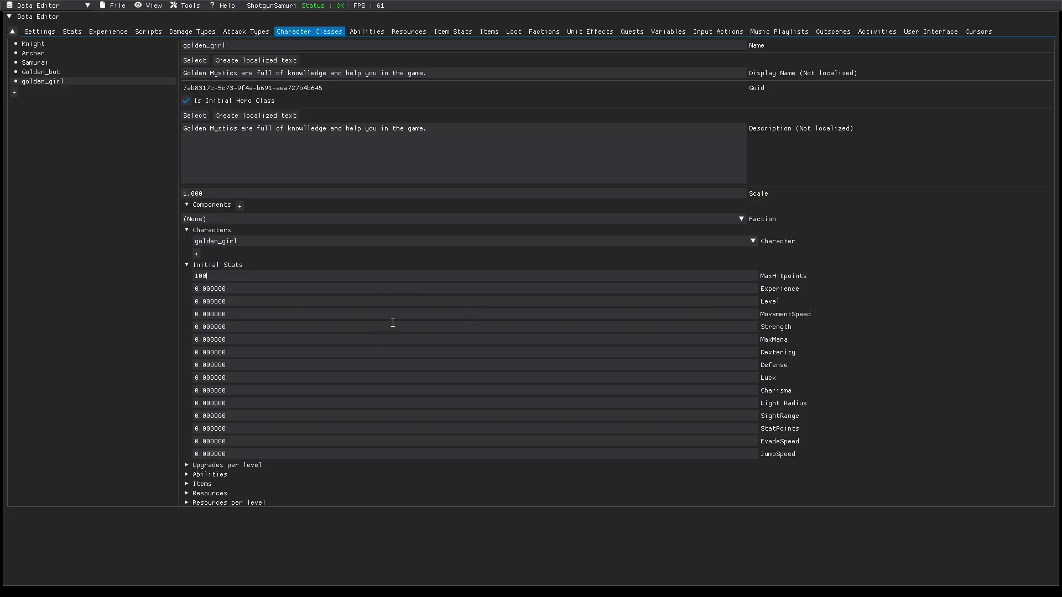
{"action": "left_click", "coordinate": [354, 316]}
{"action": "left_click", "coordinate": [293, 314]}
{"action": "left_click_drag", "start_coordinate": [294, 314], "coordinate": [141, 303]}
{"action": "type", "text": "10"}
{"action": "key", "text": "Tab"}
{"action": "type", "text": "10"}
Set the class's initial Light Radius and SightRange to 100 each
{"action": "left_click", "coordinate": [533, 403]}
{"action": "type", "text": "100"}
{"action": "left_click", "coordinate": [527, 415]}
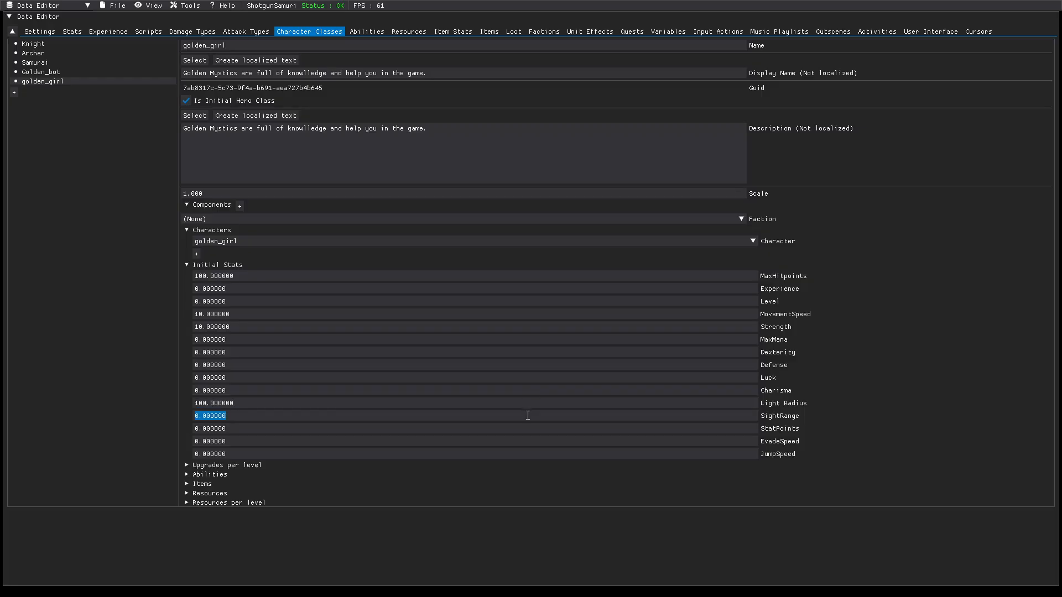
{"action": "type", "text": "25"}
{"action": "key", "text": "BackSpace"}
{"action": "type", "text": "100"}
{"action": "key", "text": "Return"}
Save the class data and switch to the Level Editor
{"action": "left_click", "coordinate": [117, 5]}
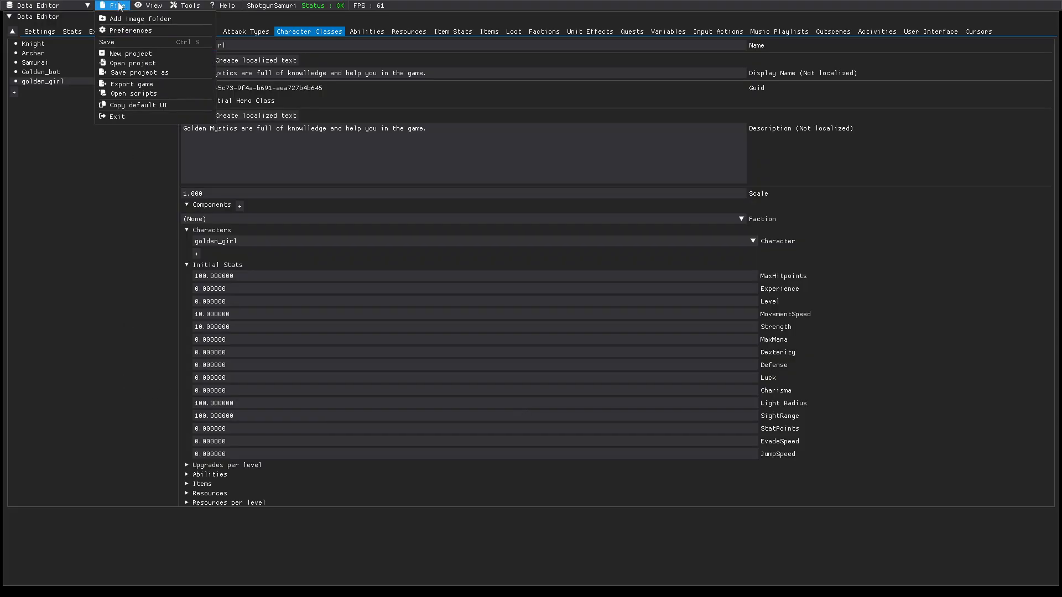
{"action": "left_click", "coordinate": [119, 42]}
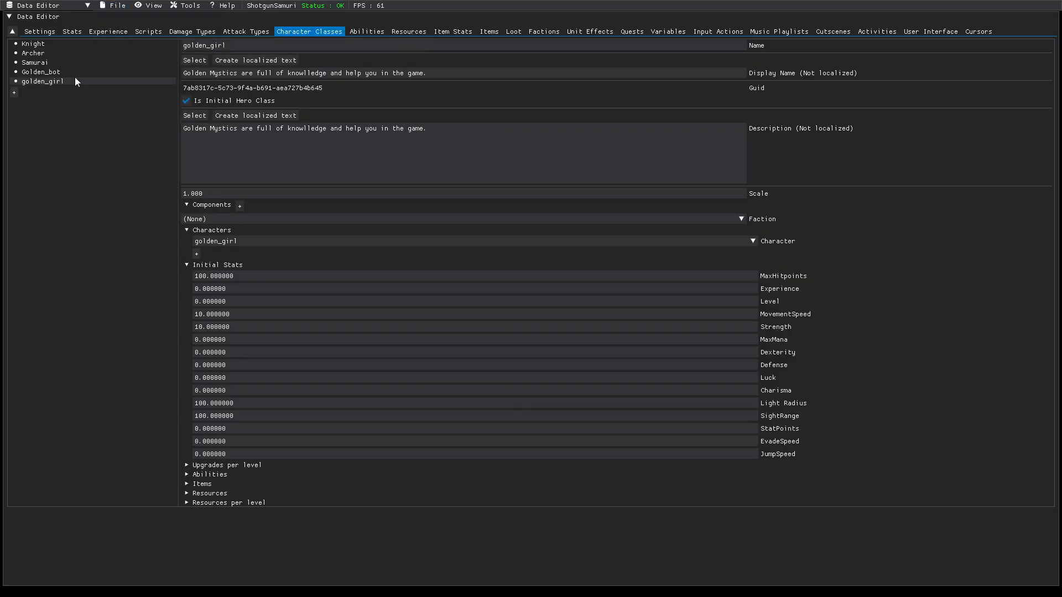
{"action": "left_click", "coordinate": [65, 5]}
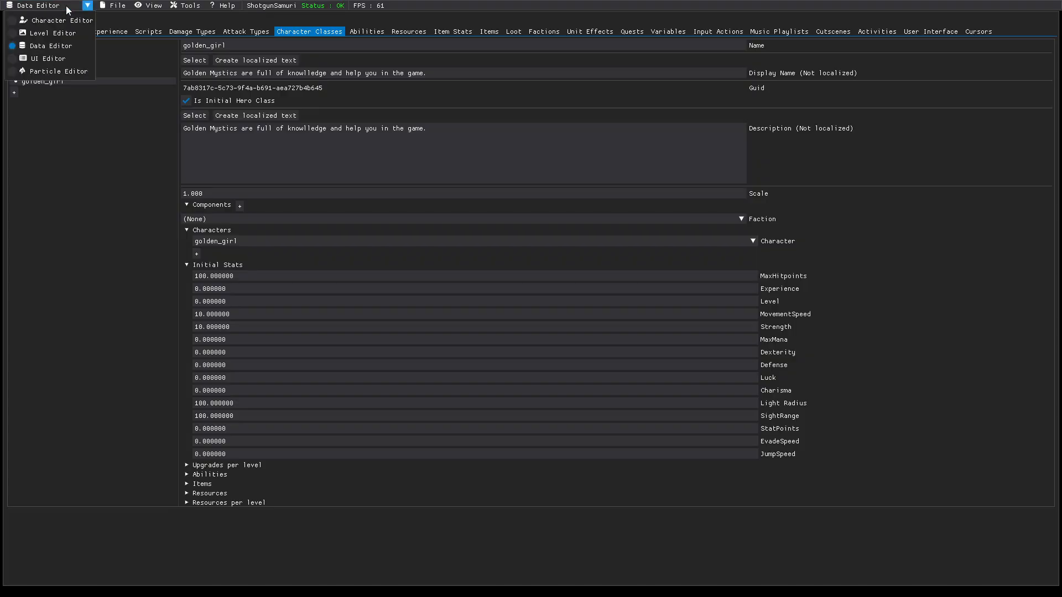
{"action": "left_click", "coordinate": [42, 33]}
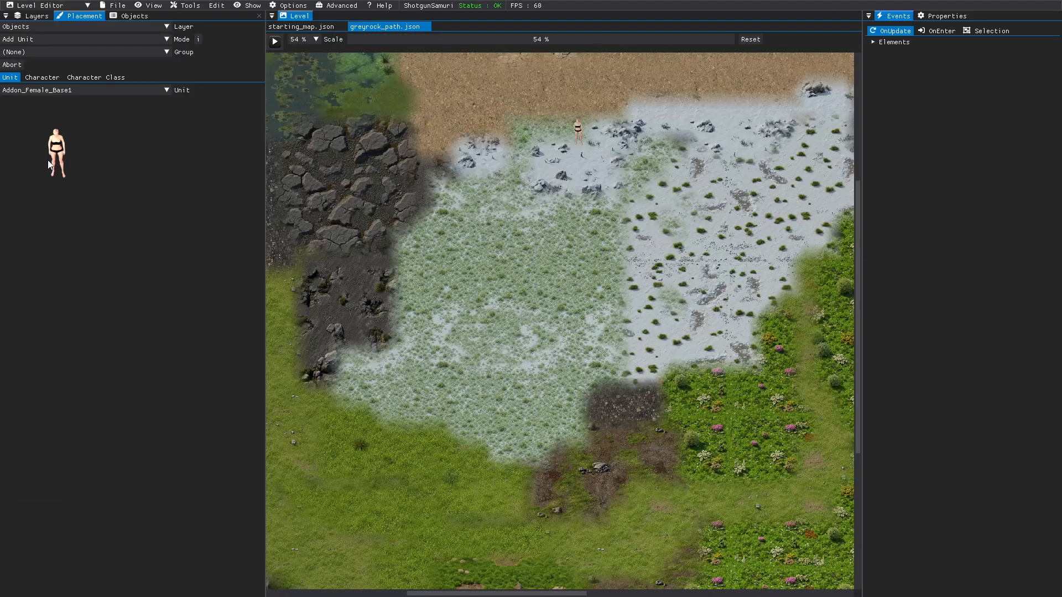
Look through the list of placeable units for the golden girl
{"action": "left_click", "coordinate": [165, 91]}
{"action": "scroll", "coordinate": [59, 133], "scroll_direction": "down", "scroll_amount": 5}
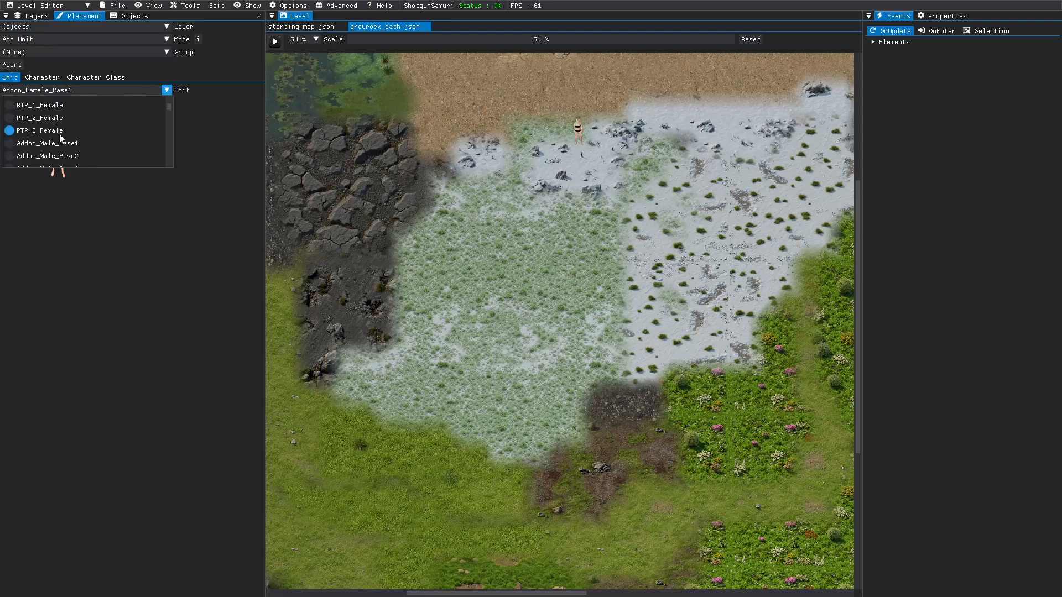
{"action": "scroll", "coordinate": [60, 138], "scroll_direction": "down", "scroll_amount": 5}
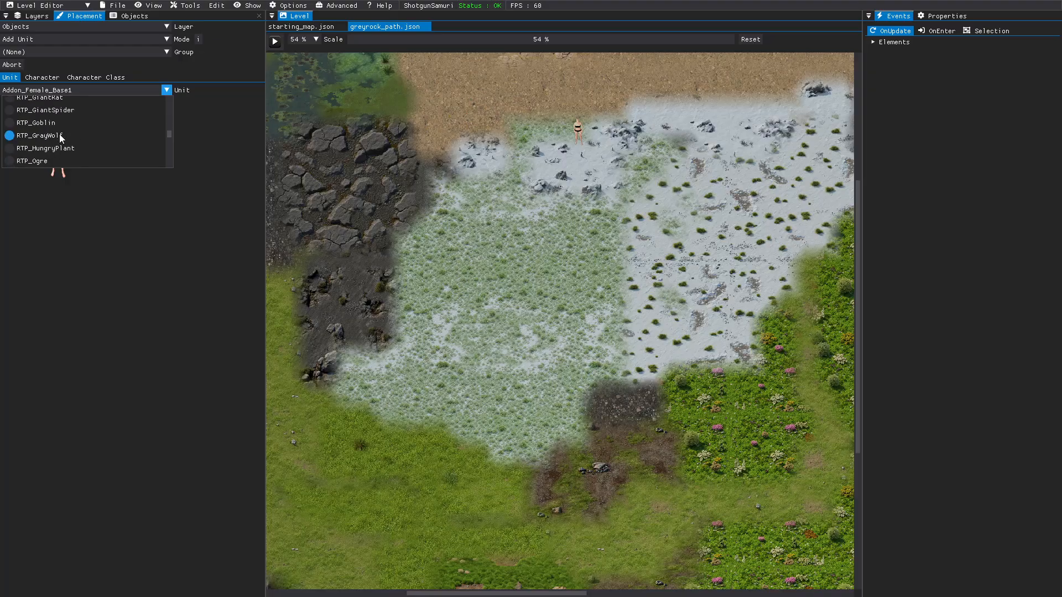
{"action": "scroll", "coordinate": [60, 138], "scroll_direction": "down", "scroll_amount": 8}
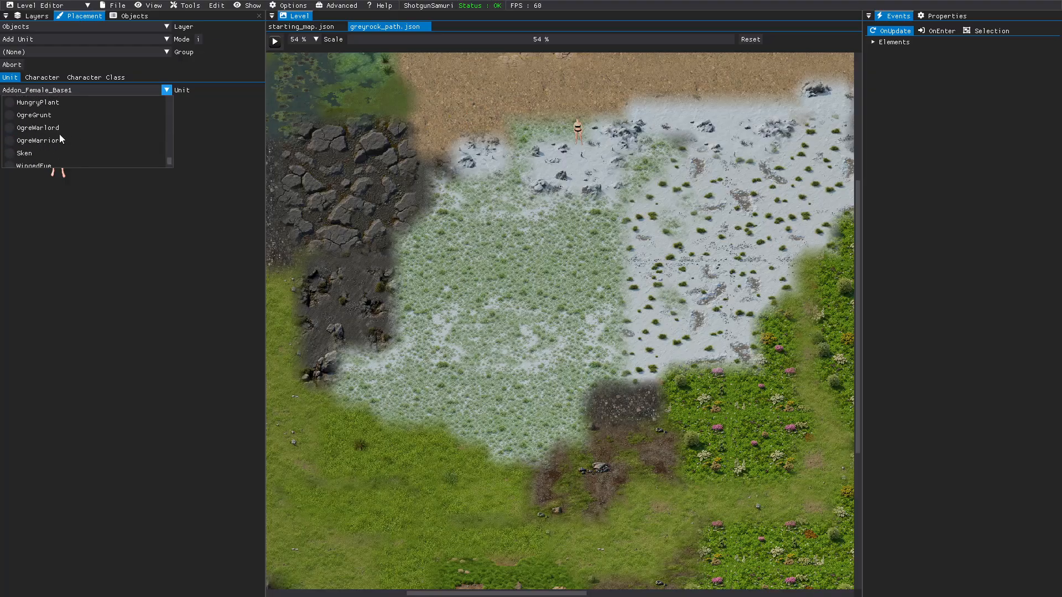
{"action": "scroll", "coordinate": [55, 160], "scroll_direction": "up", "scroll_amount": 5}
{"action": "scroll", "coordinate": [56, 160], "scroll_direction": "up", "scroll_amount": 5}
{"action": "scroll", "coordinate": [56, 161], "scroll_direction": "up", "scroll_amount": 5}
{"action": "scroll", "coordinate": [56, 160], "scroll_direction": "up", "scroll_amount": 2}
{"action": "scroll", "coordinate": [55, 161], "scroll_direction": "up", "scroll_amount": 3}
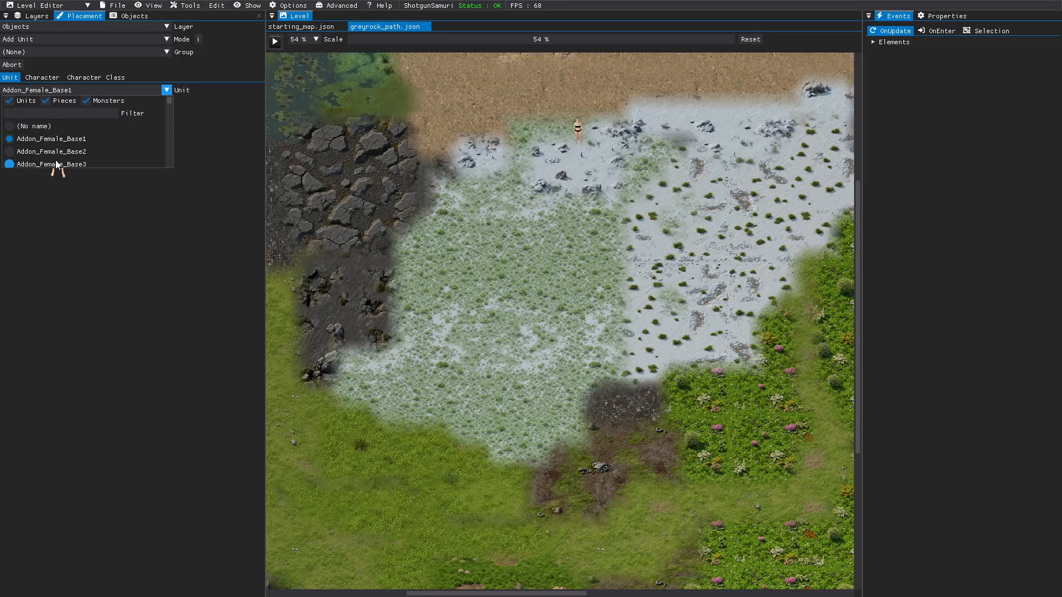
{"action": "left_click", "coordinate": [36, 77]}
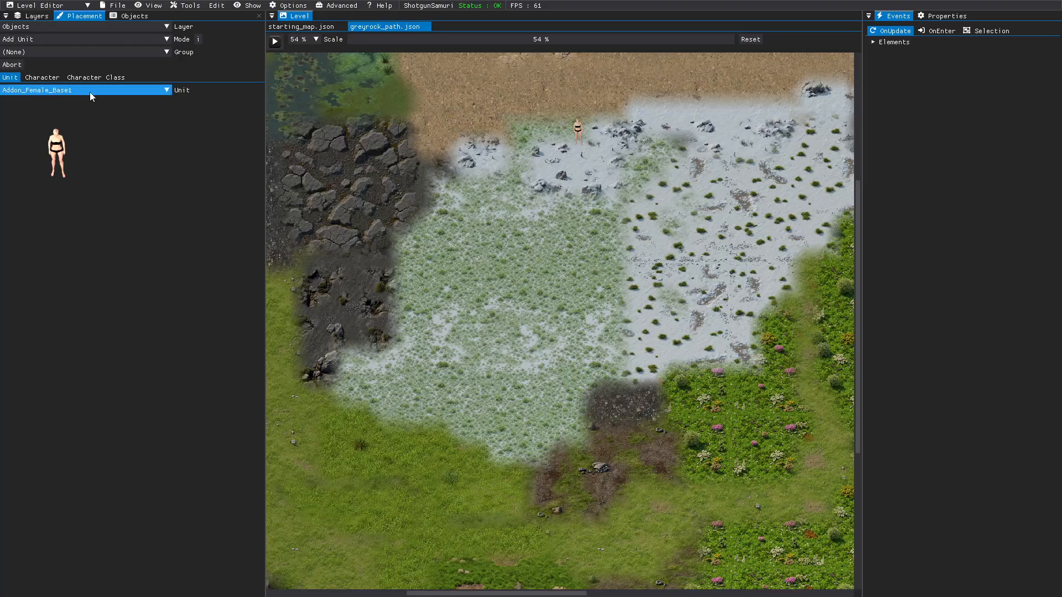
{"action": "left_click", "coordinate": [90, 92]}
{"action": "left_click", "coordinate": [37, 79]}
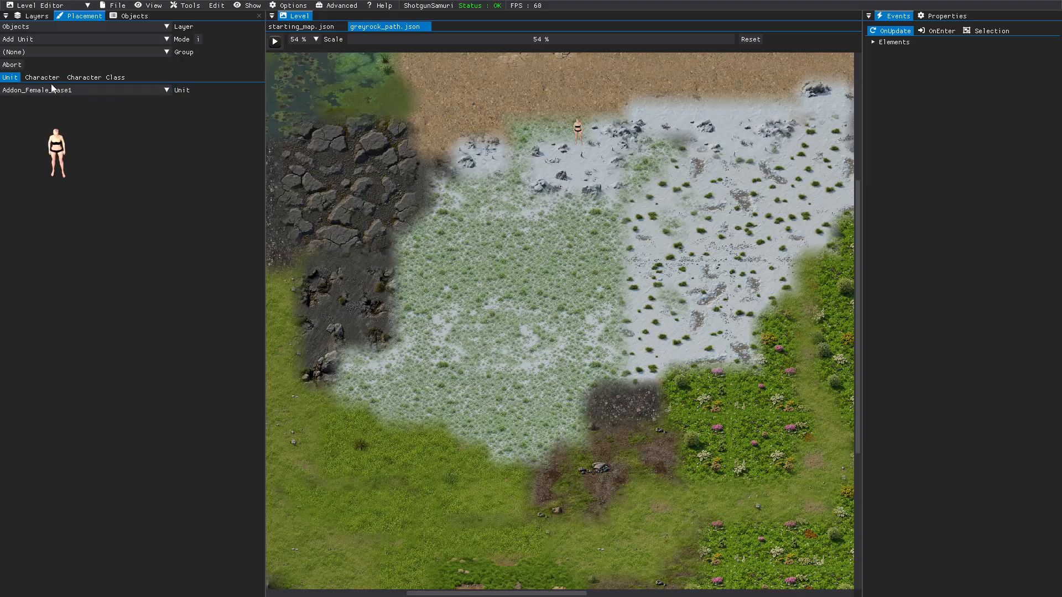
Place one golden_girl character on the lower part of the frosty grass area in greyrock_path.json and save the level
{"action": "left_click", "coordinate": [55, 78]}
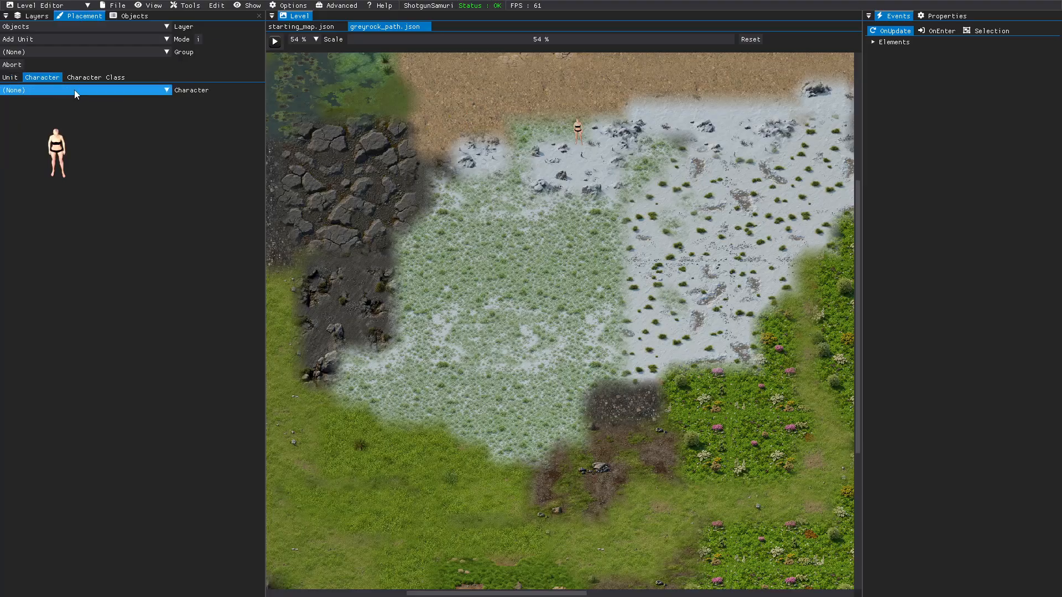
{"action": "left_click", "coordinate": [61, 92]}
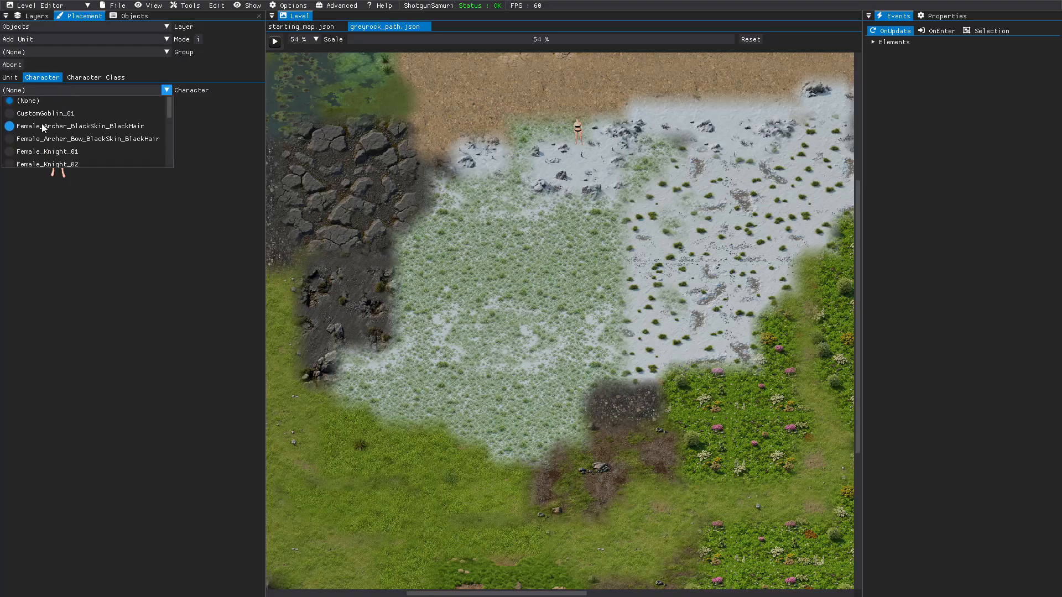
{"action": "scroll", "coordinate": [42, 132], "scroll_direction": "down", "scroll_amount": 3}
{"action": "scroll", "coordinate": [42, 135], "scroll_direction": "down", "scroll_amount": 2}
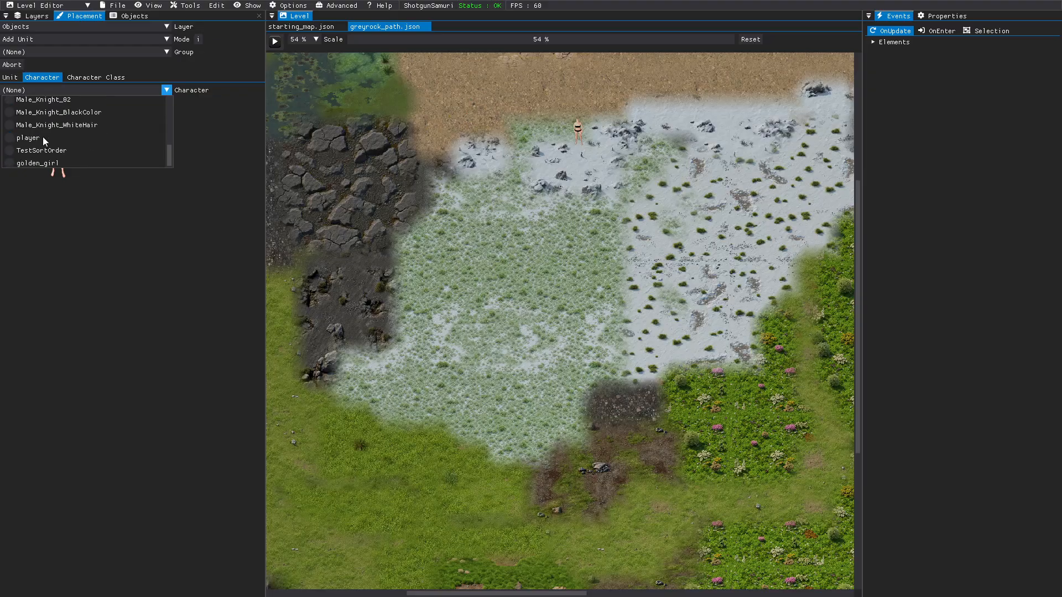
{"action": "left_click", "coordinate": [10, 163]}
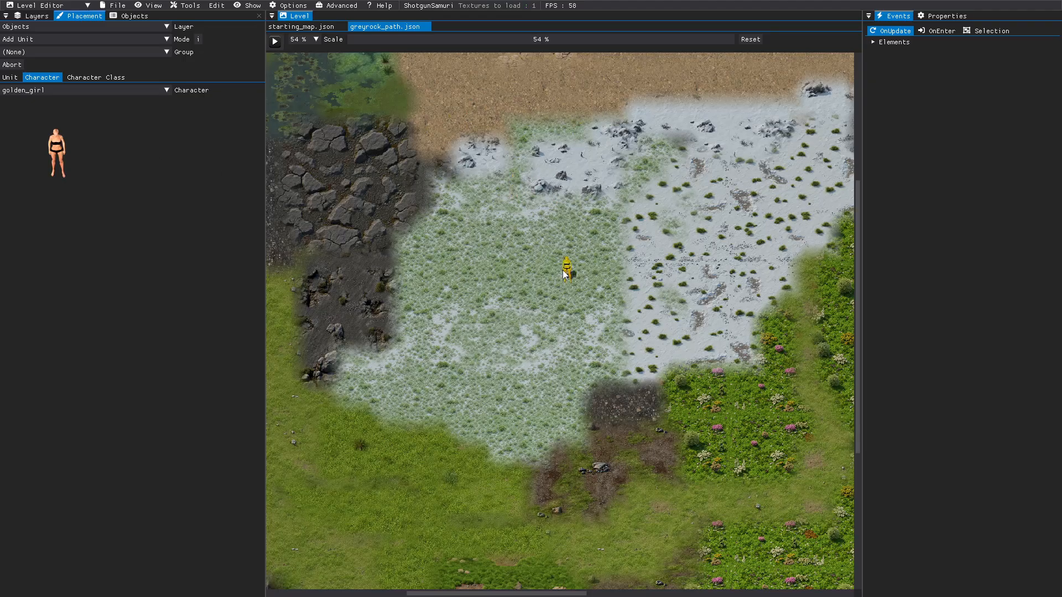
{"action": "left_click", "coordinate": [529, 360]}
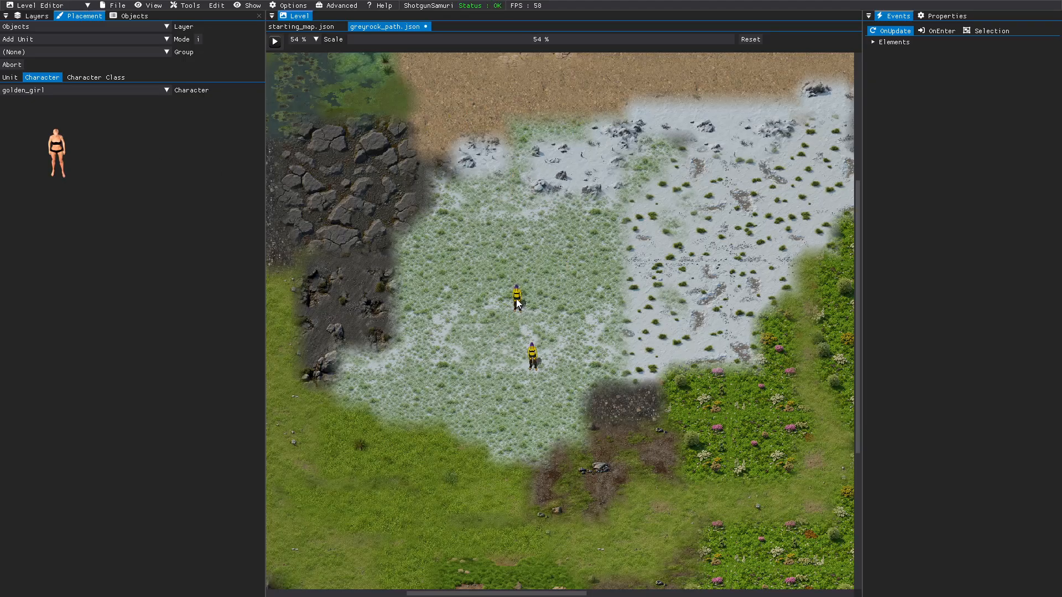
{"action": "right_click", "coordinate": [489, 340]}
{"action": "left_click", "coordinate": [115, 5]}
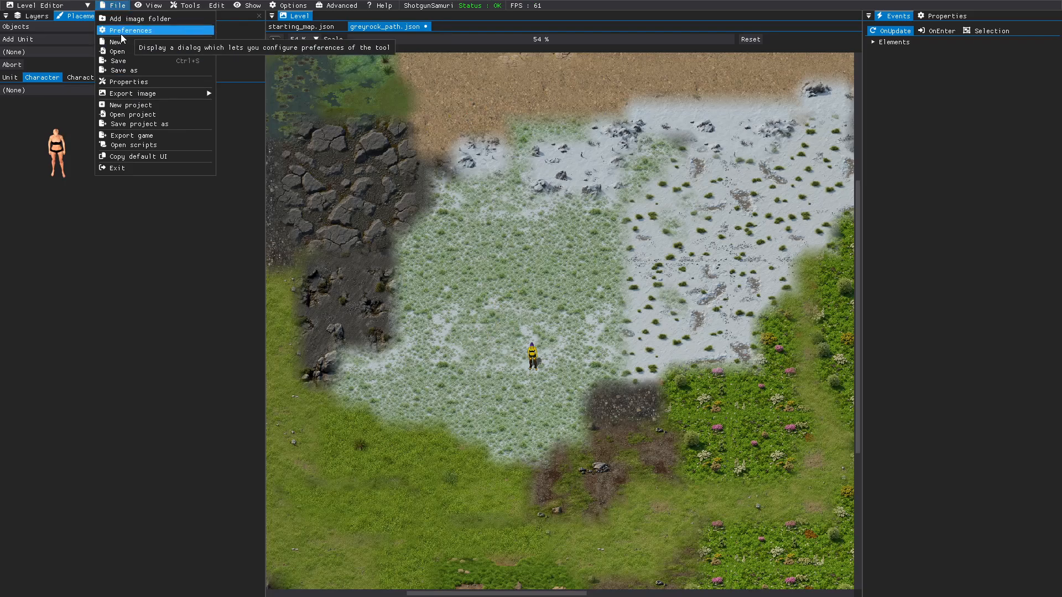
{"action": "left_click", "coordinate": [122, 60]}
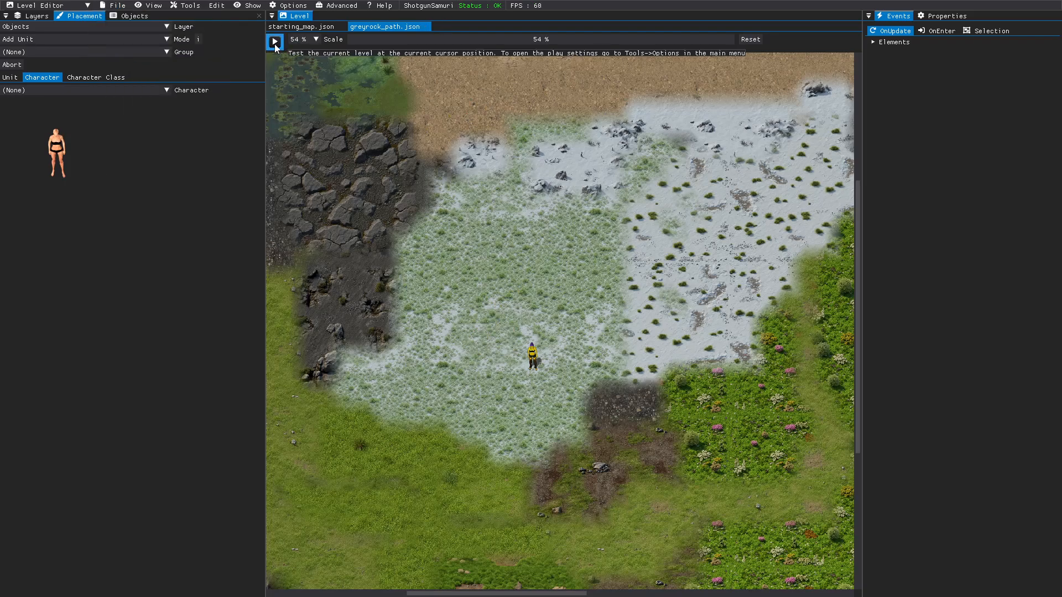
Play-test the level by walking the hero across the map to the golden girl, and exit the test
{"action": "left_click", "coordinate": [275, 41]}
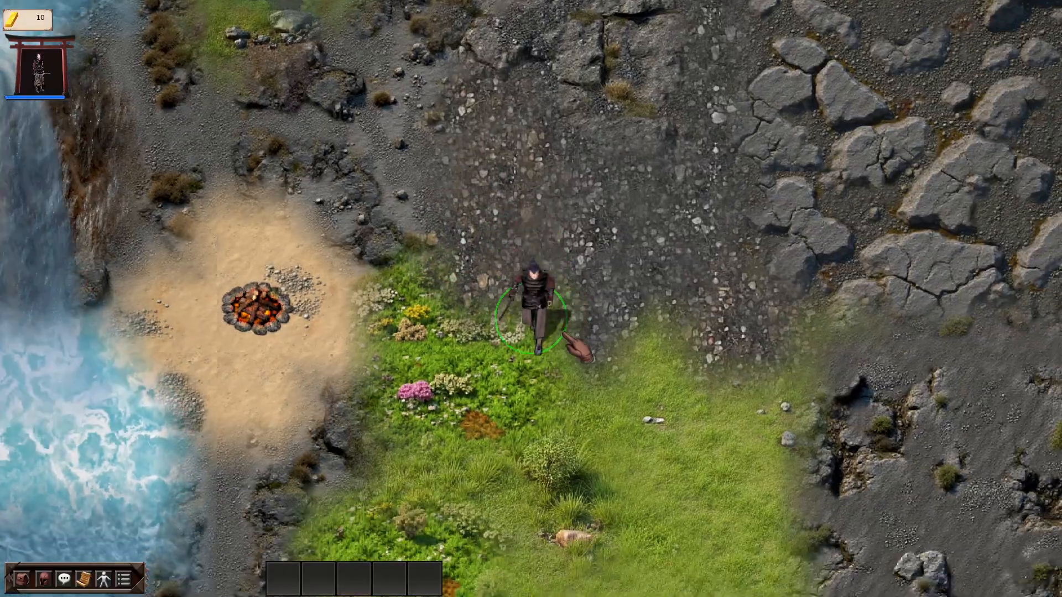
{"action": "key", "text": "d"}
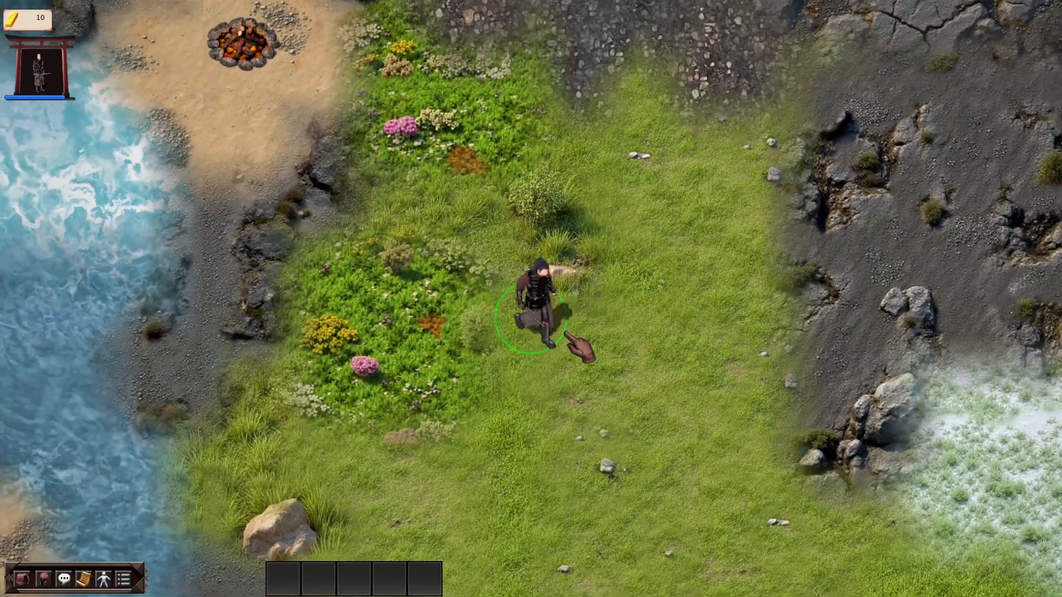
{"action": "key", "text": "s"}
{"action": "key", "text": "d"}
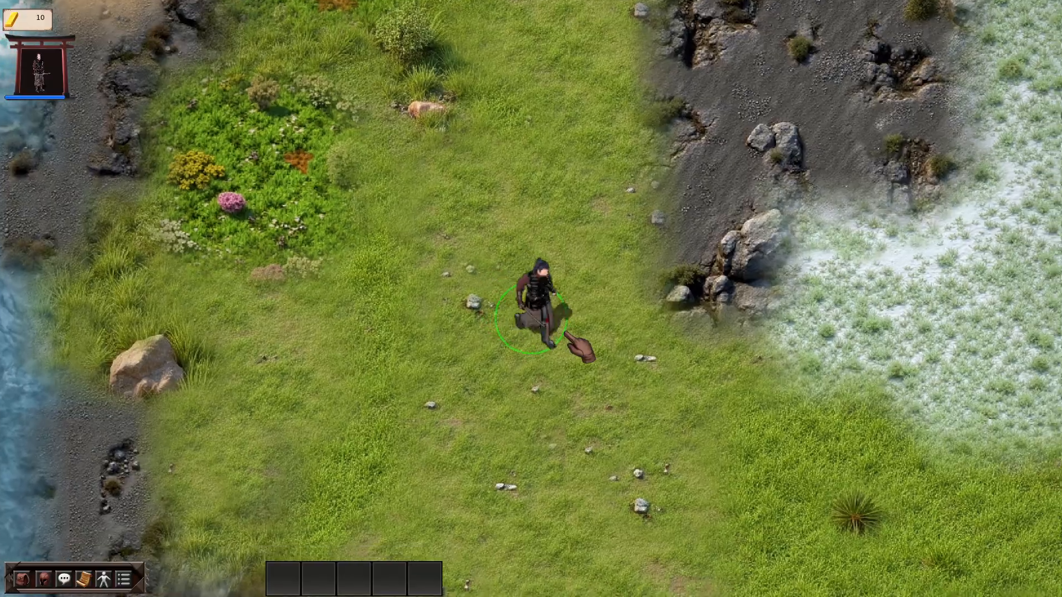
{"action": "key", "text": "d"}
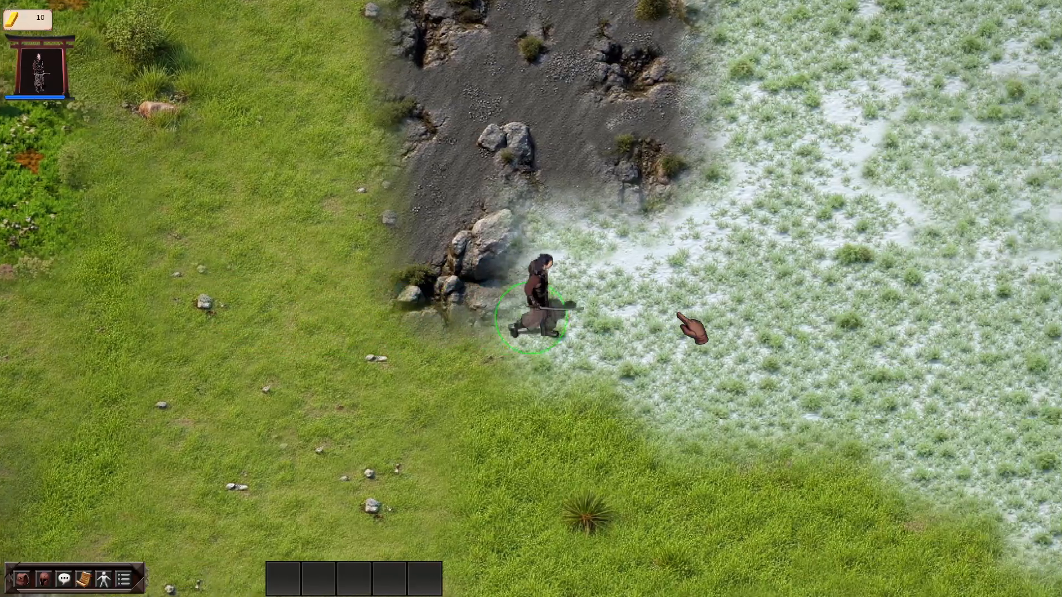
{"action": "key", "text": "d"}
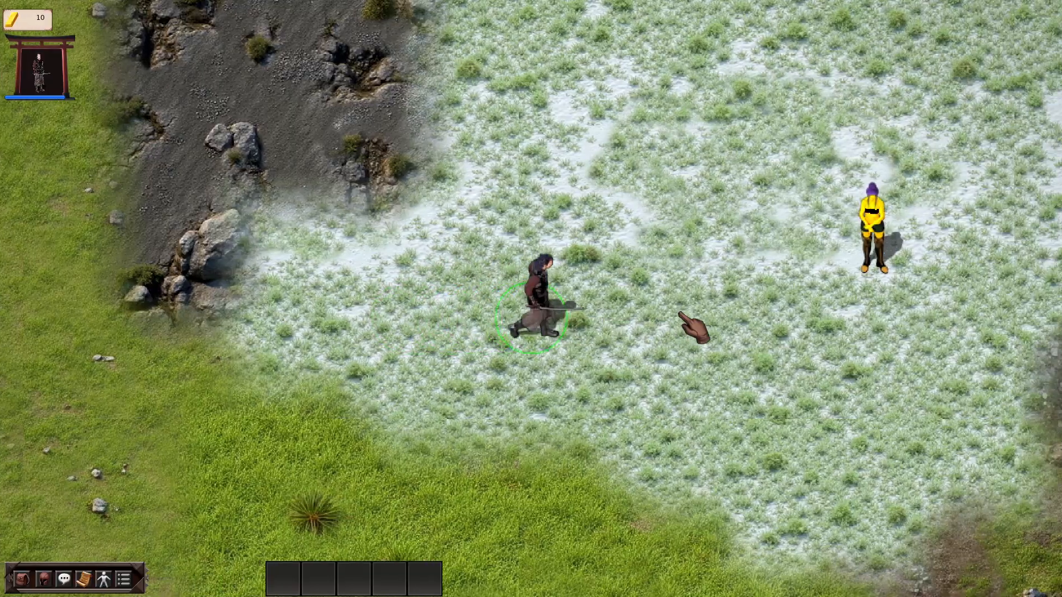
{"action": "key", "text": "d"}
{"action": "key", "text": "w"}
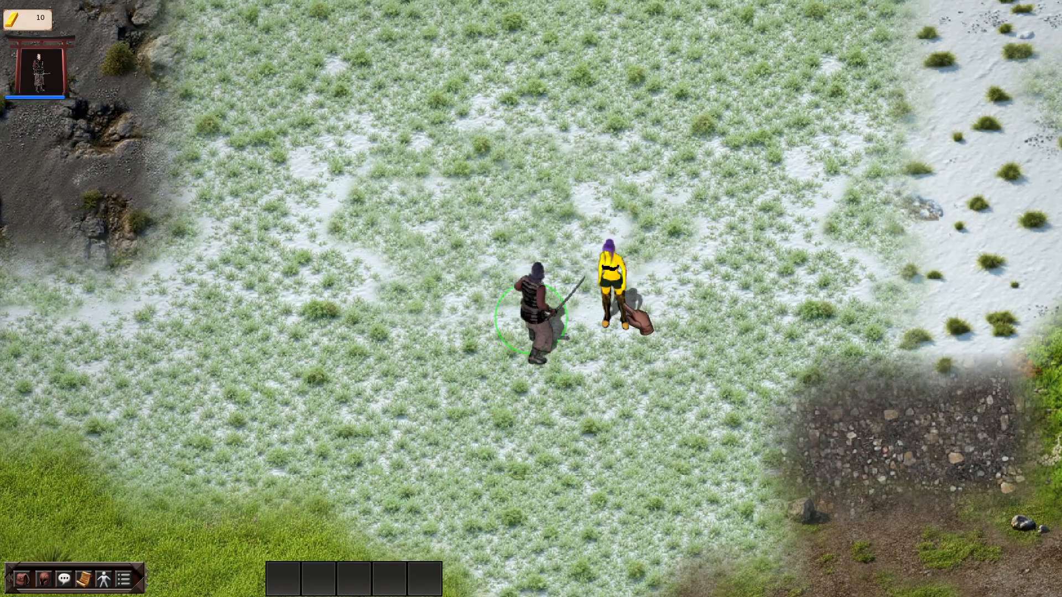
{"action": "key", "text": "Escape"}
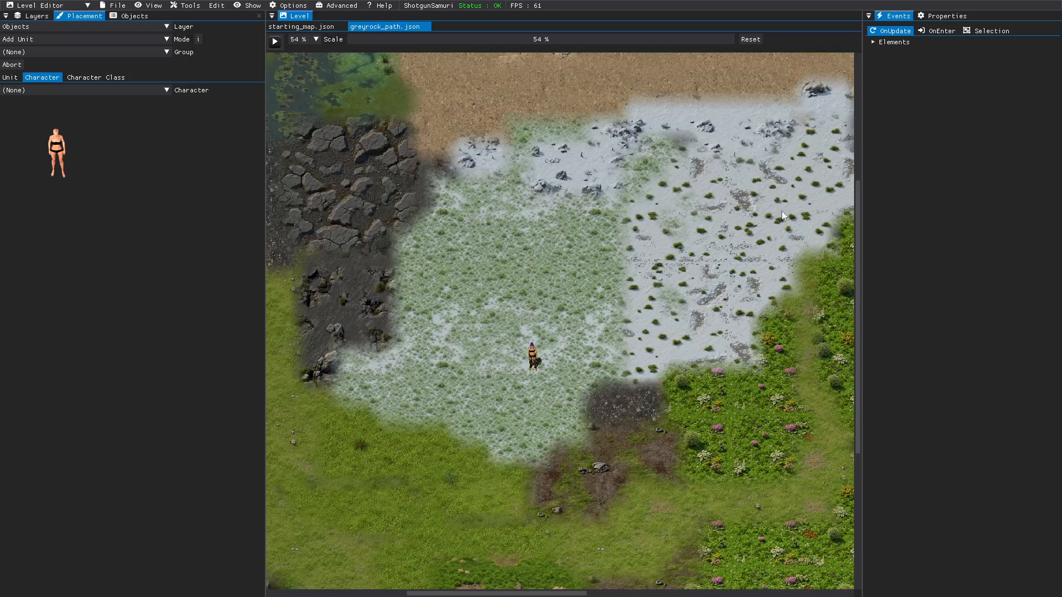
Examine the placed golden girl's object properties, including its animation choices, advanced settings, and unit and character assignments
{"action": "left_click", "coordinate": [944, 17]}
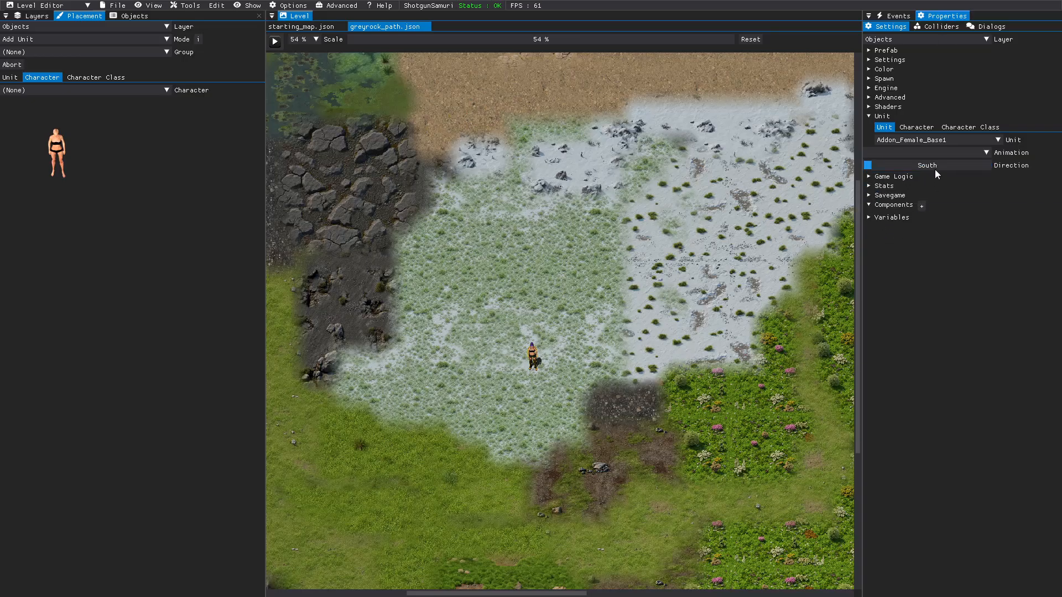
{"action": "left_click", "coordinate": [988, 154]}
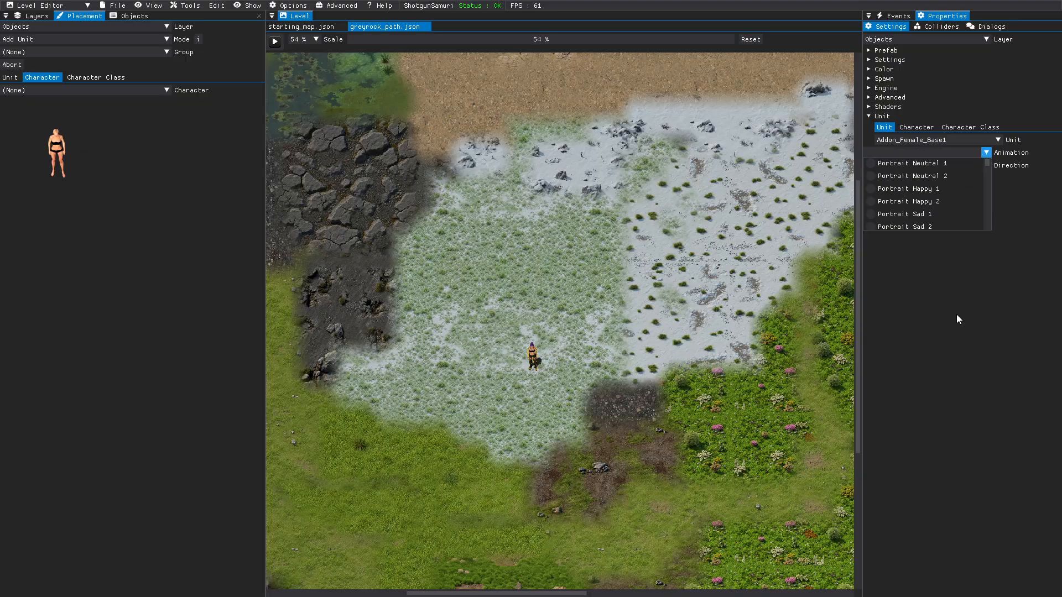
{"action": "left_click", "coordinate": [952, 346]}
{"action": "left_click", "coordinate": [870, 206]}
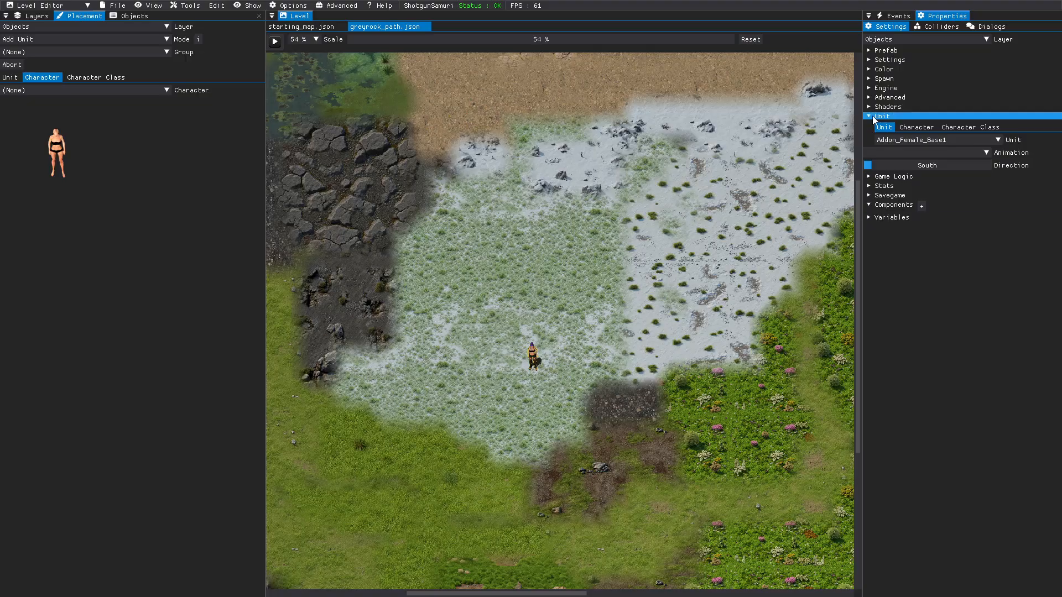
{"action": "left_click", "coordinate": [869, 97]}
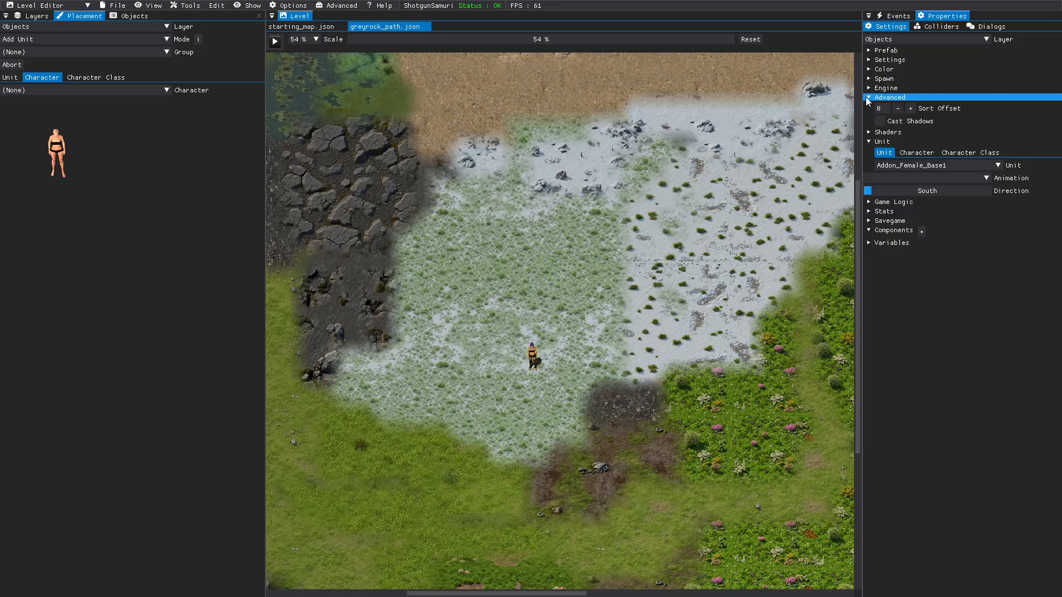
{"action": "left_click", "coordinate": [868, 100]}
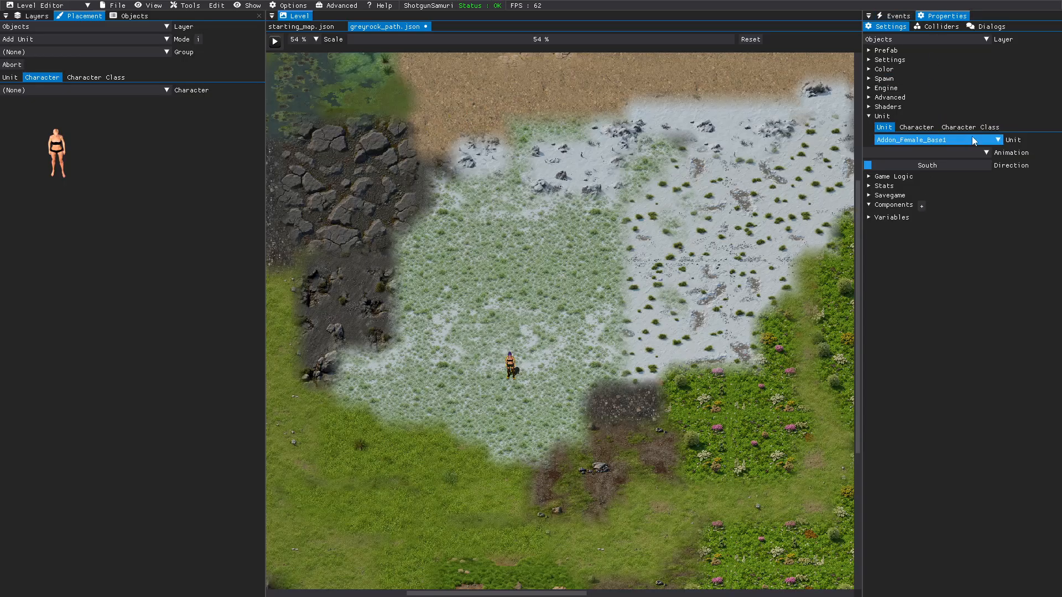
{"action": "left_click", "coordinate": [905, 127]}
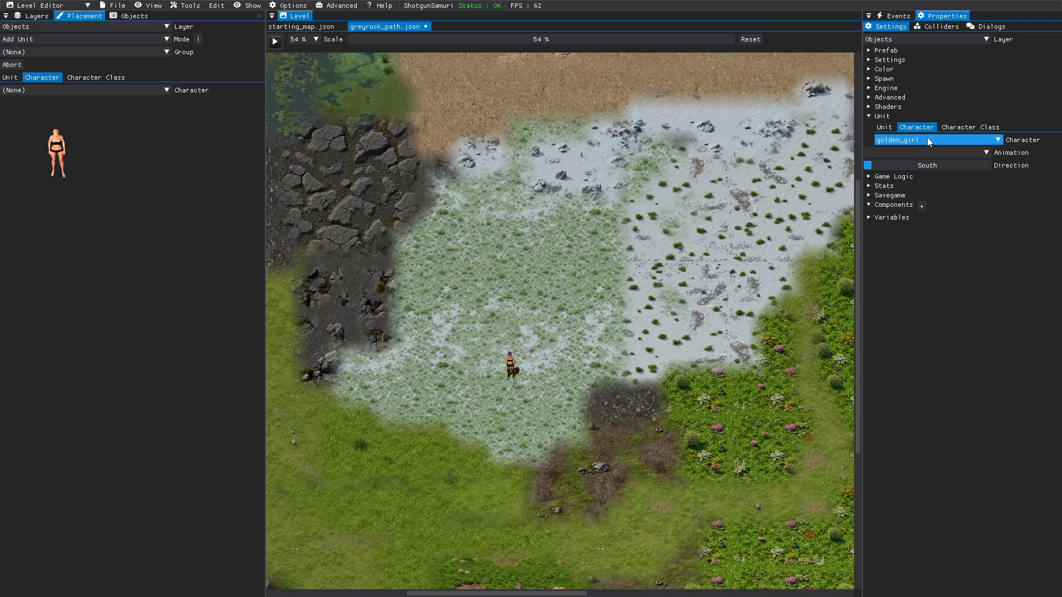
{"action": "left_click", "coordinate": [884, 127]}
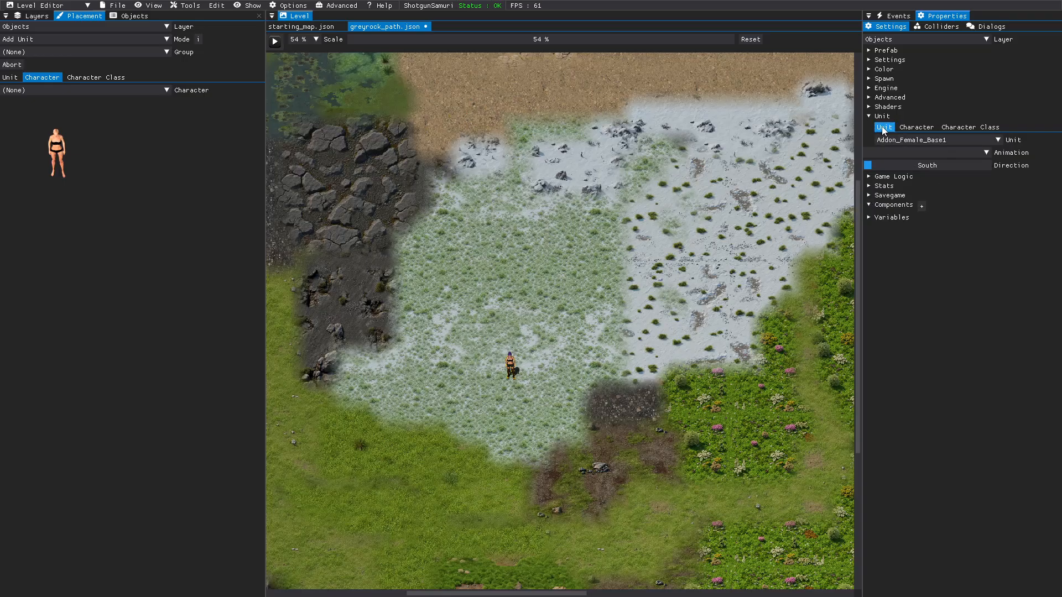
{"action": "left_click", "coordinate": [914, 128]}
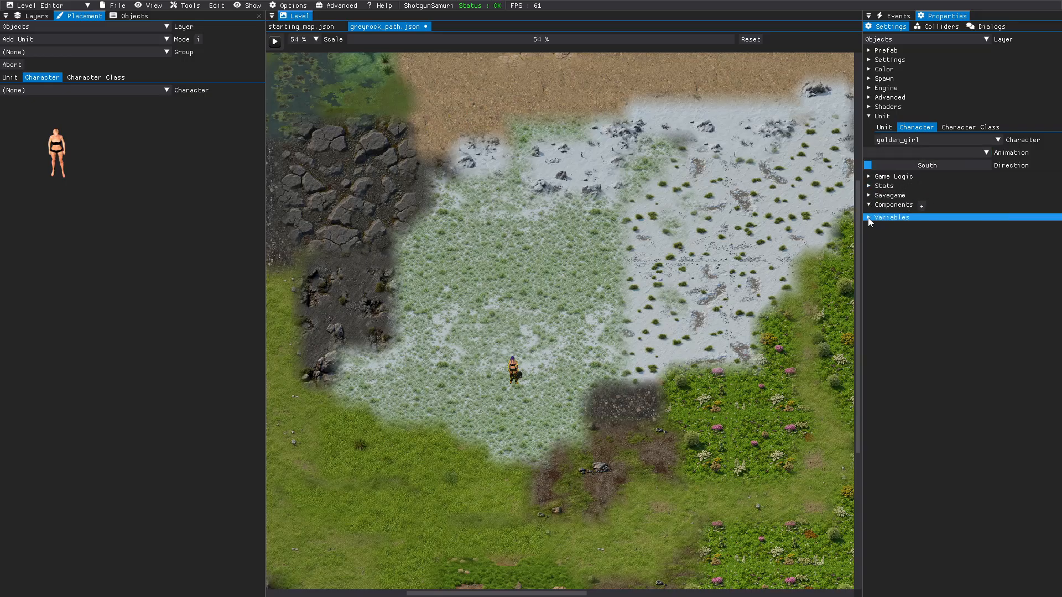
Set the golden girl's Game Logic behavior to Wander in the object properties
{"action": "left_click", "coordinate": [870, 89]}
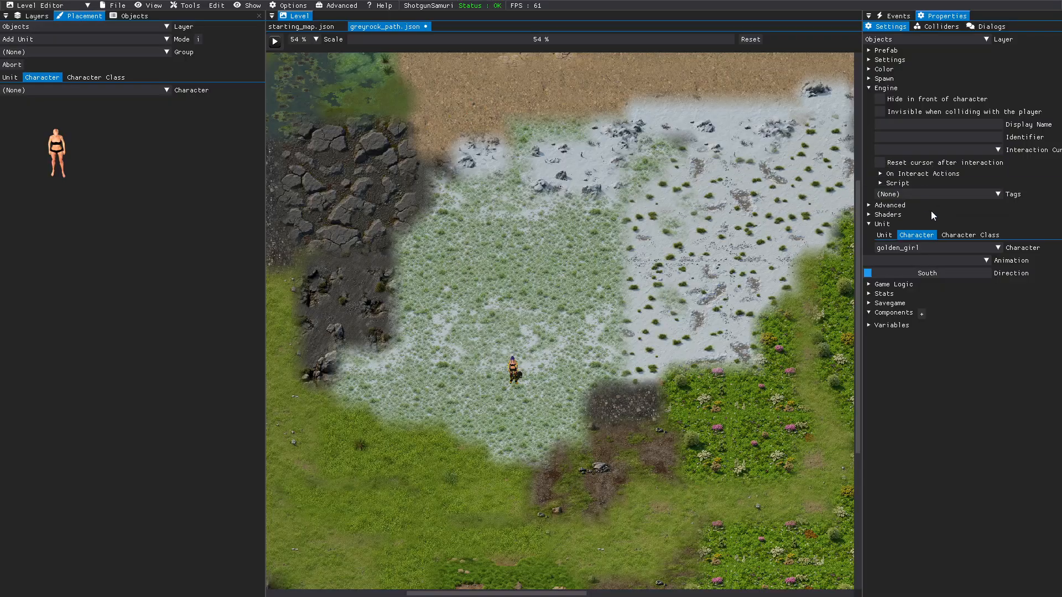
{"action": "left_click", "coordinate": [882, 284]}
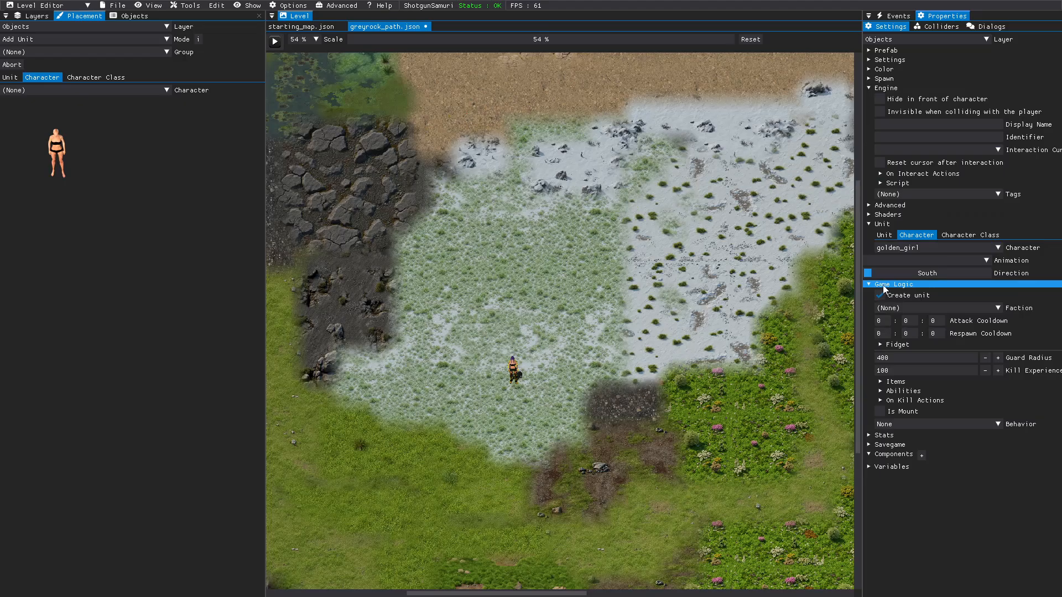
{"action": "left_click", "coordinate": [869, 88]}
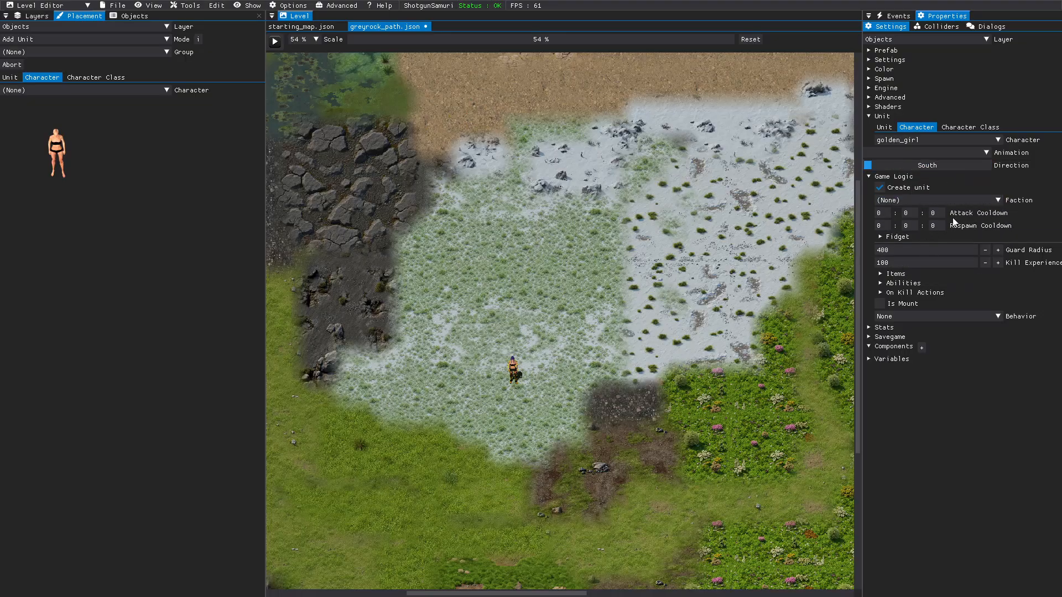
{"action": "left_click", "coordinate": [883, 238]}
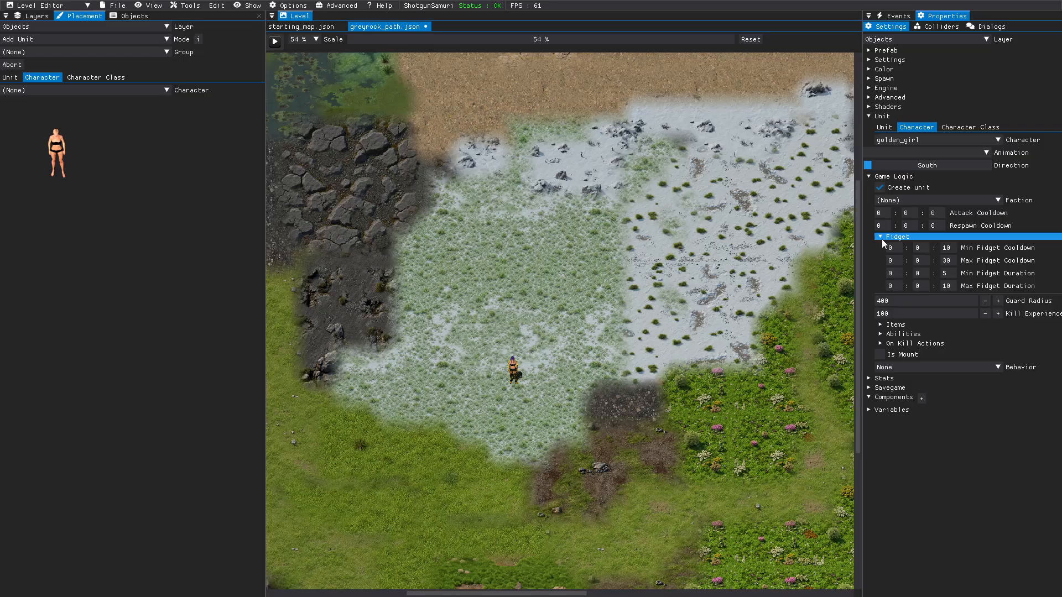
{"action": "left_click", "coordinate": [883, 237]}
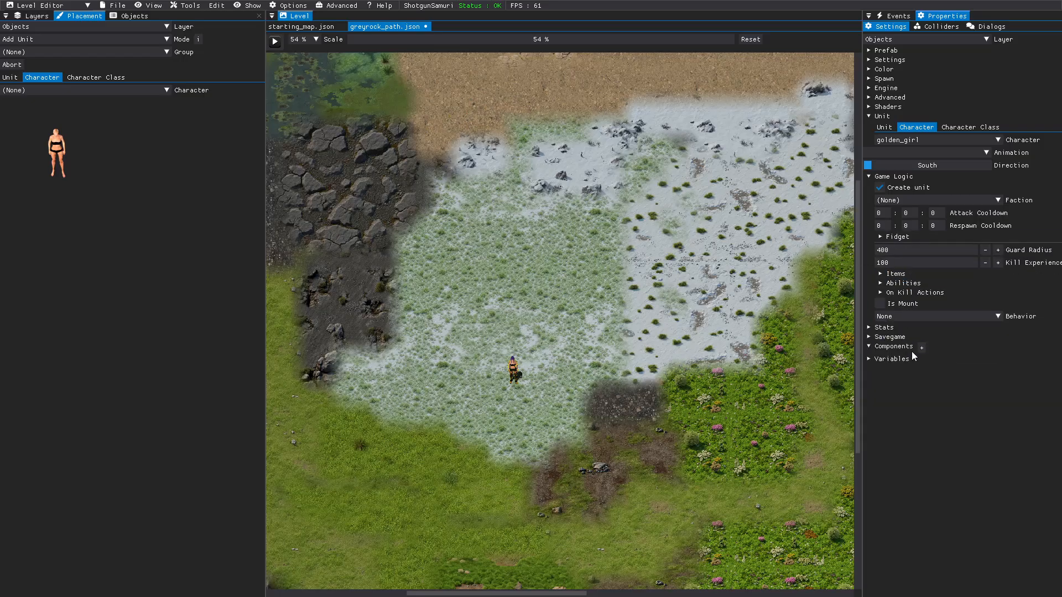
{"action": "left_click", "coordinate": [985, 318]}
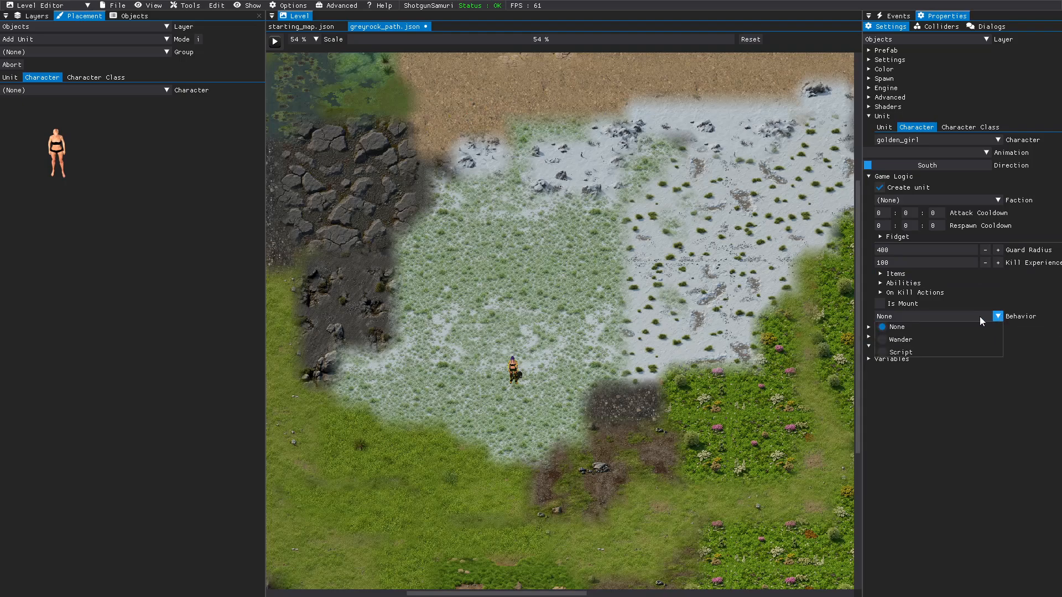
{"action": "left_click", "coordinate": [885, 339]}
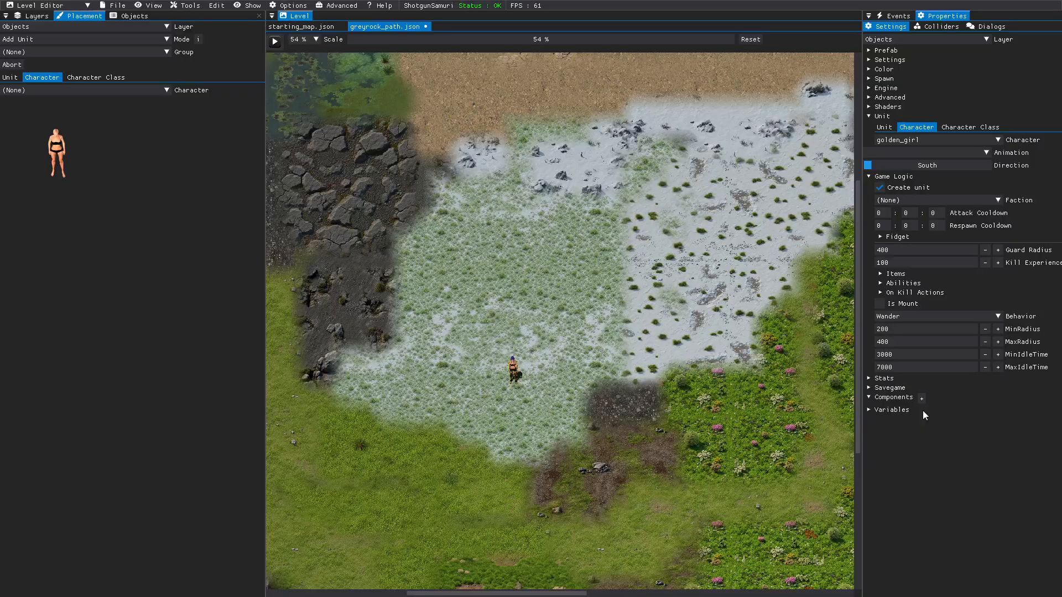
Save the greyrock_path.json level with the golden girl's behavior setting
{"action": "left_click", "coordinate": [117, 6]}
{"action": "left_click", "coordinate": [124, 61]}
{"action": "left_click", "coordinate": [114, 7]}
{"action": "left_click", "coordinate": [123, 64]}
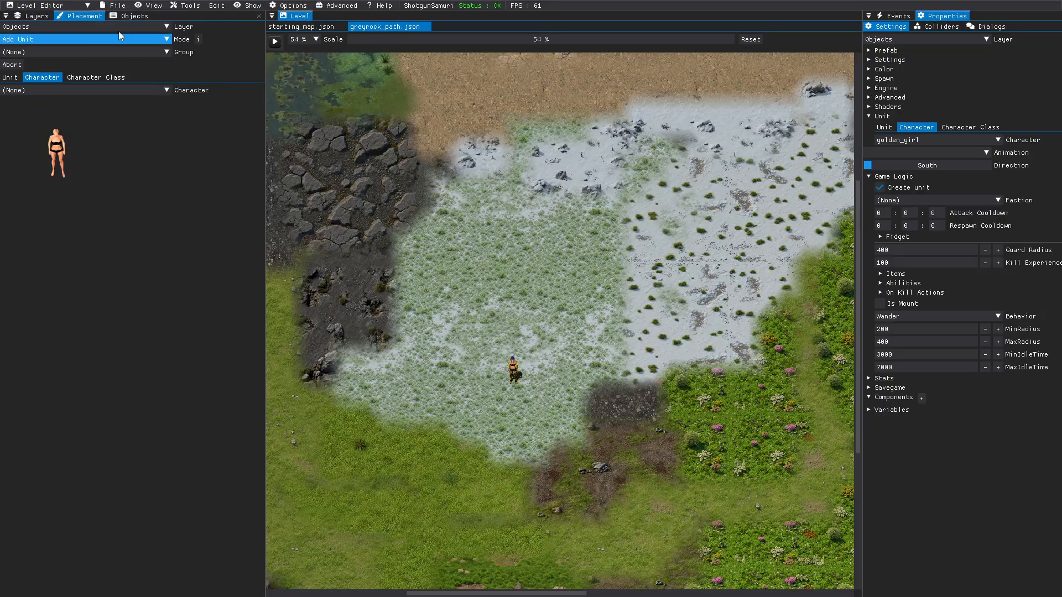
Play-test the level by walking the hero to the frosty grass to watch the golden girl wander, and exit the test
{"action": "left_click", "coordinate": [275, 41]}
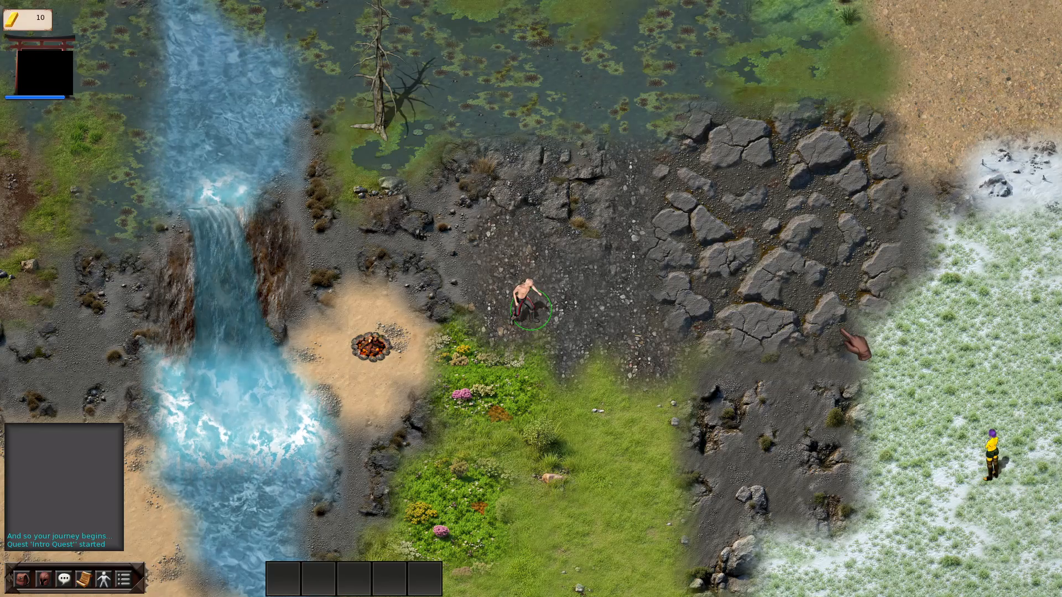
{"action": "key", "text": "a"}
{"action": "scroll", "coordinate": [913, 457], "scroll_direction": "up", "scroll_amount": 5}
{"action": "key", "text": "s"}
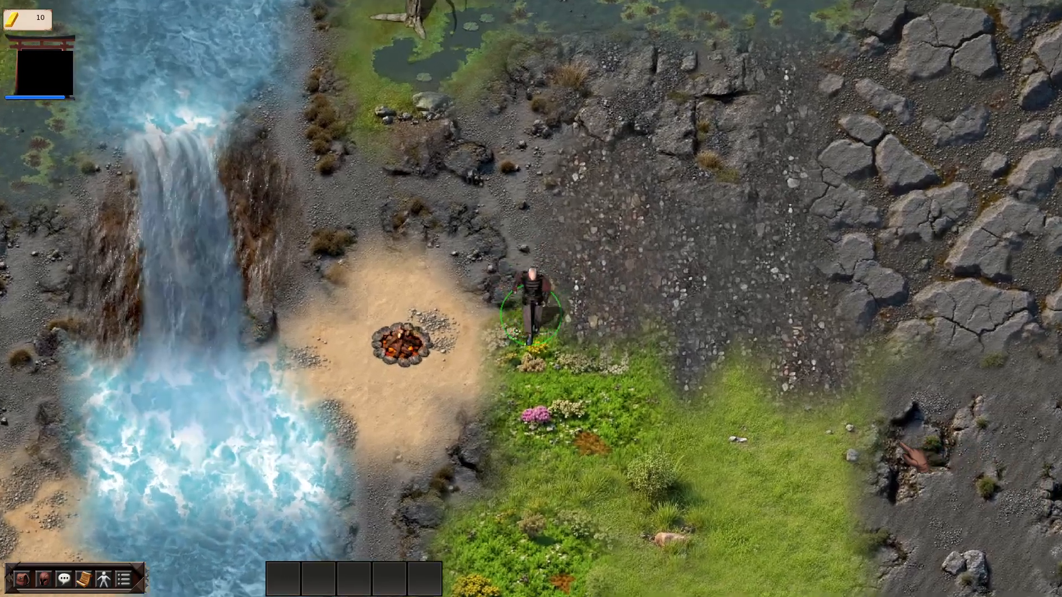
{"action": "key", "text": "d"}
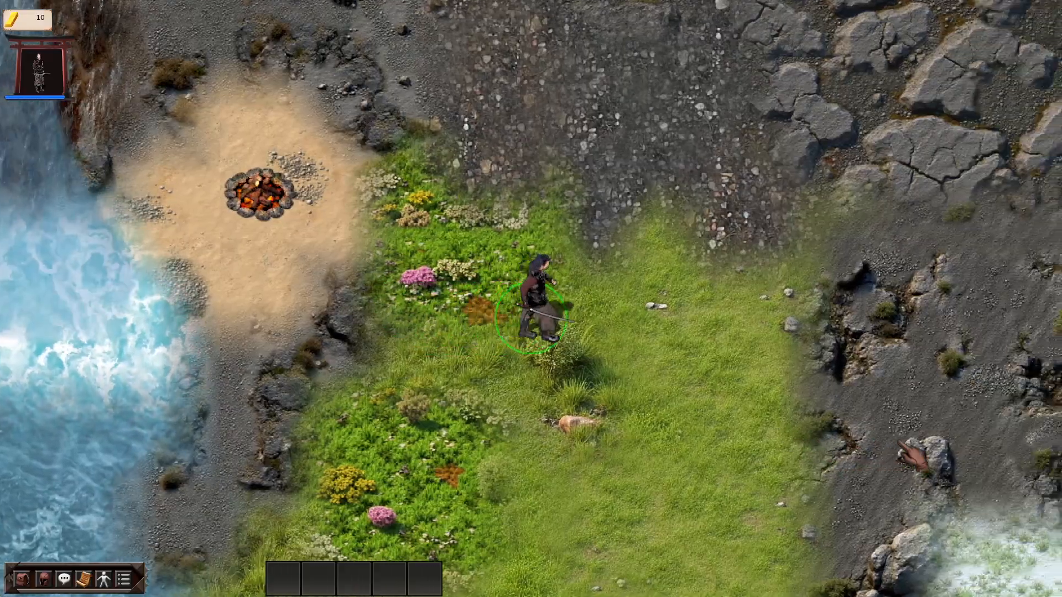
{"action": "key", "text": "d"}
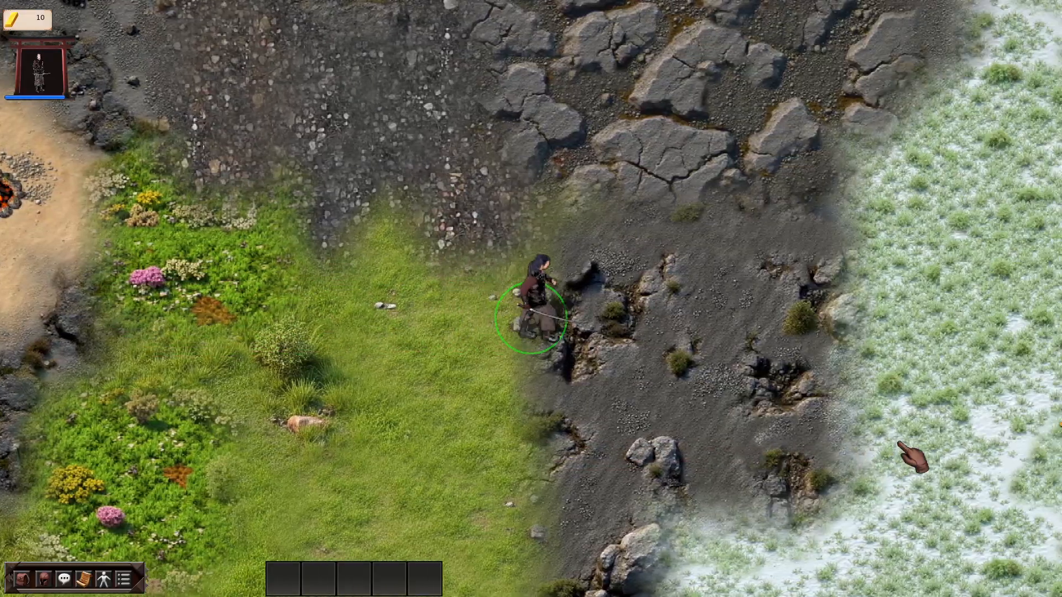
{"action": "key", "text": "s"}
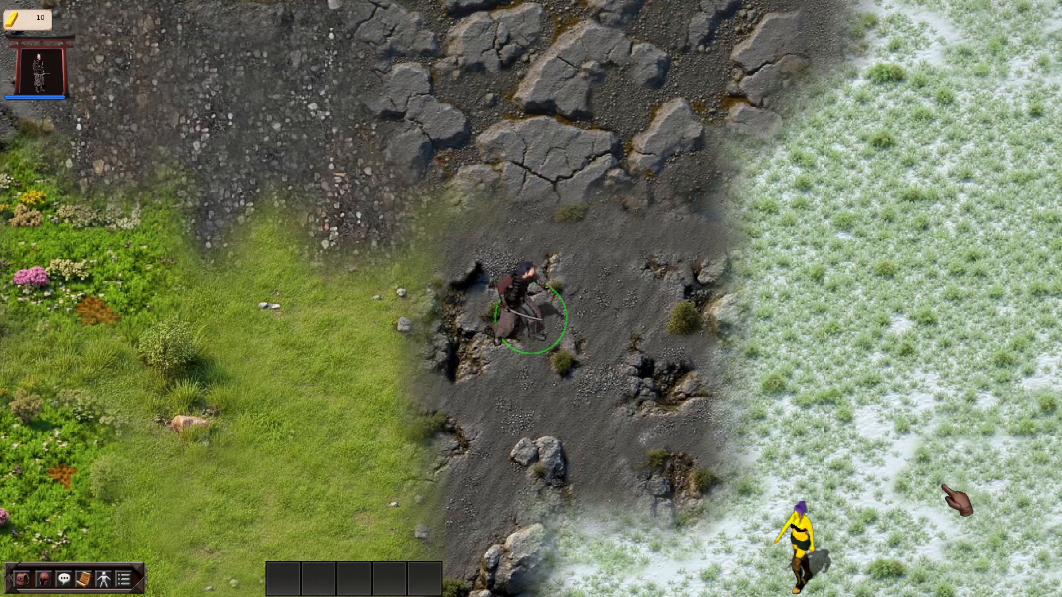
{"action": "key", "text": "s"}
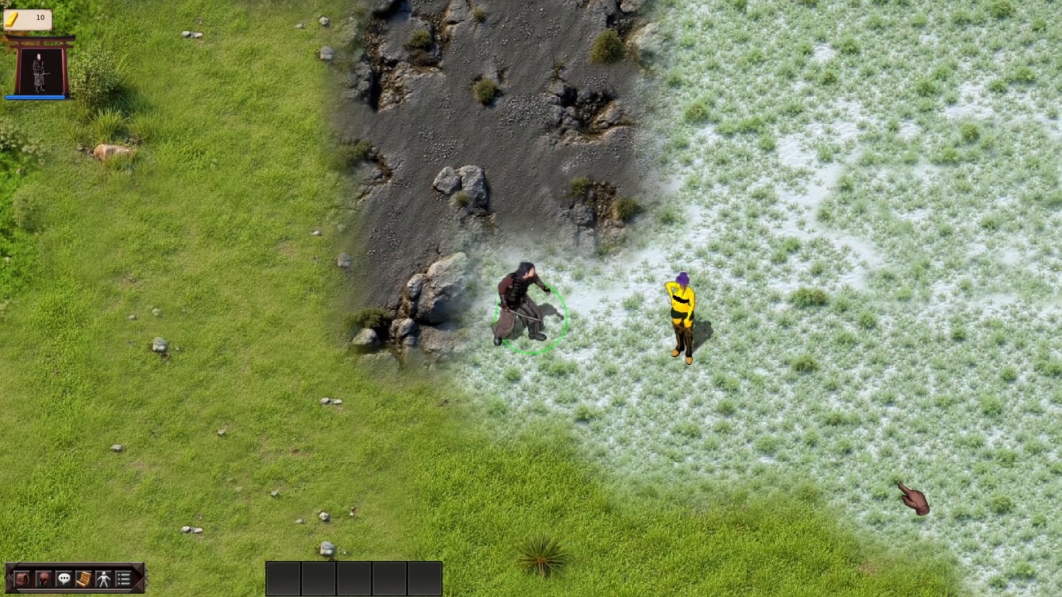
{"action": "key", "text": "d"}
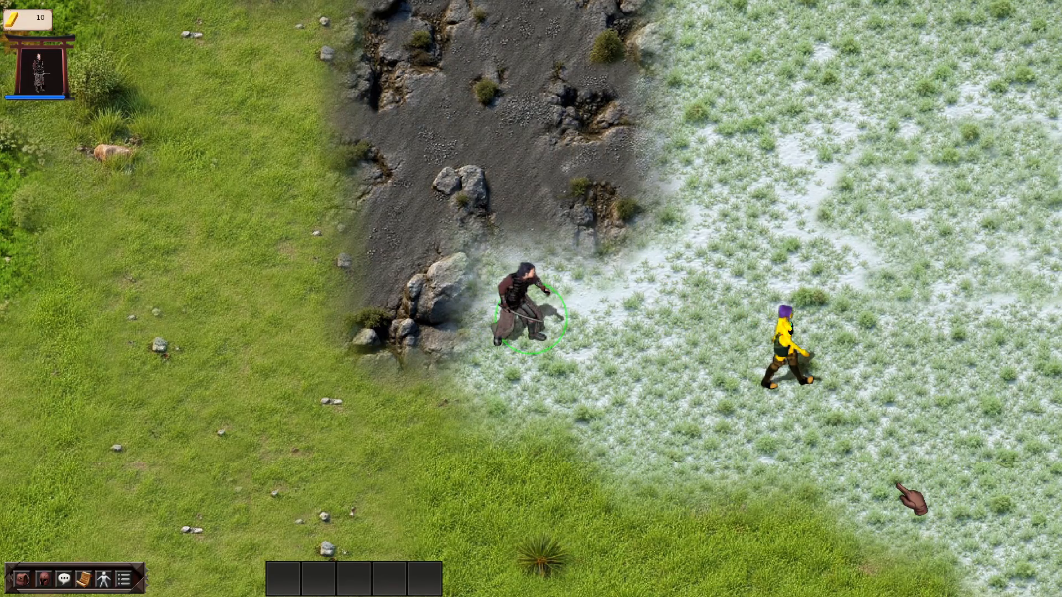
{"action": "key", "text": "s"}
{"action": "key", "text": "d"}
{"action": "key", "text": "d"}
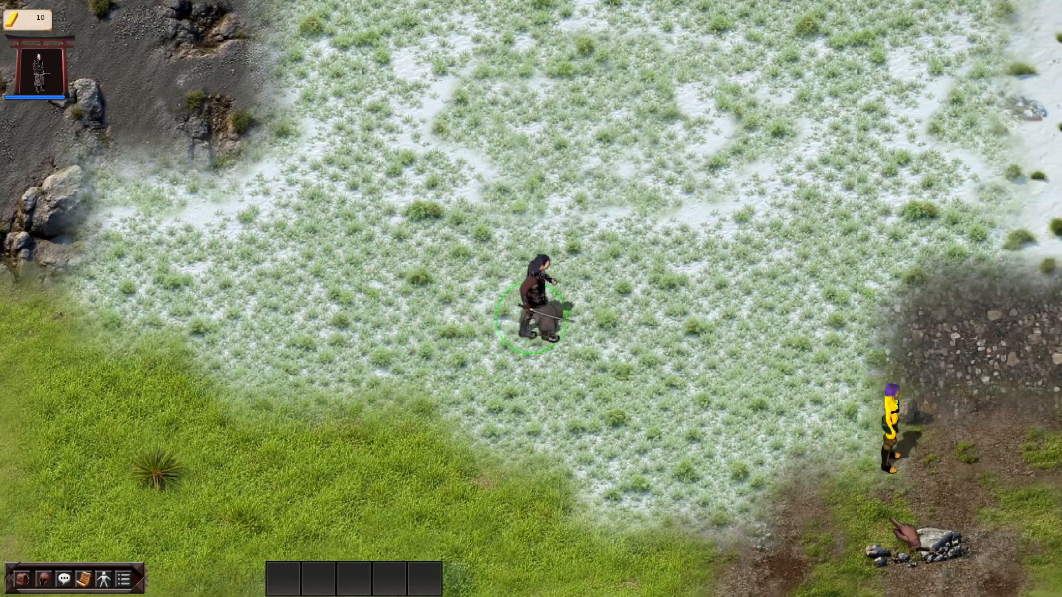
{"action": "key", "text": "Escape"}
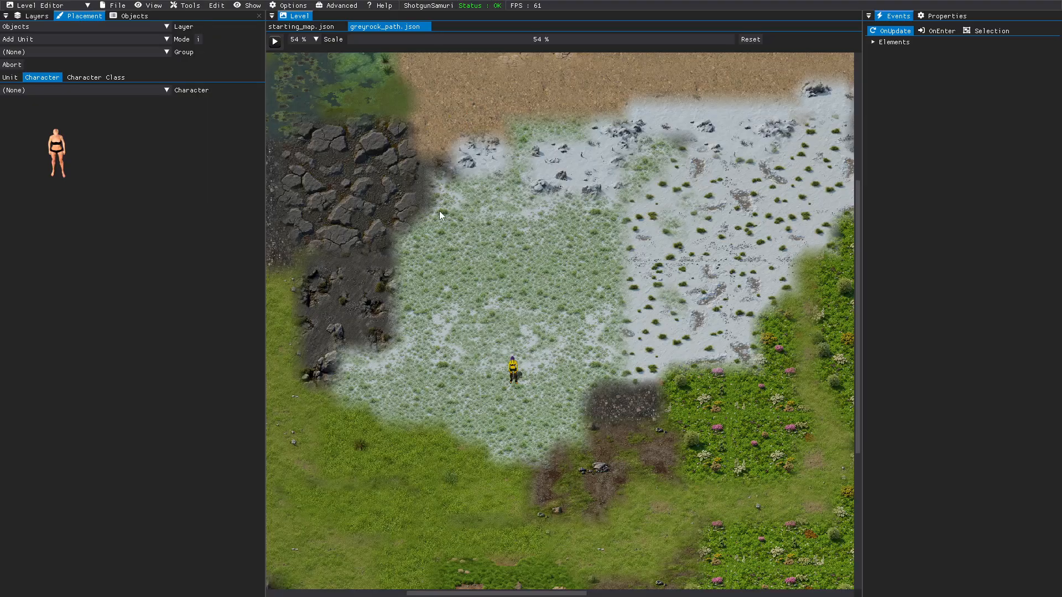
Save greyrock_path.json again and switch to the Character Editor with golden_girl.json
{"action": "left_click", "coordinate": [87, 5]}
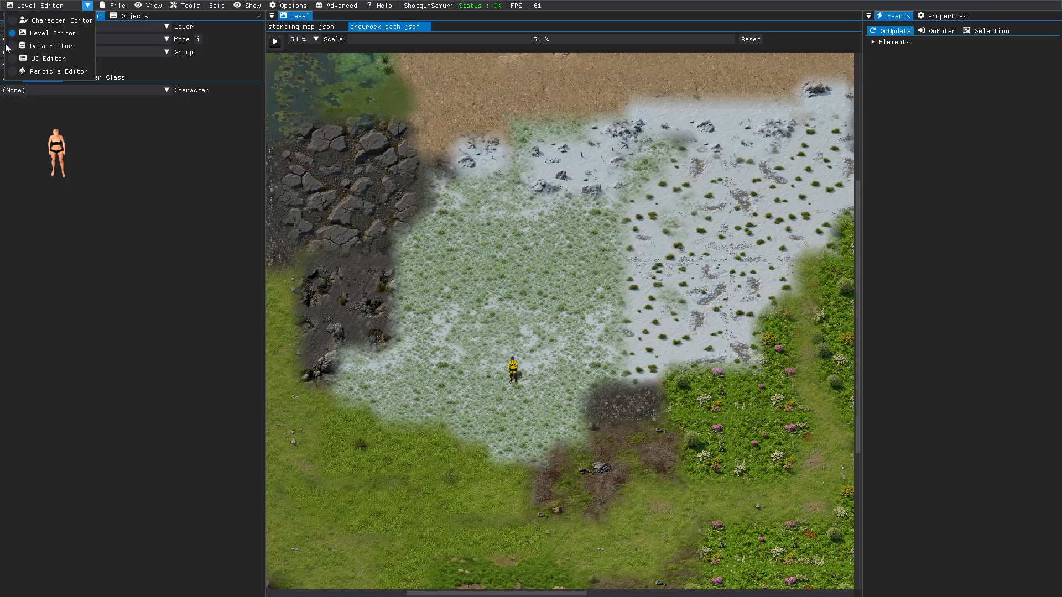
{"action": "left_click", "coordinate": [31, 278]}
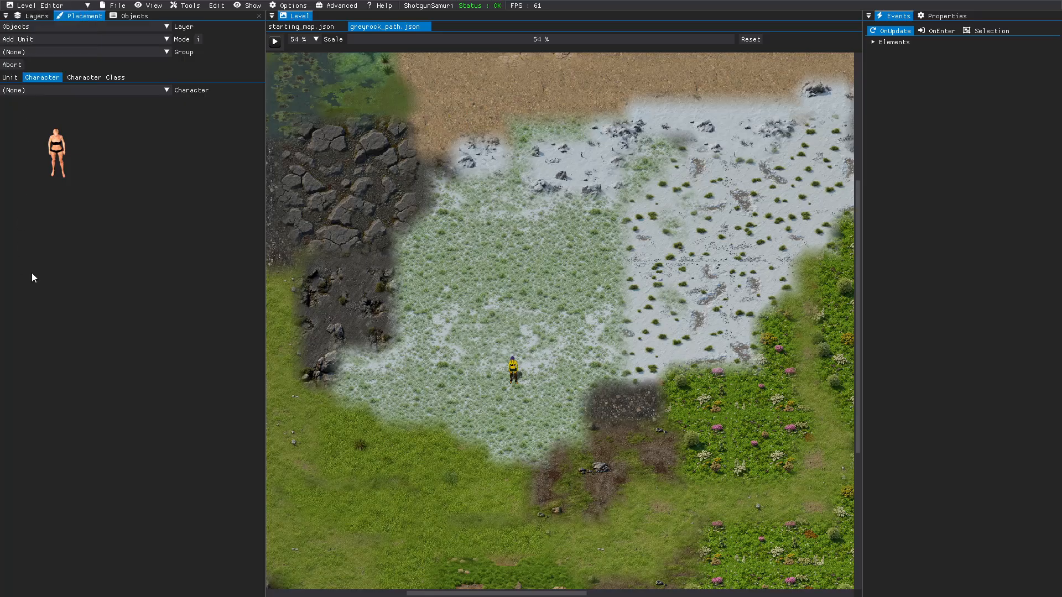
{"action": "left_click", "coordinate": [114, 7]}
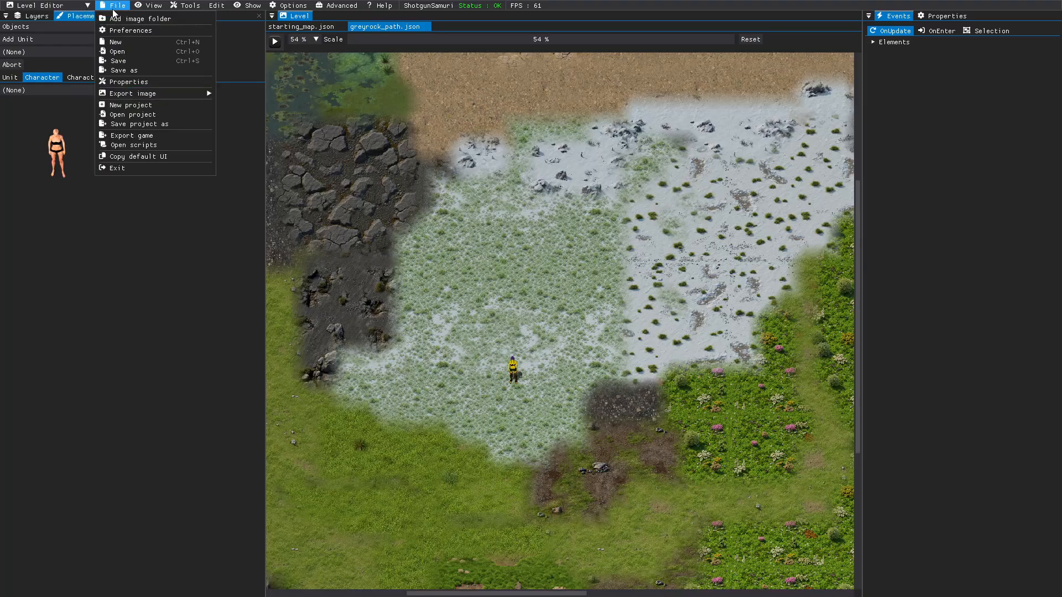
{"action": "left_click", "coordinate": [114, 62]}
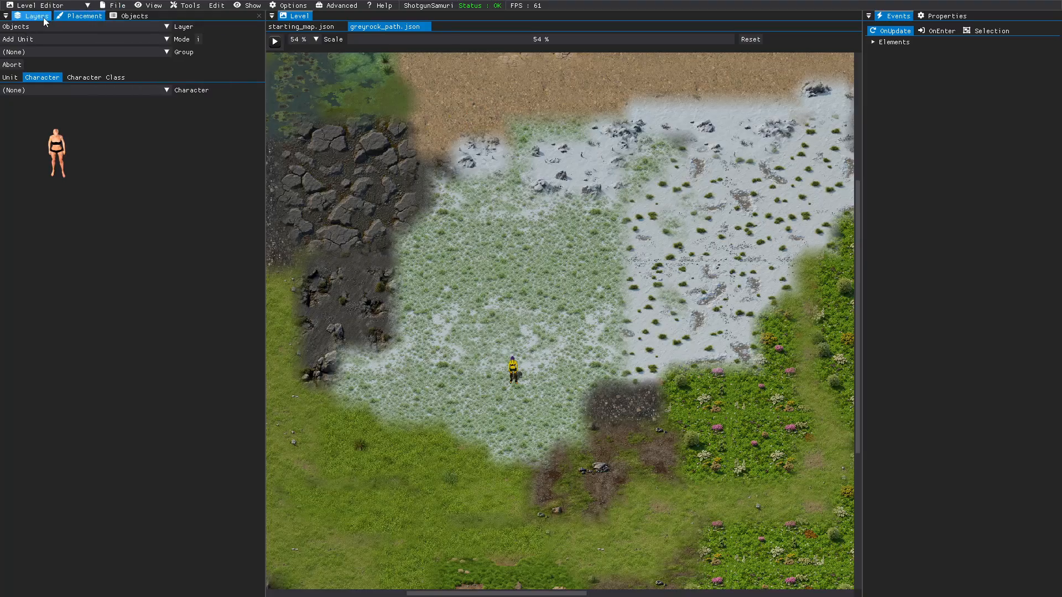
{"action": "left_click", "coordinate": [88, 5]}
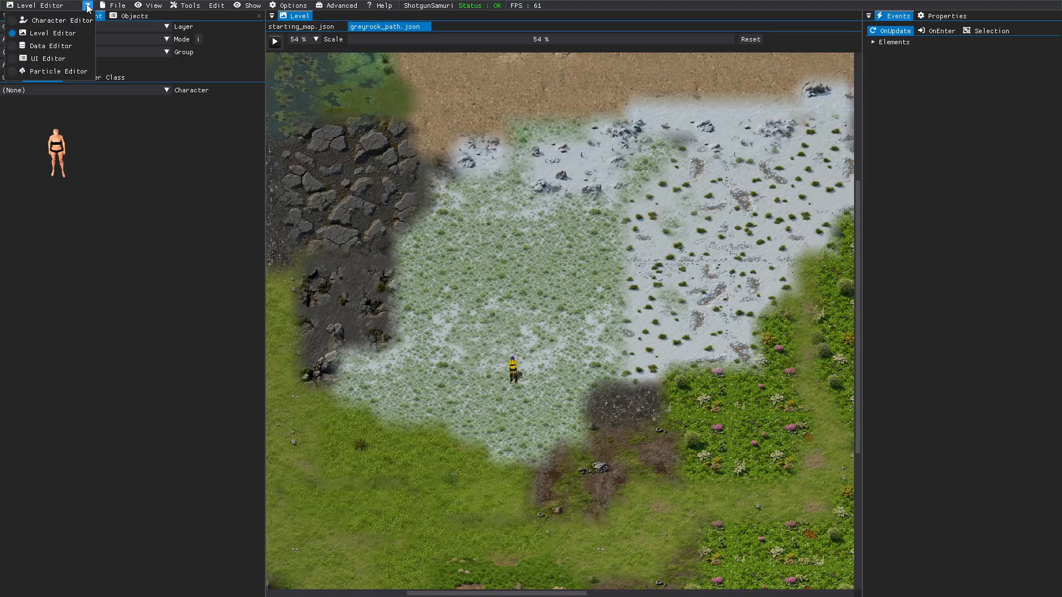
{"action": "left_click", "coordinate": [12, 25]}
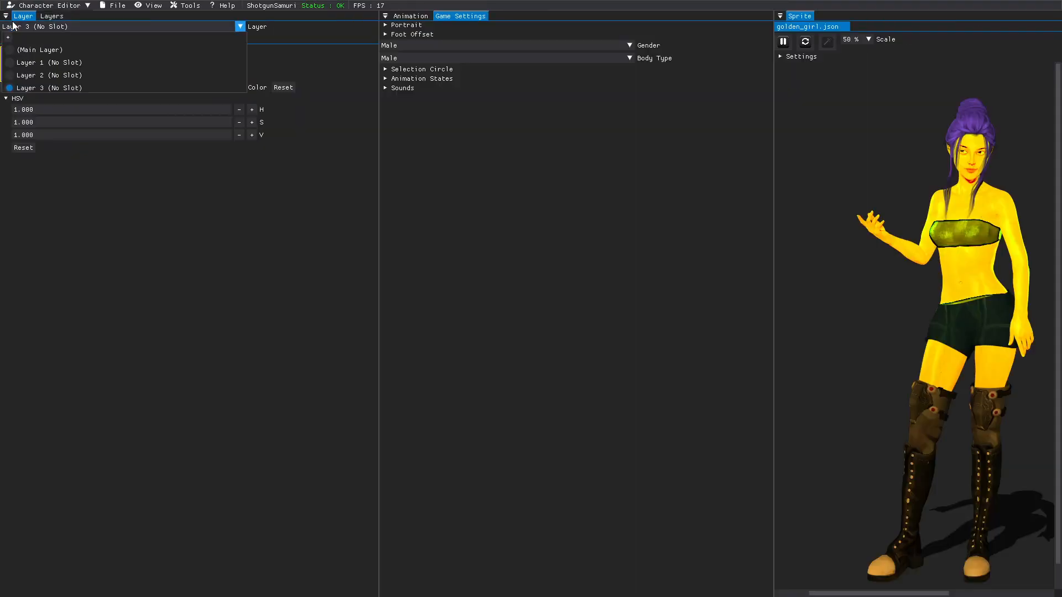
{"action": "left_click", "coordinate": [241, 286]}
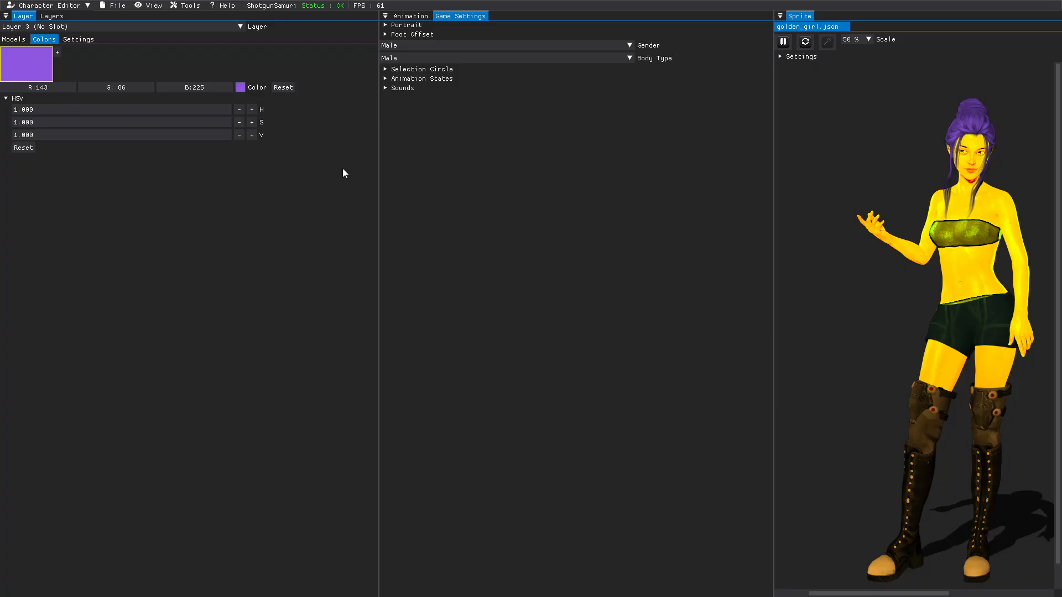
Open the Export tool for the golden girl sprite and set the export name to mystic1
{"action": "left_click", "coordinate": [188, 7]}
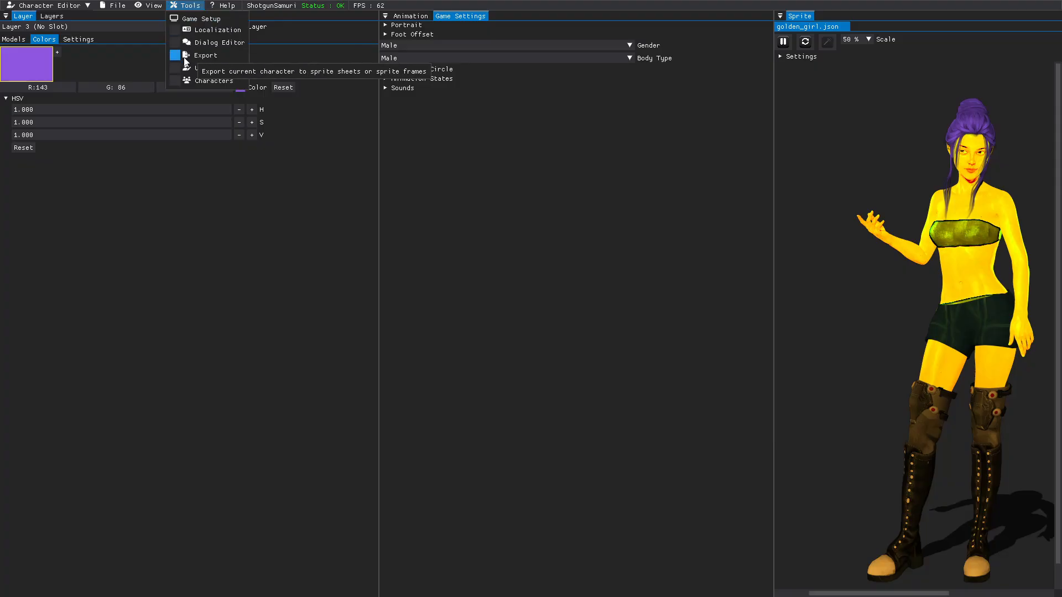
{"action": "left_click", "coordinate": [205, 55]}
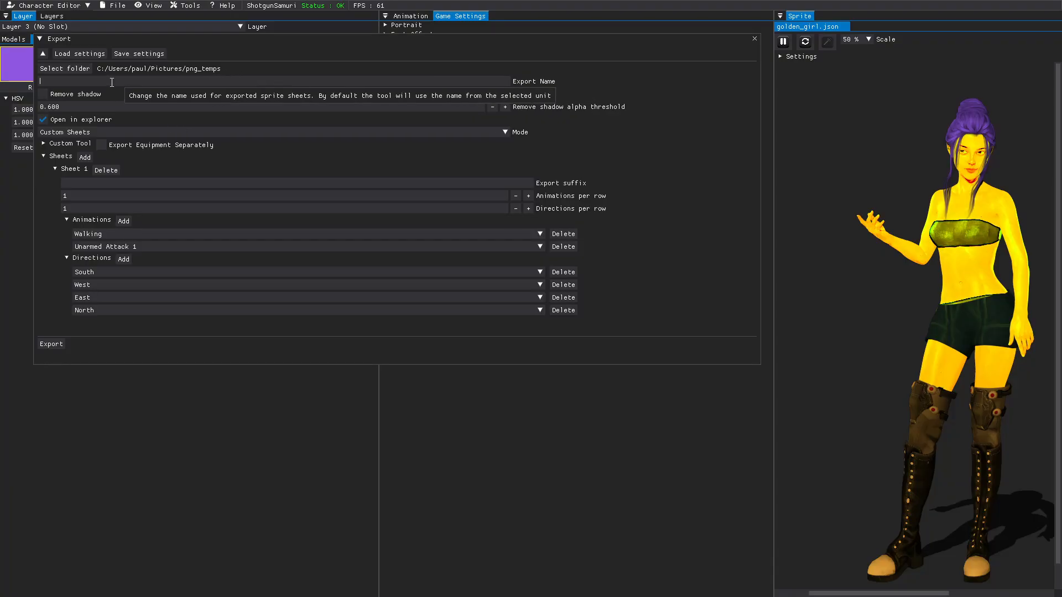
{"action": "type", "text": "stic1"}
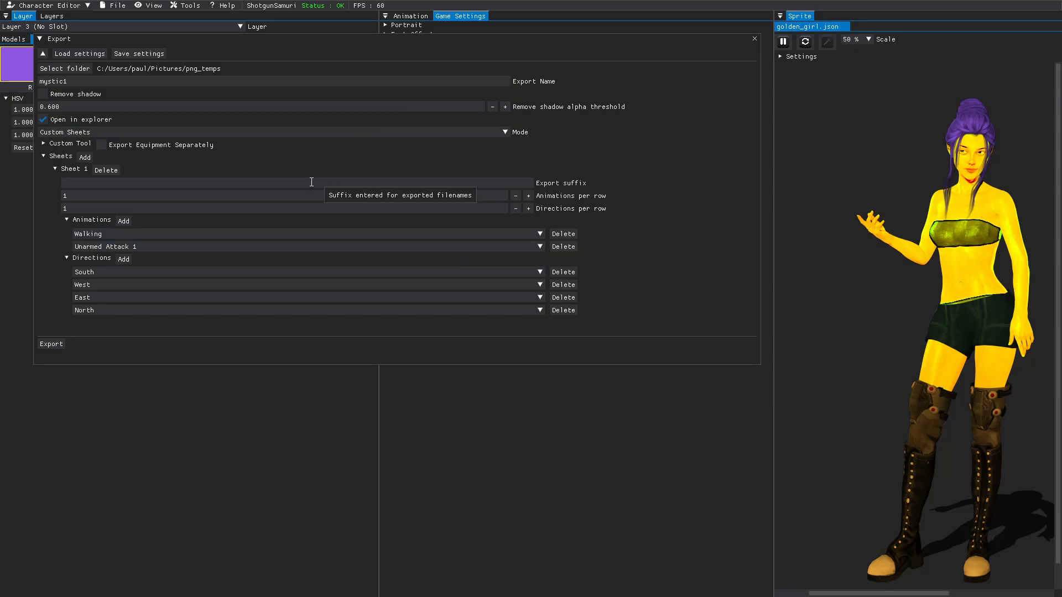
Choose Custom Sheets as the export mode, and try an additional South West direction on Sheet 1 before removing it
{"action": "left_click", "coordinate": [238, 133]}
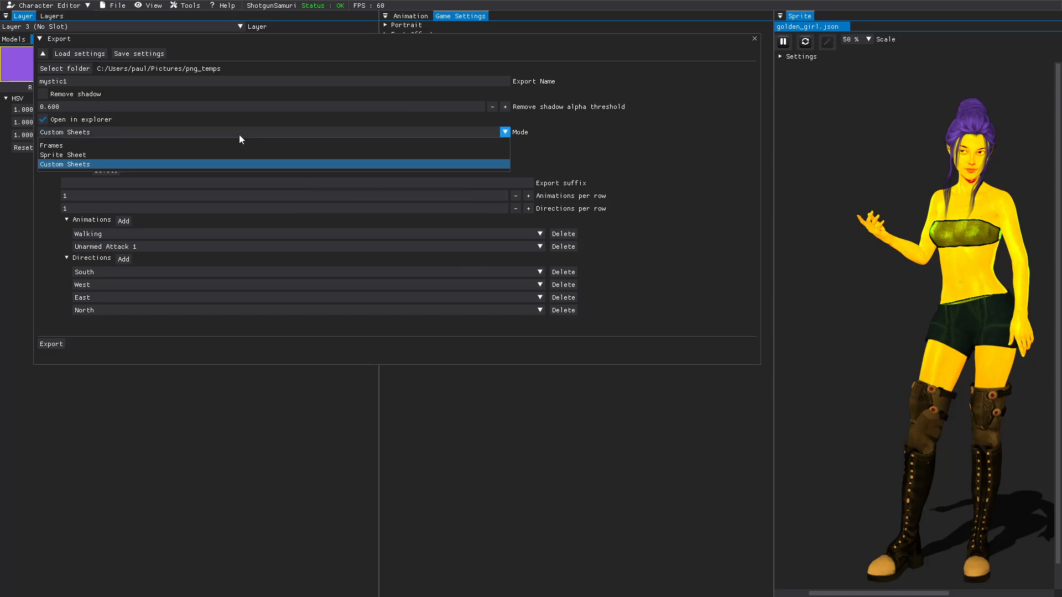
{"action": "left_click", "coordinate": [106, 164]}
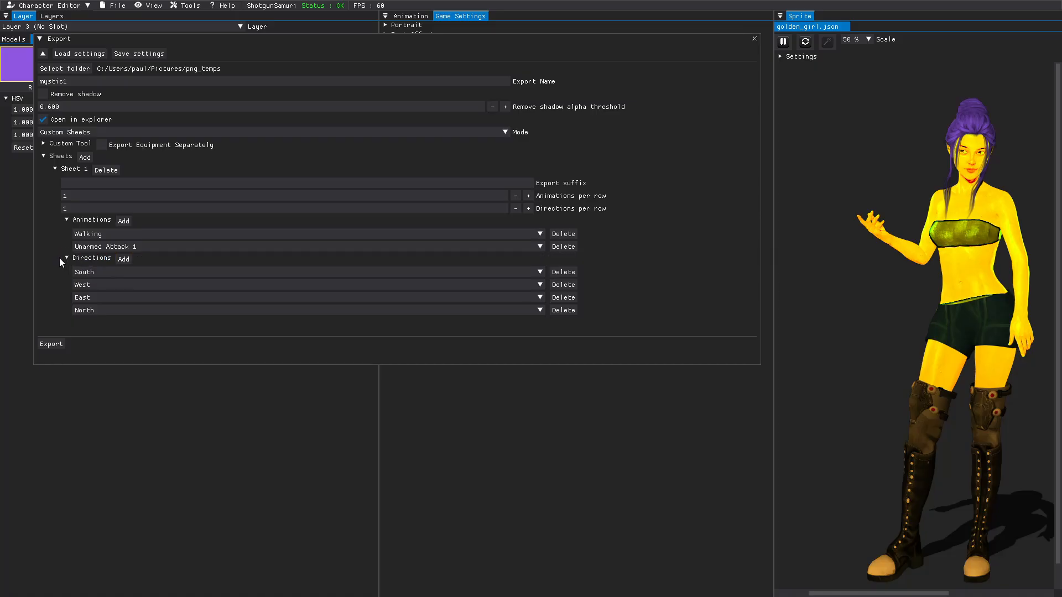
{"action": "left_click", "coordinate": [129, 260]}
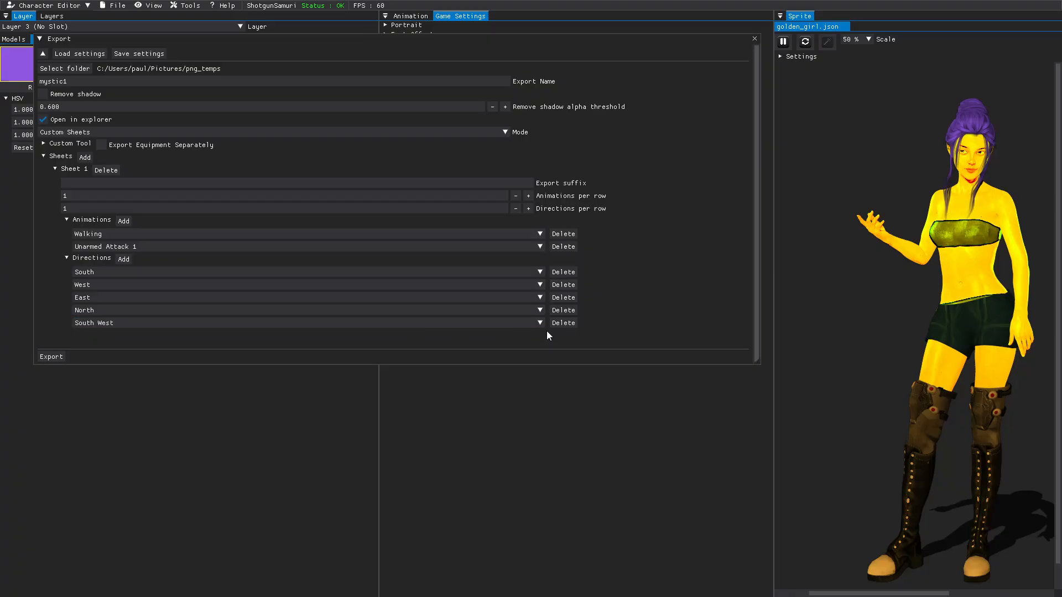
{"action": "left_click", "coordinate": [563, 323]}
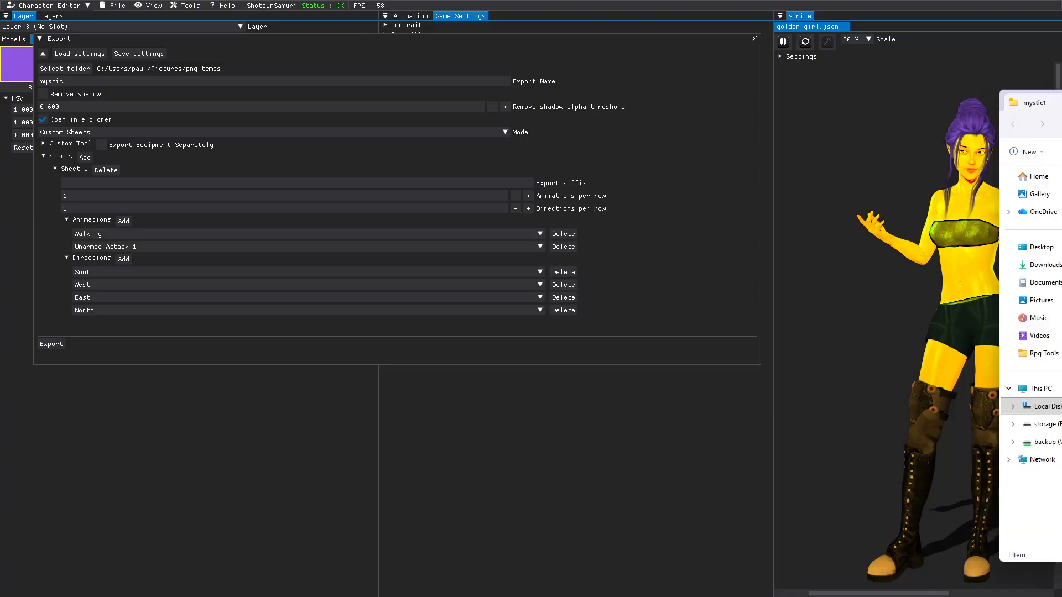
Bring the exported mystic1 folder fully into view and open mystic1_.png in the image viewer
{"action": "left_click_drag", "start_coordinate": [1021, 102], "coordinate": [553, 81]}
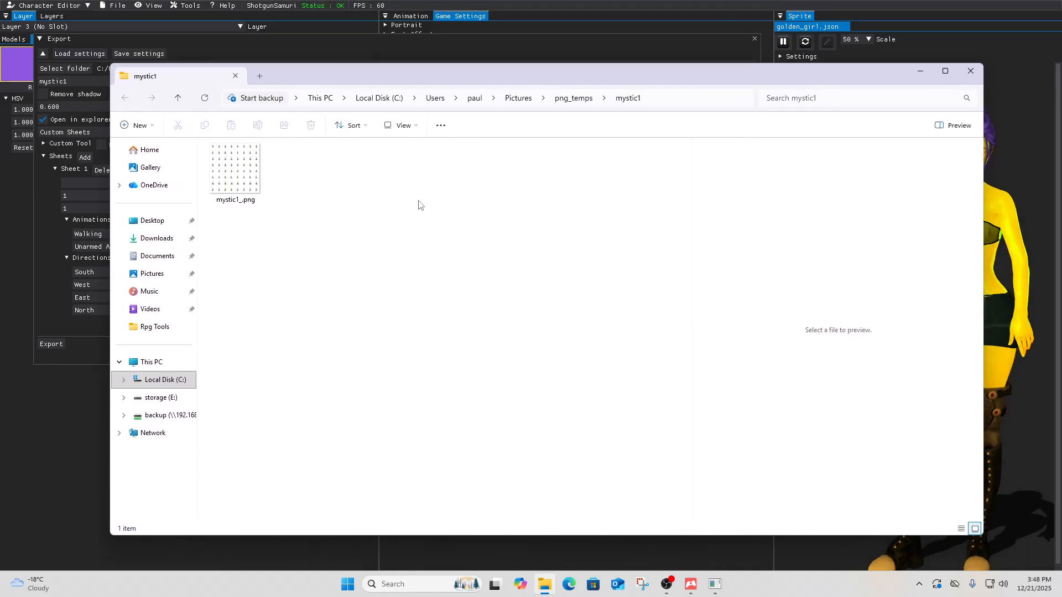
{"action": "left_click", "coordinate": [244, 167]}
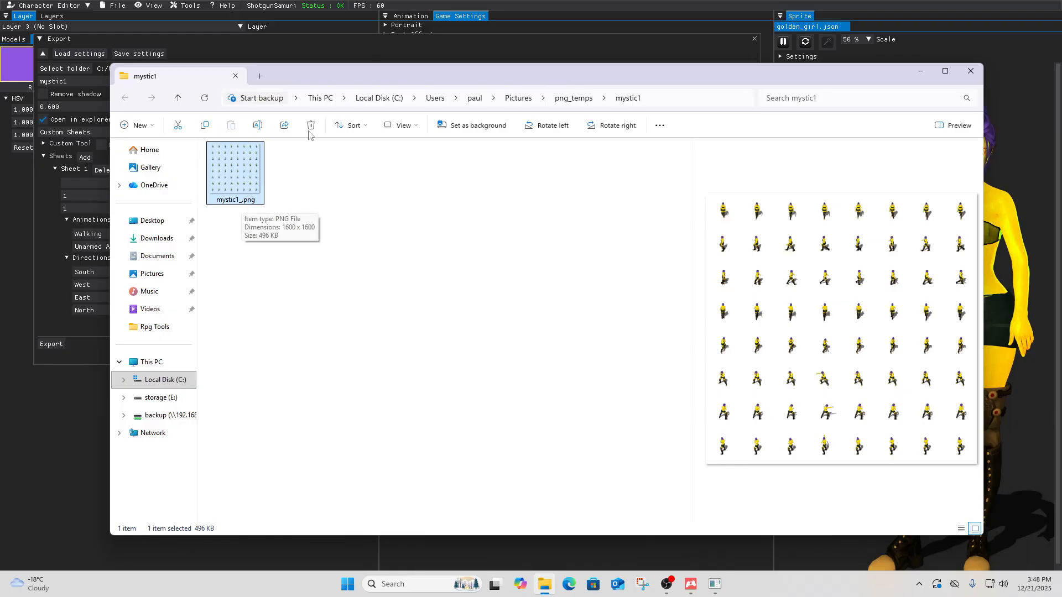
{"action": "left_click_drag", "start_coordinate": [368, 79], "coordinate": [375, 117]}
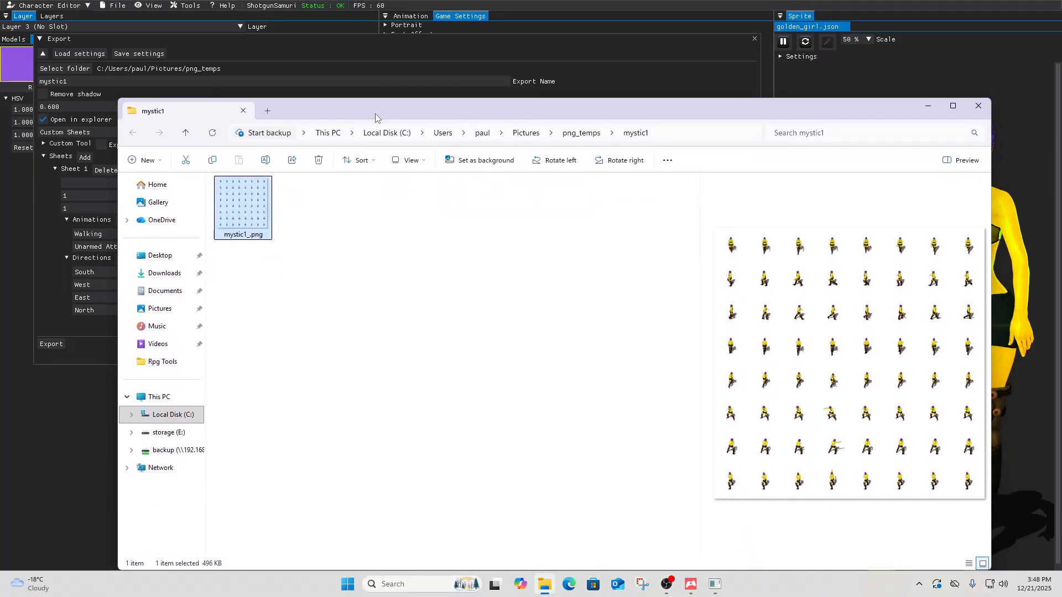
{"action": "double_click", "coordinate": [262, 202]}
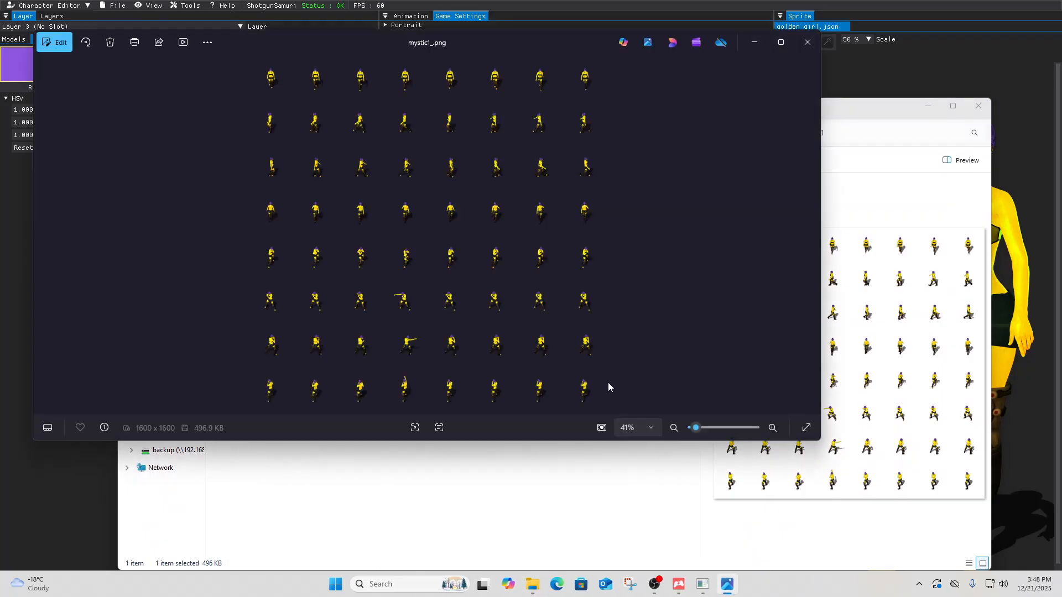
Examine the walking and unarmed attack rows of mystic1_.png at 134% zoom, and close the image and its folder
{"action": "left_click_drag", "start_coordinate": [696, 428], "coordinate": [703, 431]}
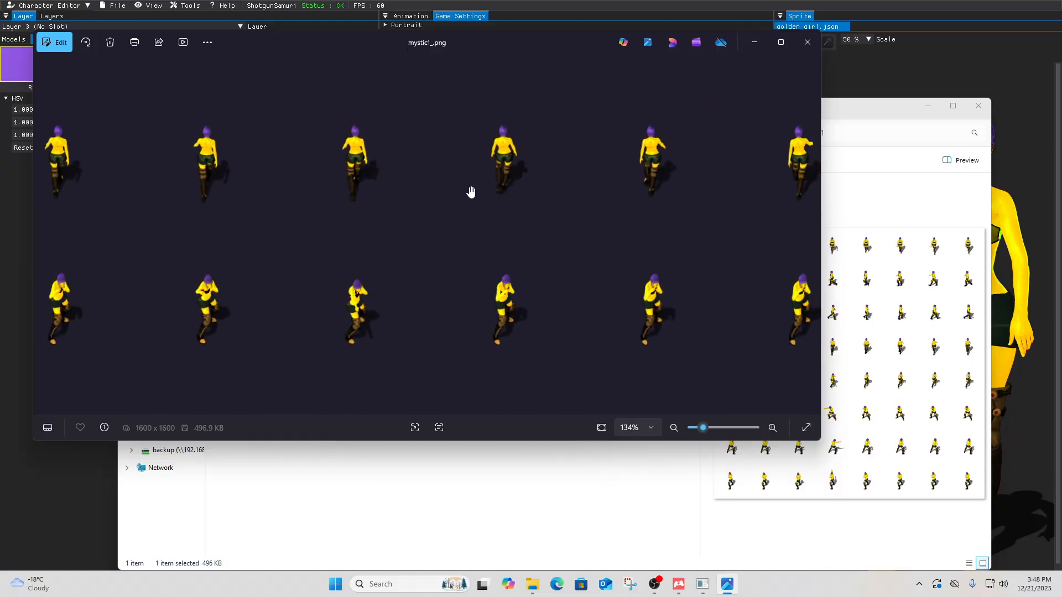
{"action": "left_click_drag", "start_coordinate": [470, 191], "coordinate": [526, 531]}
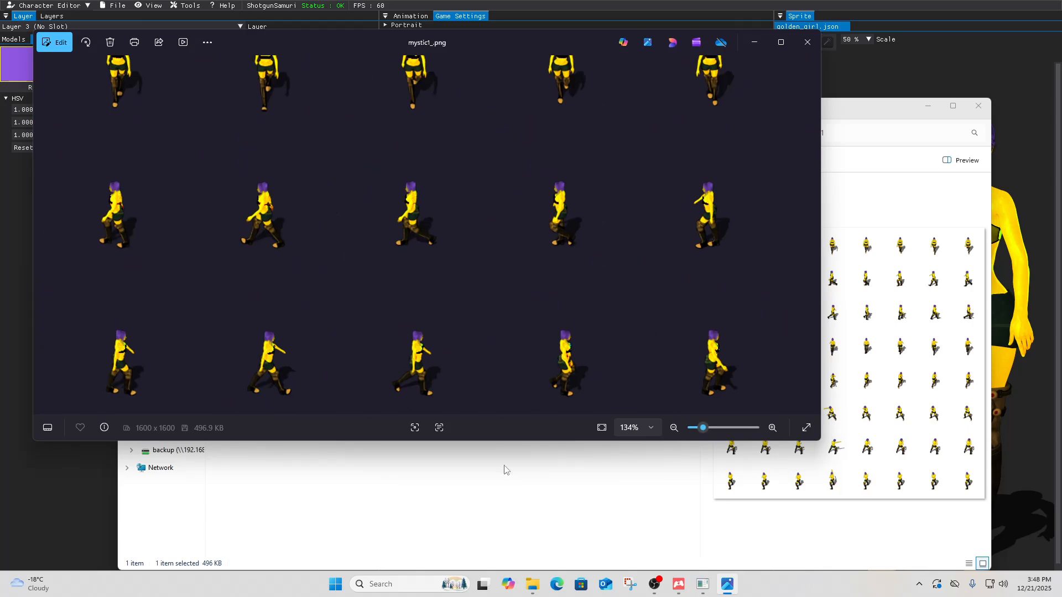
{"action": "left_click_drag", "start_coordinate": [407, 227], "coordinate": [420, 4]}
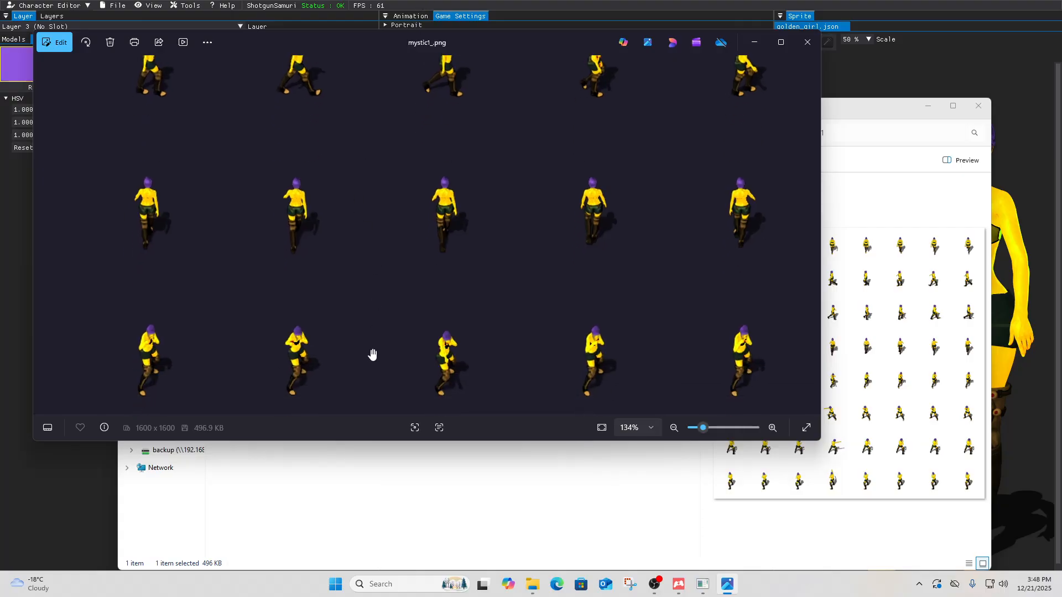
{"action": "left_click_drag", "start_coordinate": [448, 374], "coordinate": [452, 161]}
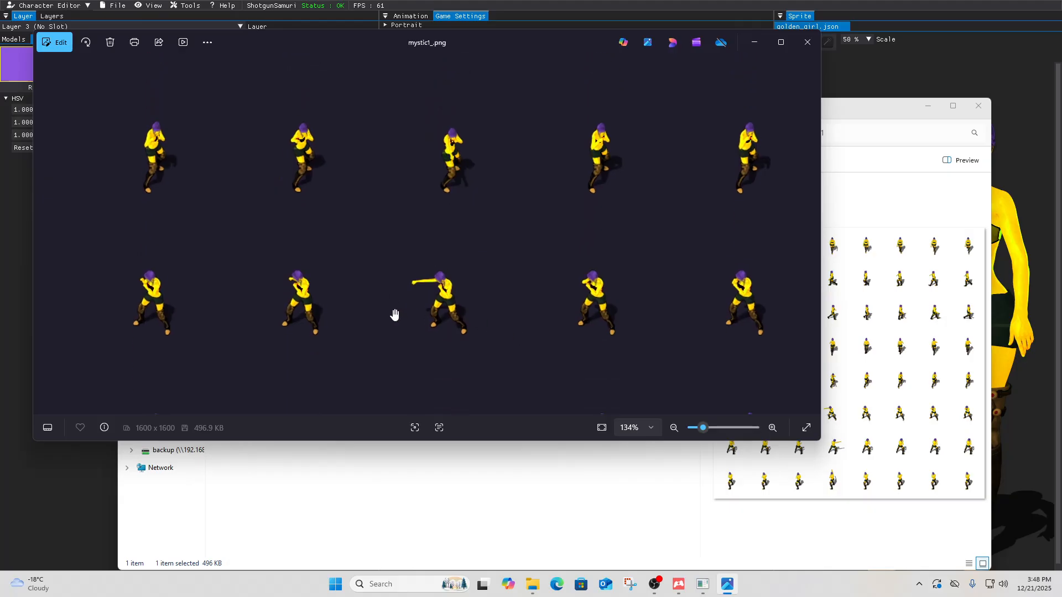
{"action": "left_click_drag", "start_coordinate": [381, 342], "coordinate": [384, 142]}
{"action": "left_click_drag", "start_coordinate": [387, 251], "coordinate": [383, 113]}
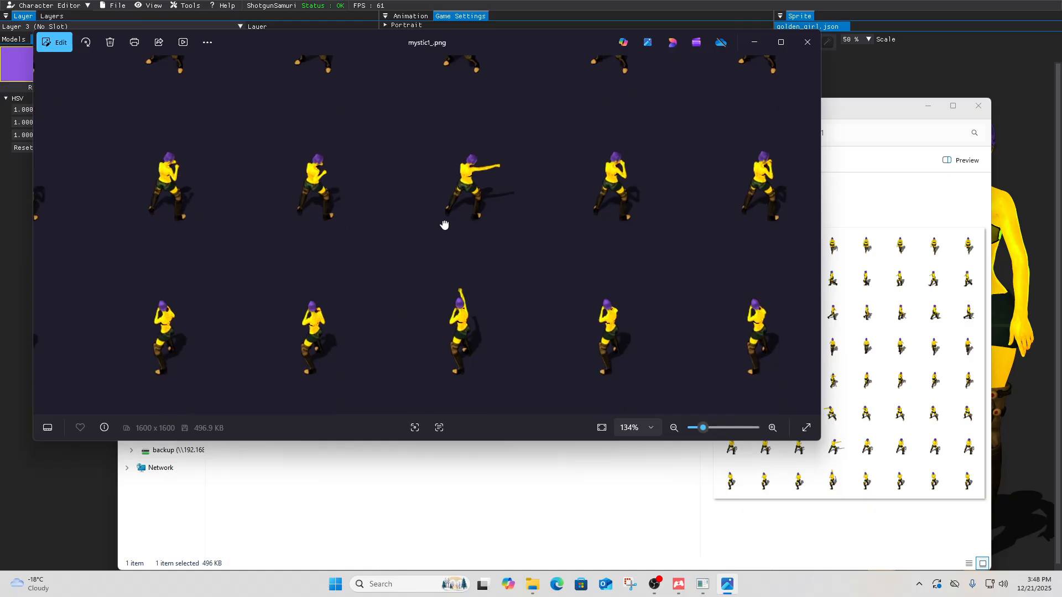
{"action": "left_click_drag", "start_coordinate": [452, 198], "coordinate": [457, 468]}
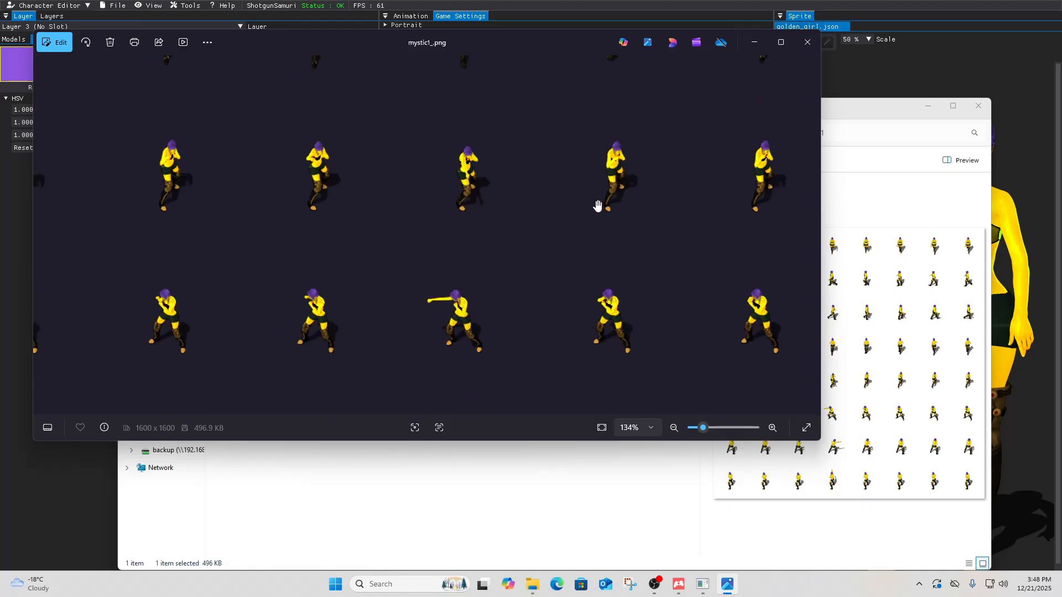
{"action": "left_click", "coordinate": [804, 50]}
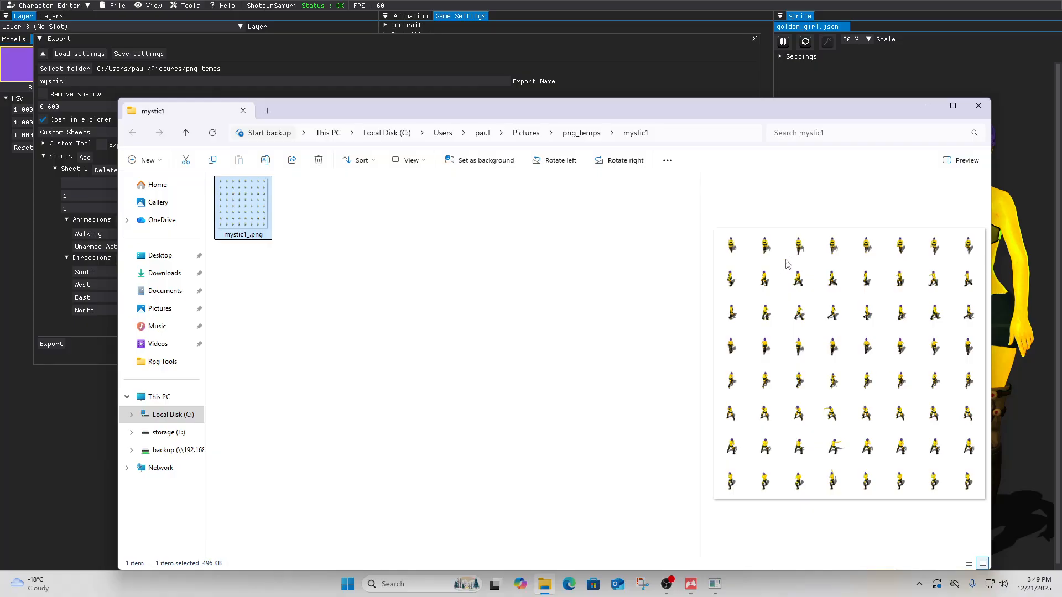
{"action": "left_click", "coordinate": [978, 106]}
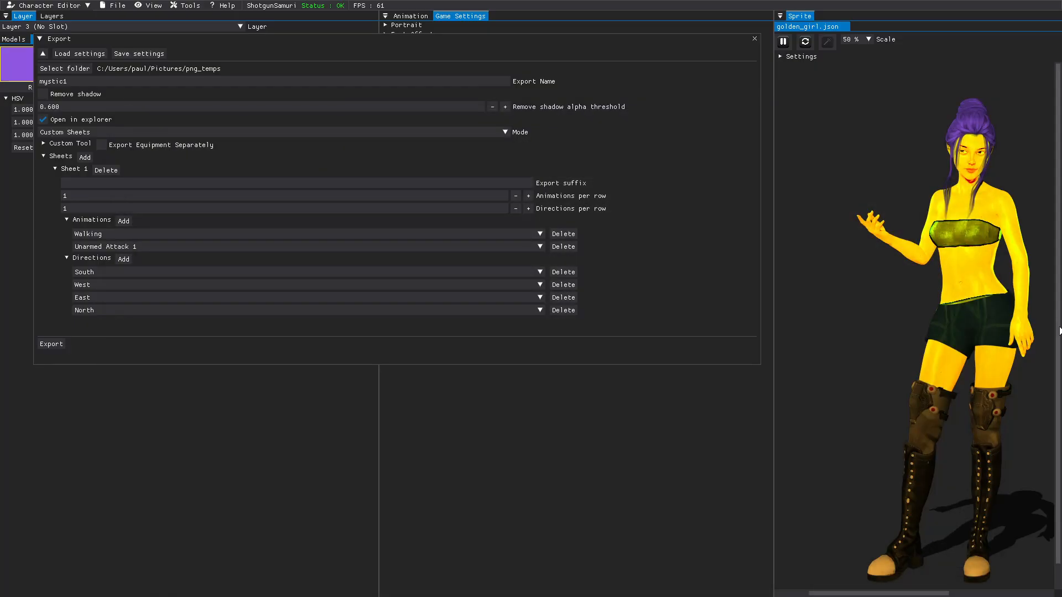